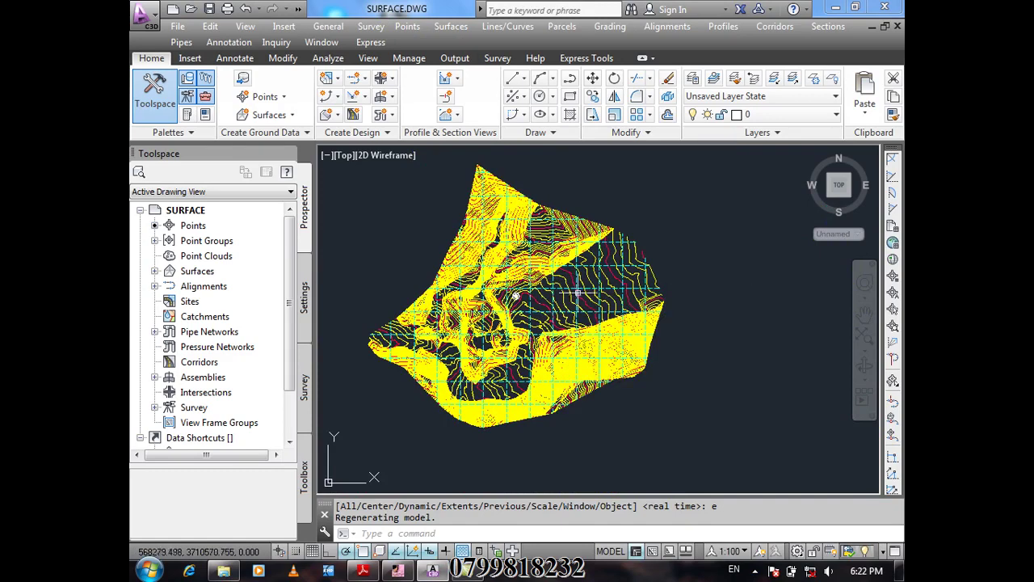
- Draw an open three-segment zigzag polyline below the surface contours, running from west to east
shift+middle_drag(557, 275, 584, 347)
text(P)
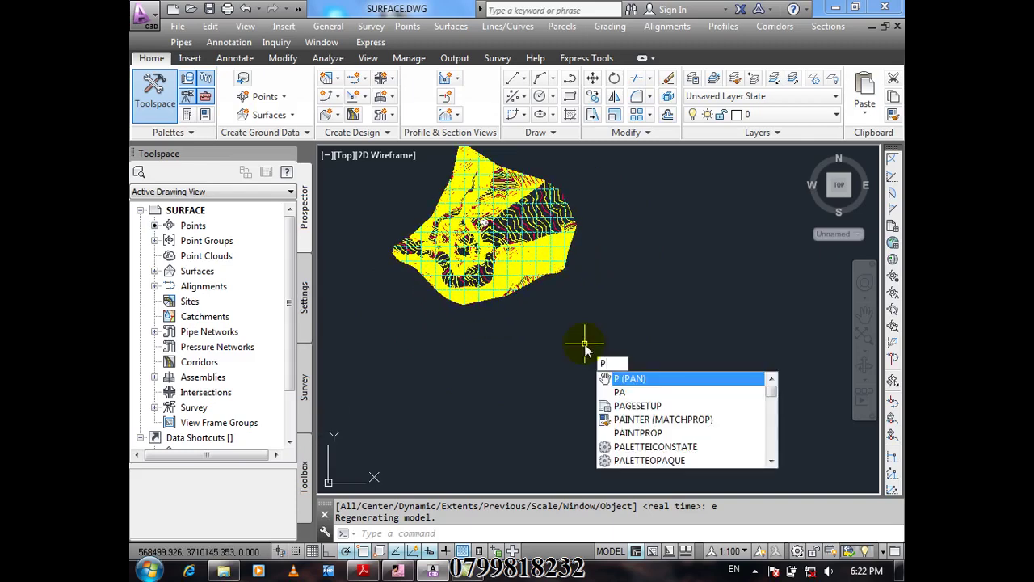
text(L)
key(Return)
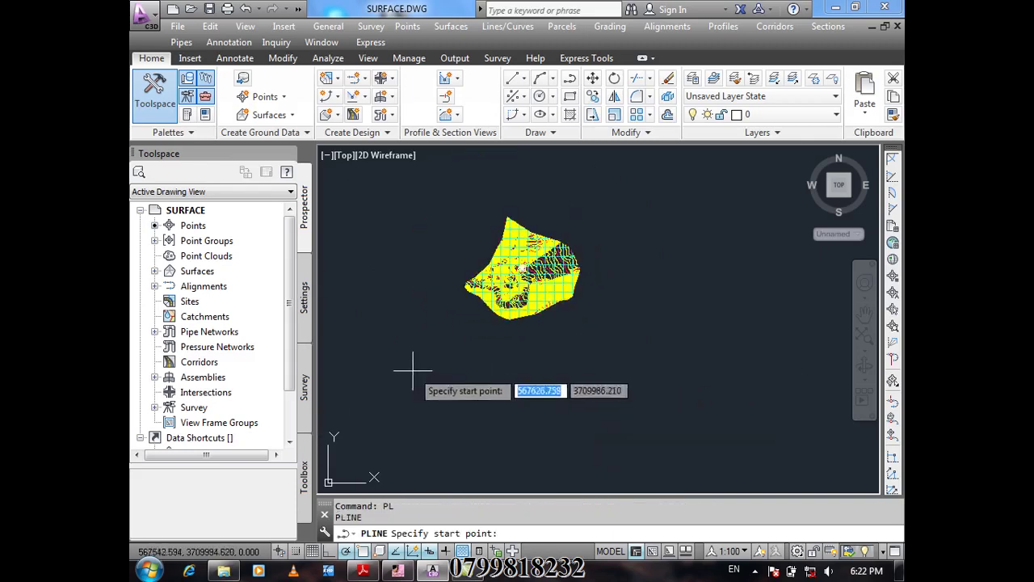
click(380, 359)
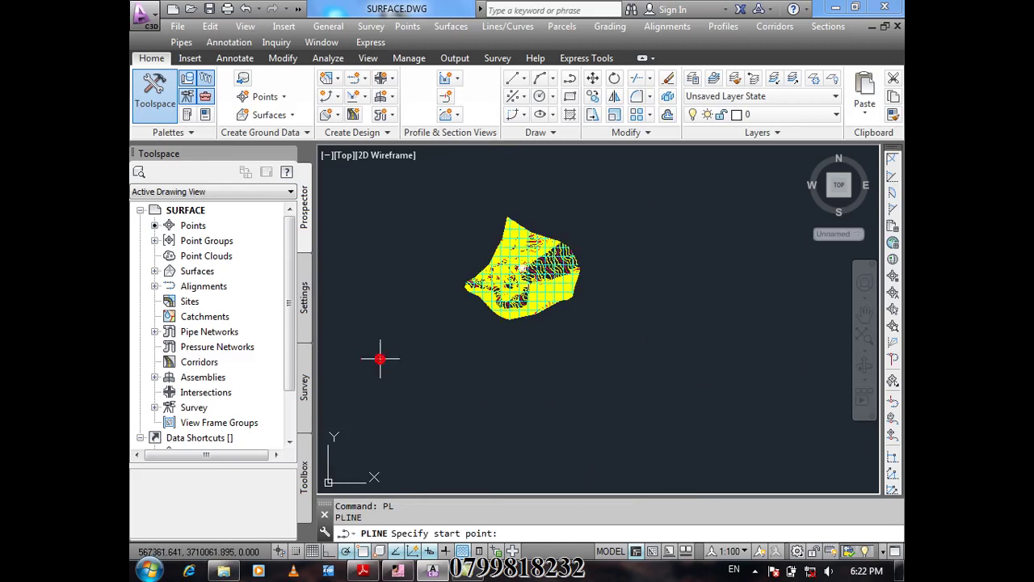
click(530, 408)
click(643, 309)
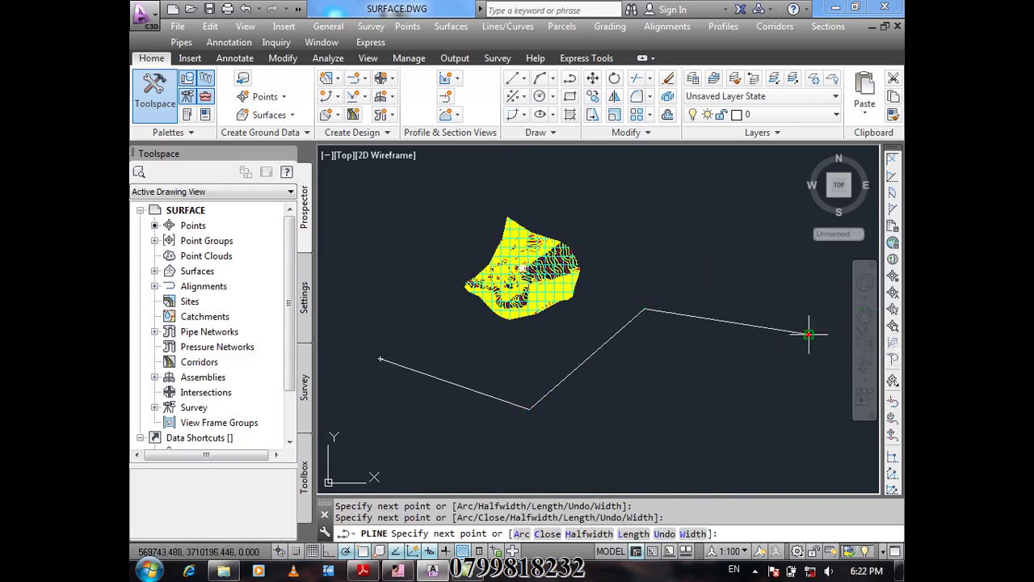
click(808, 332)
key(Return)
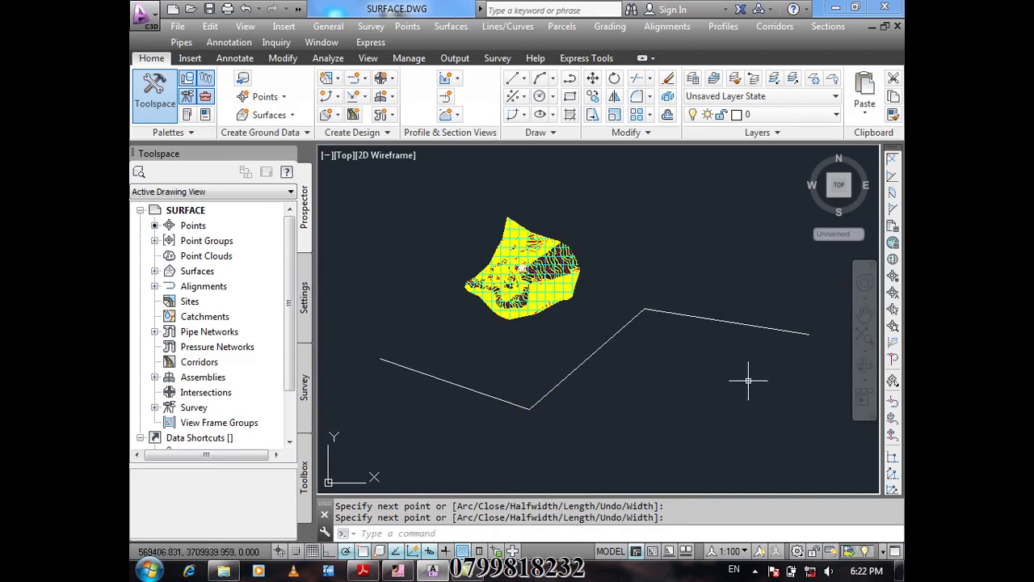
- Start creating an alignment from the zigzag polyline and accept the alignment direction
scroll(488, 252, up, 6)
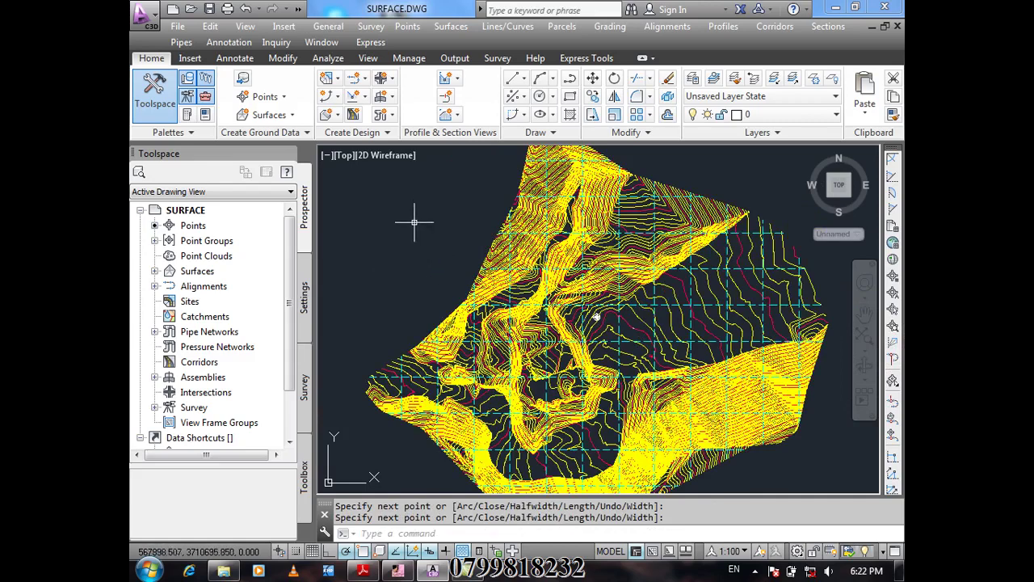
scroll(414, 217, down, 4)
mouse_move(658, 379)
middle_down()
mouse_move(590, 363)
mouse_move(534, 365)
middle_up()
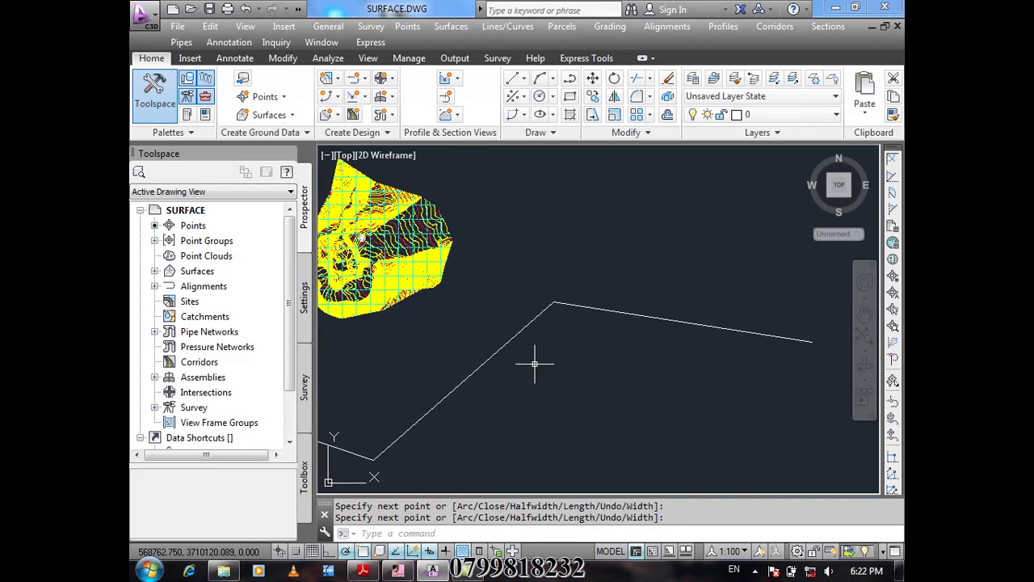
middle_click(461, 224)
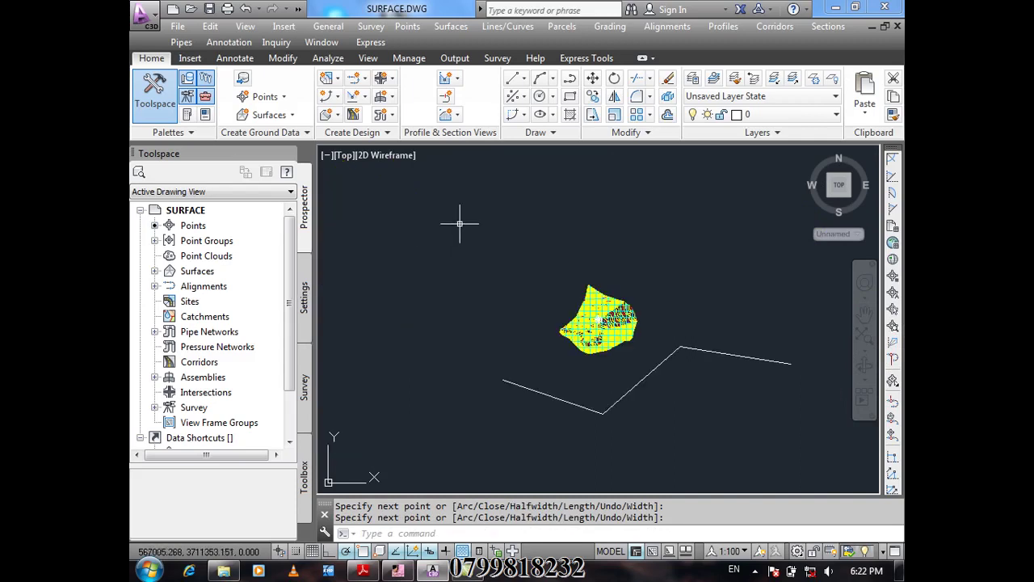
scroll(603, 306, up, 2)
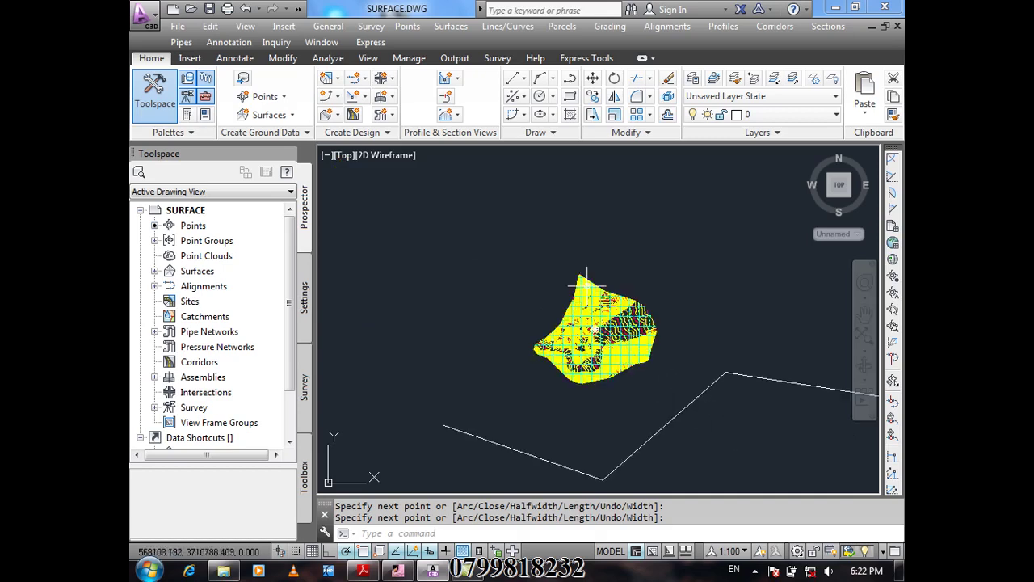
mouse_move(696, 404)
middle_down()
mouse_move(593, 310)
mouse_move(564, 331)
middle_up()
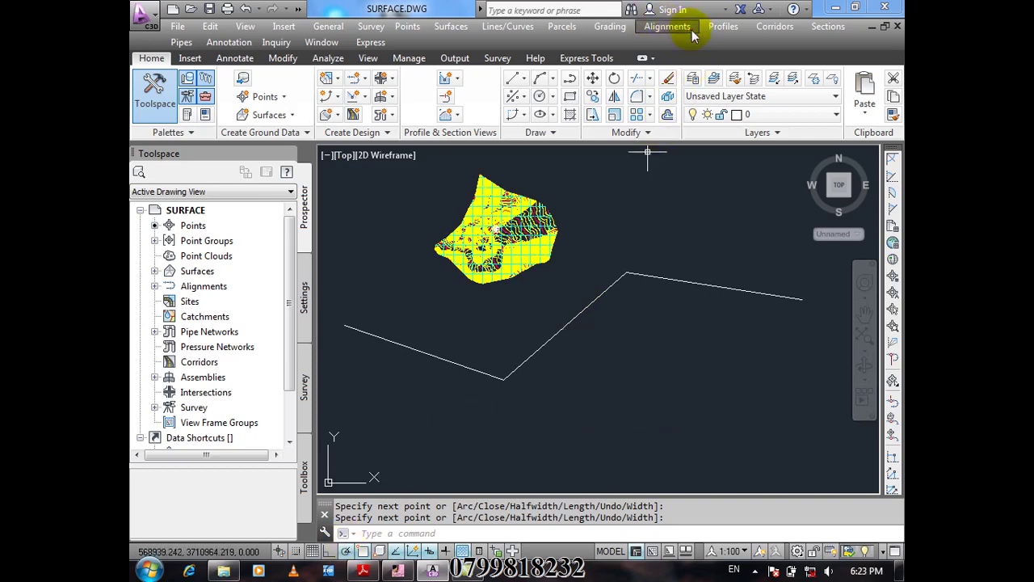
click(667, 28)
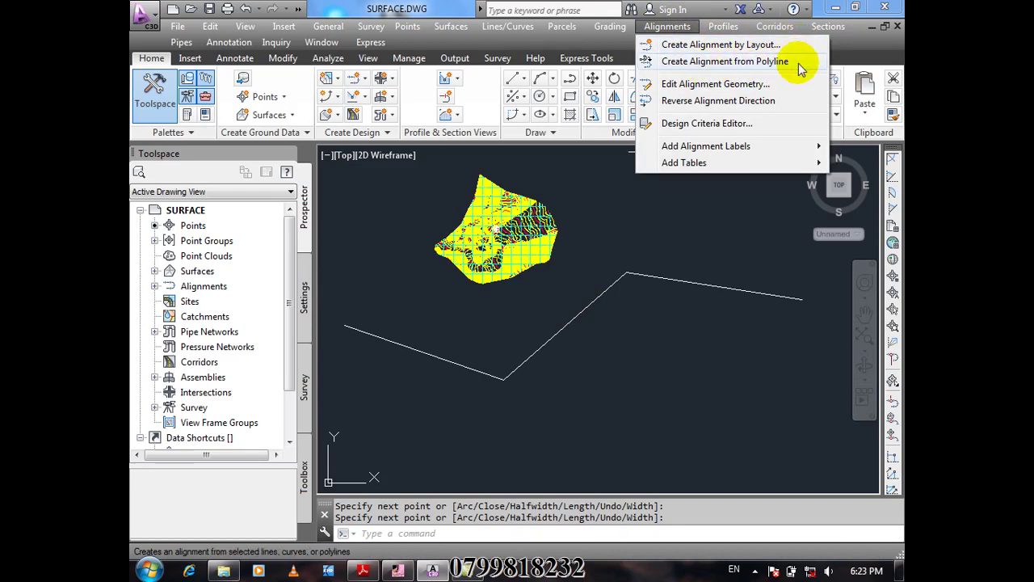
click(798, 65)
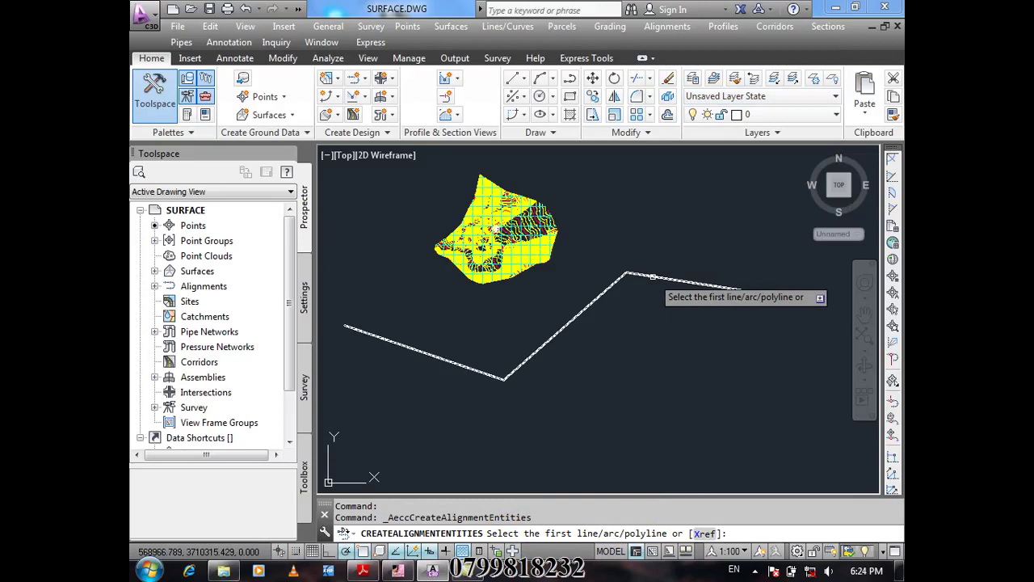
click(419, 352)
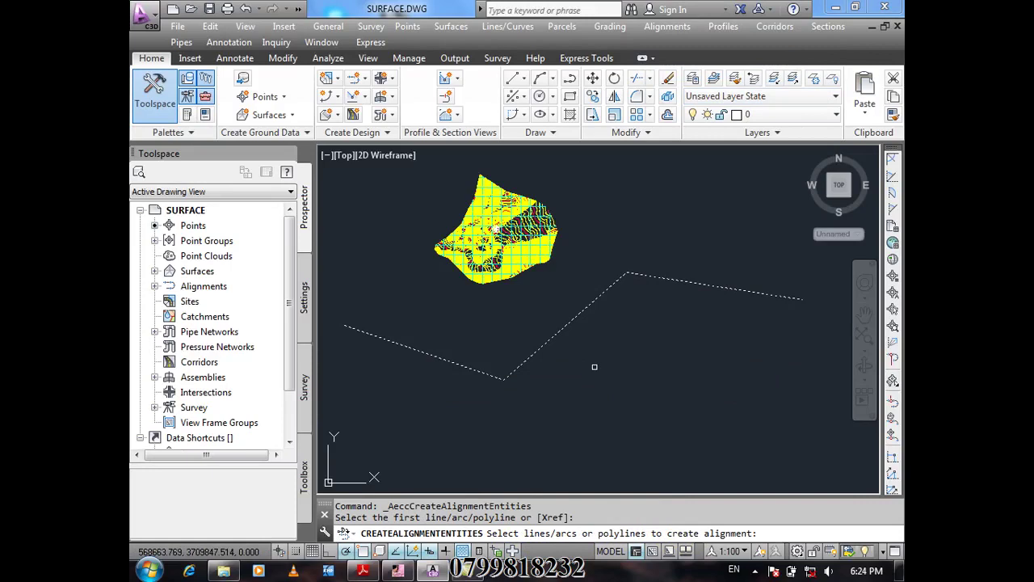
key(Return)
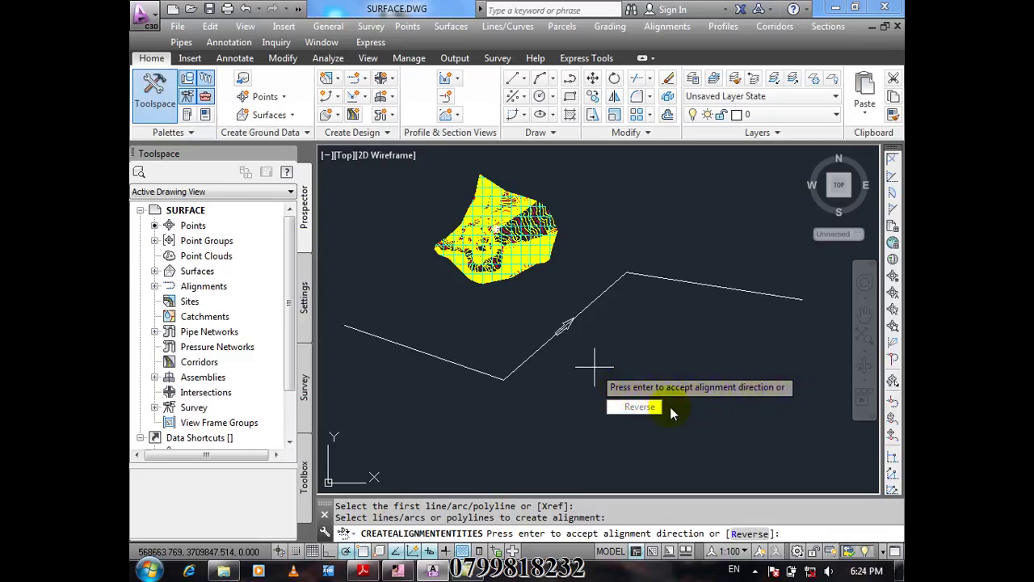
click(637, 409)
key(Return)
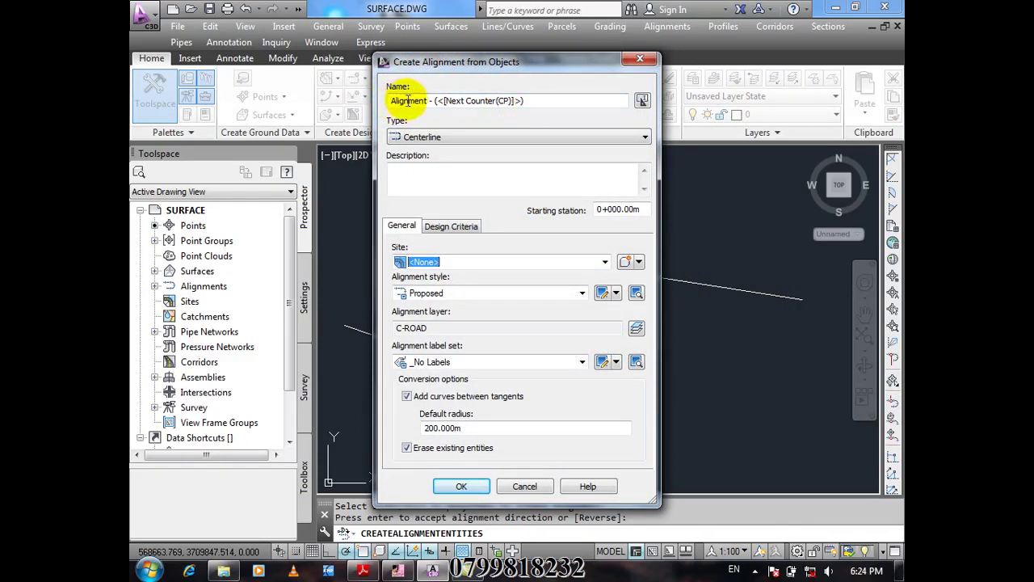
drag(435, 100, 529, 100)
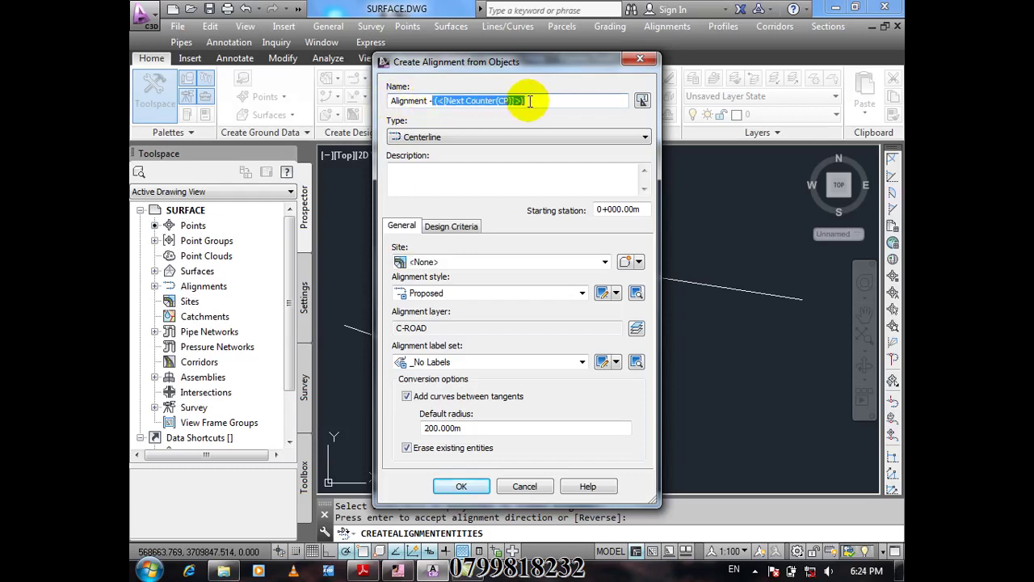
click(526, 101)
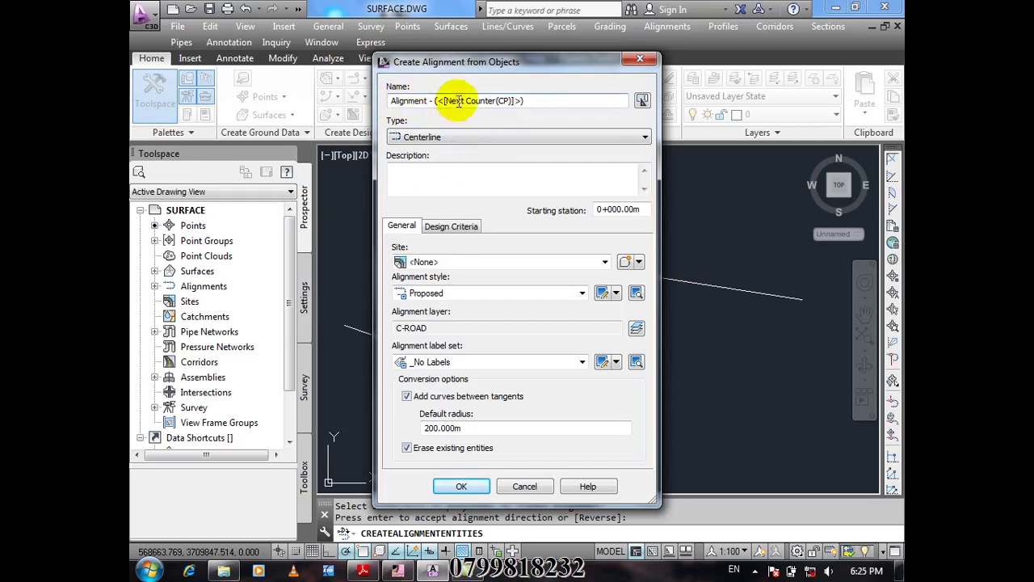
drag(526, 100, 436, 101)
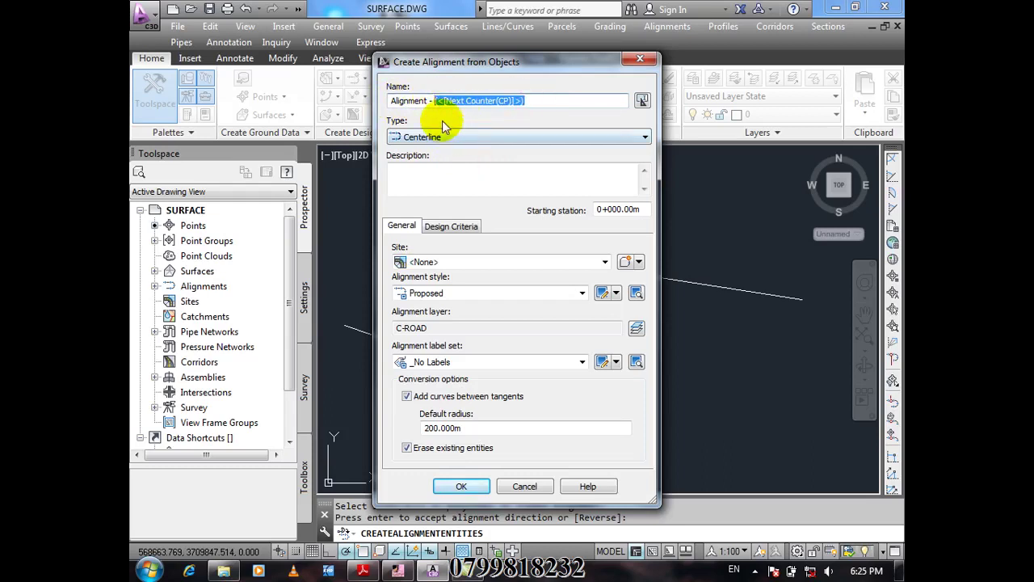
click(539, 100)
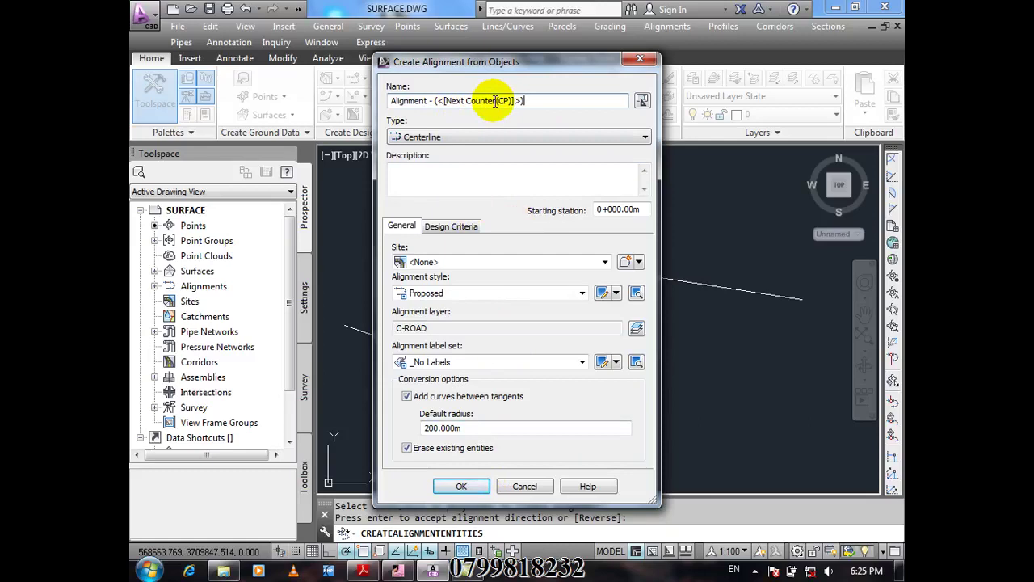
drag(533, 101, 424, 137)
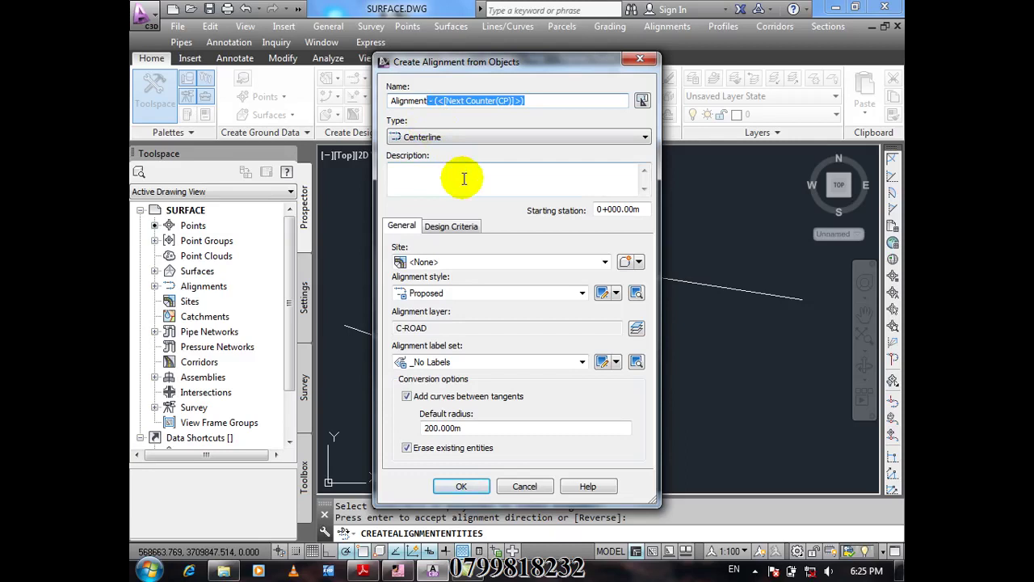
click(547, 102)
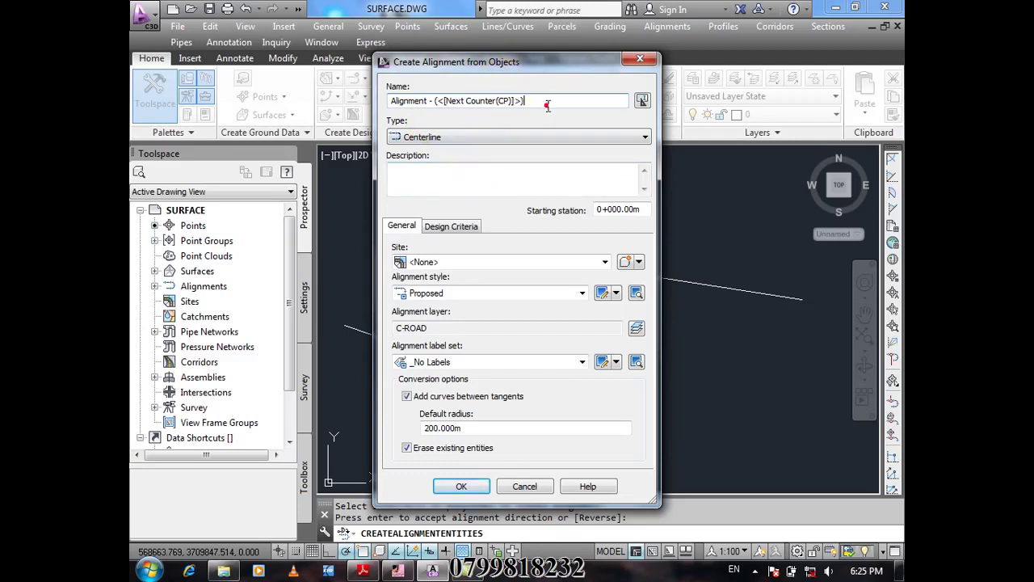
- Try the 01, 02, 03... number style in the alignment's name template
click(641, 101)
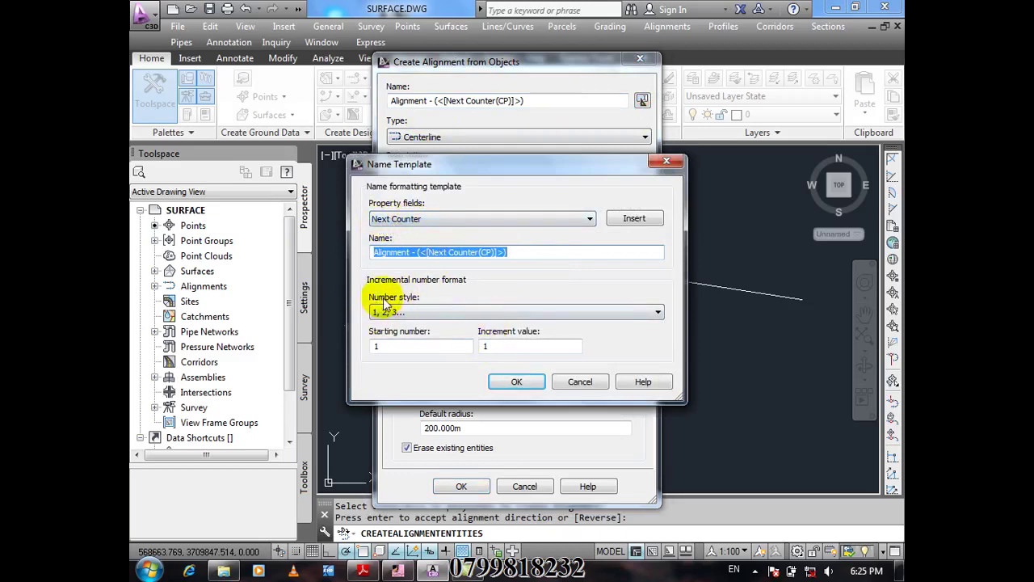
click(421, 312)
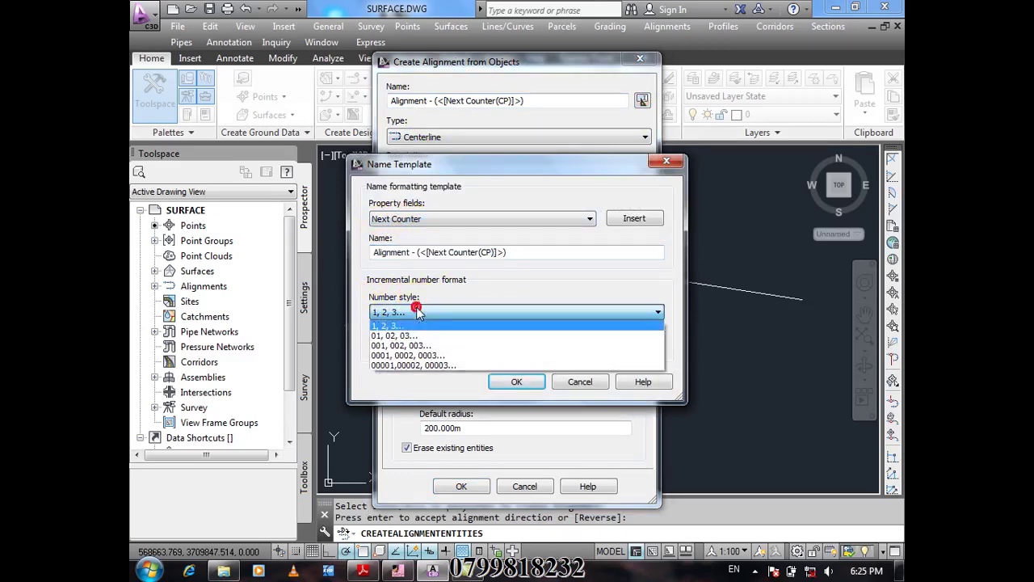
click(419, 338)
click(391, 388)
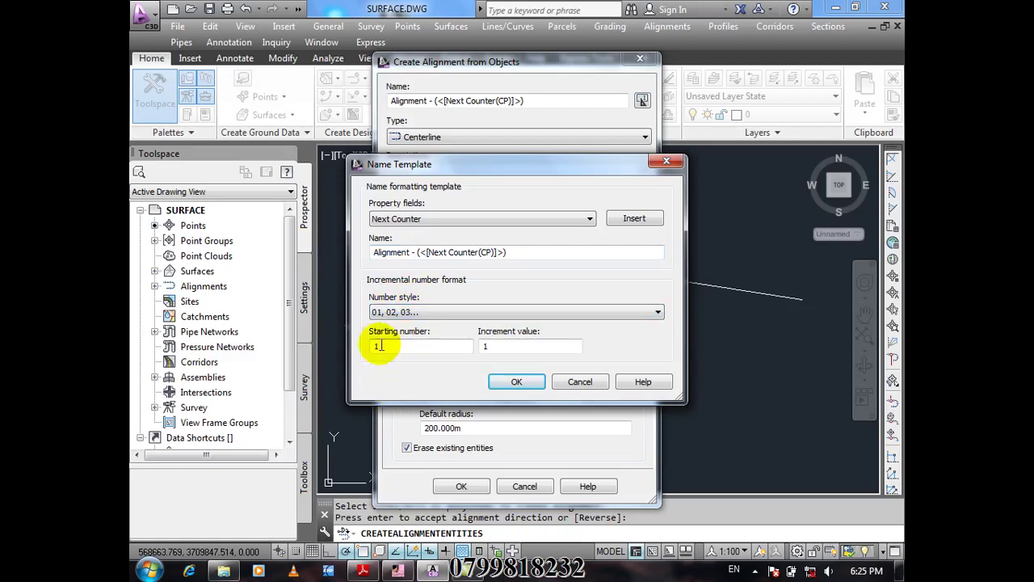
double_click(409, 346)
click(397, 409)
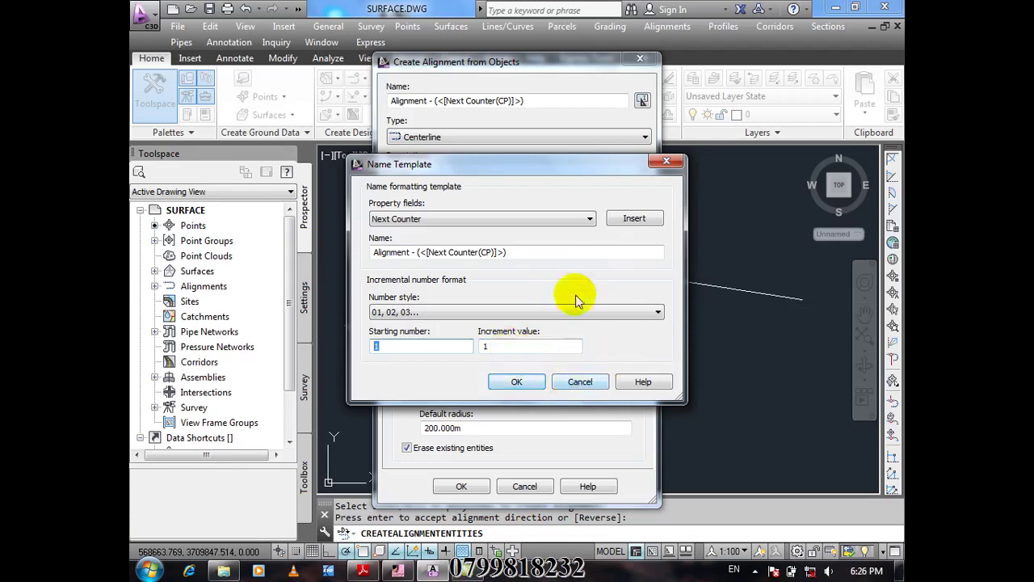
click(601, 380)
- Name the alignment Align1 and choose Centerline as its type
drag(549, 102, 424, 127)
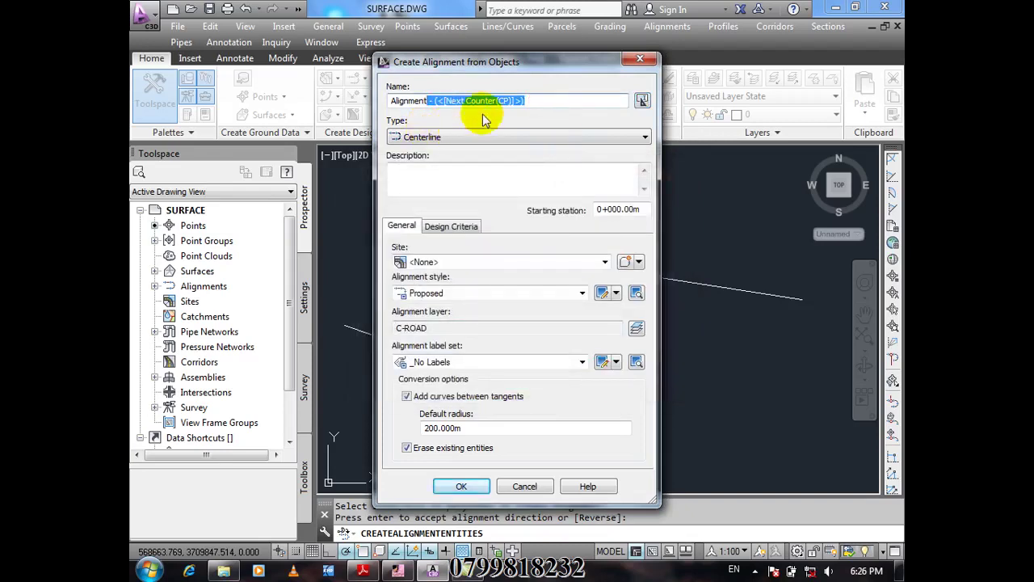
mouse_move(538, 97)
mouse_down()
mouse_move(394, 143)
mouse_move(412, 153)
mouse_up()
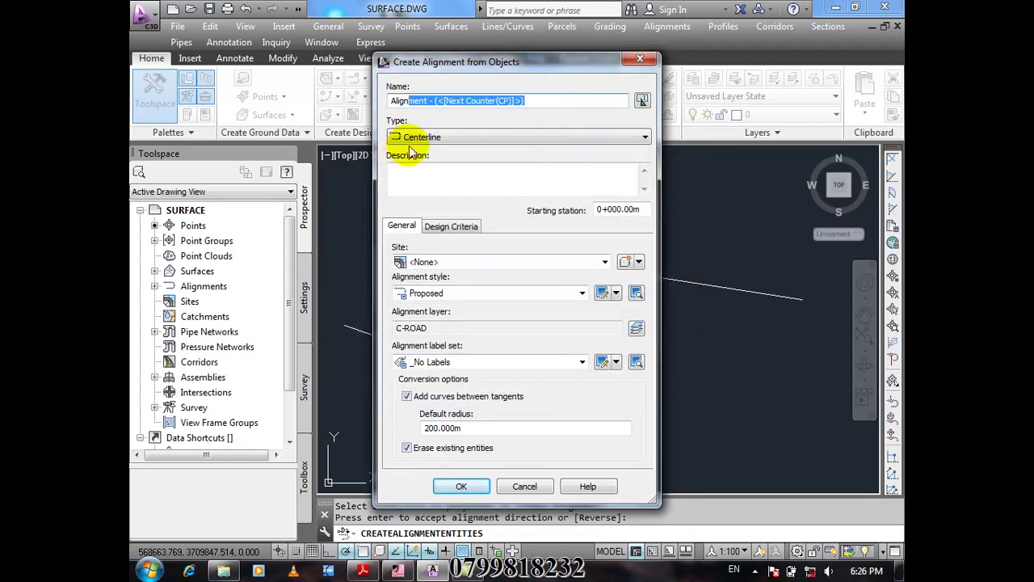
text(1)
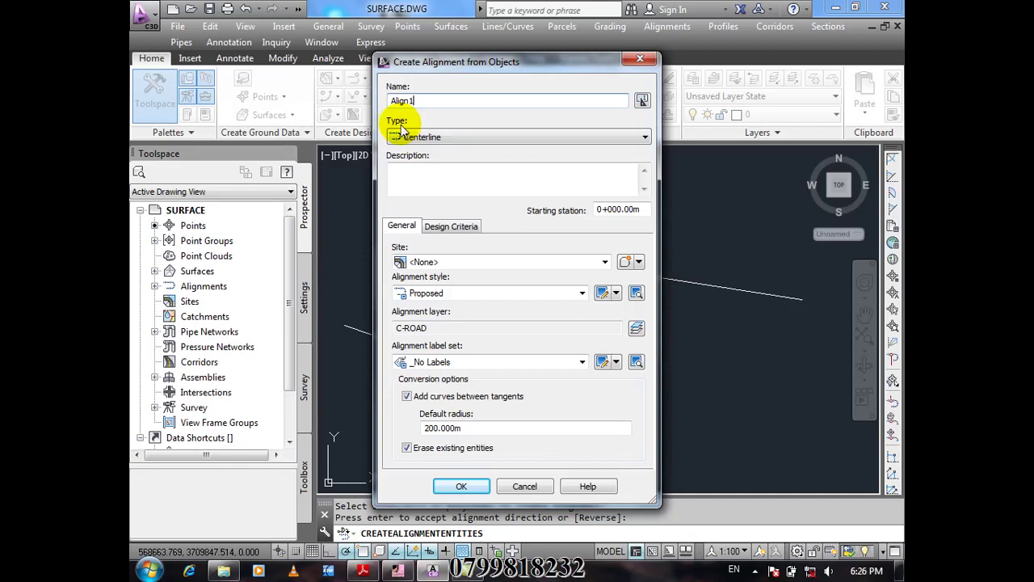
click(460, 138)
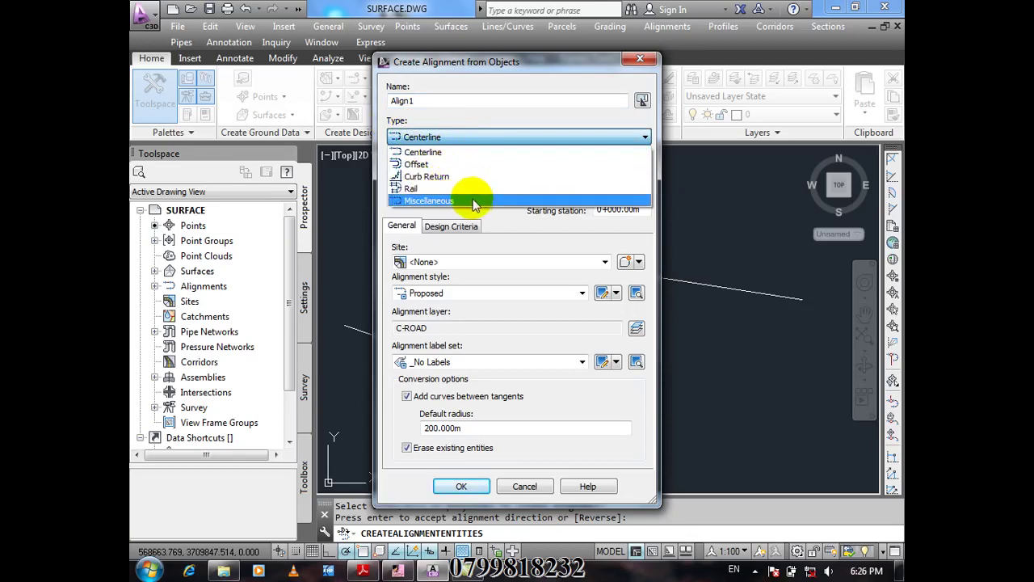
click(450, 160)
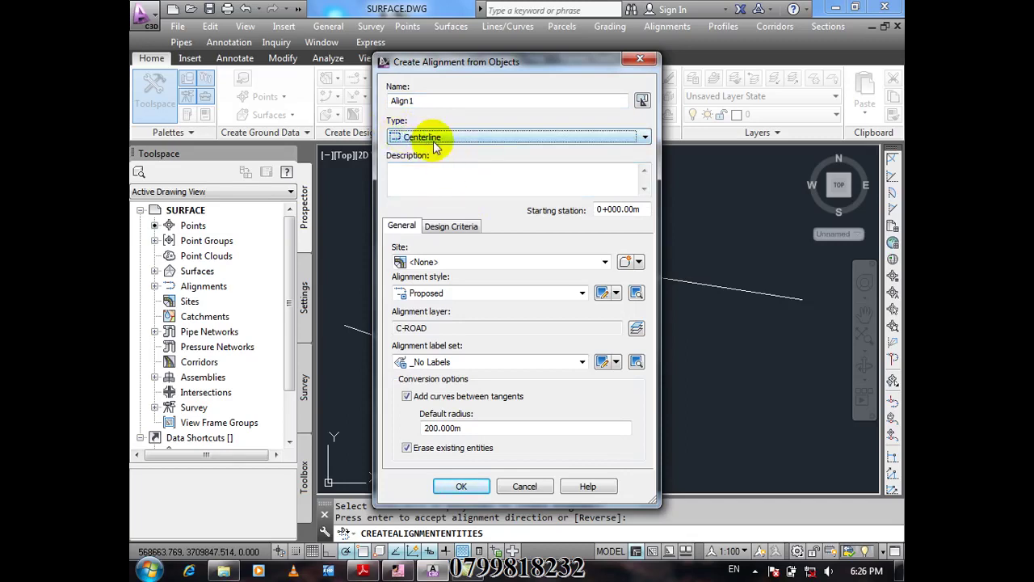
click(415, 176)
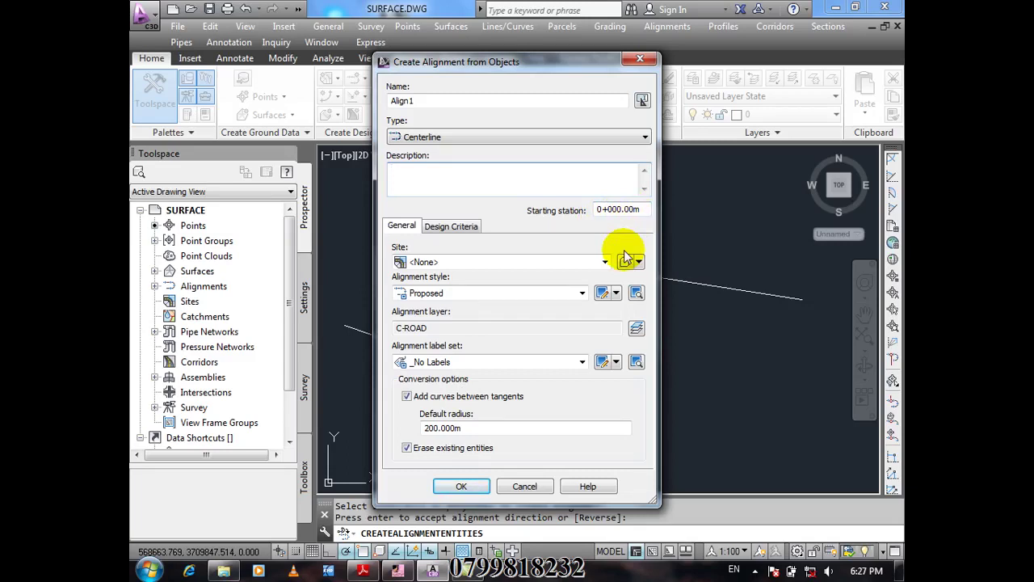
click(757, 572)
click(755, 501)
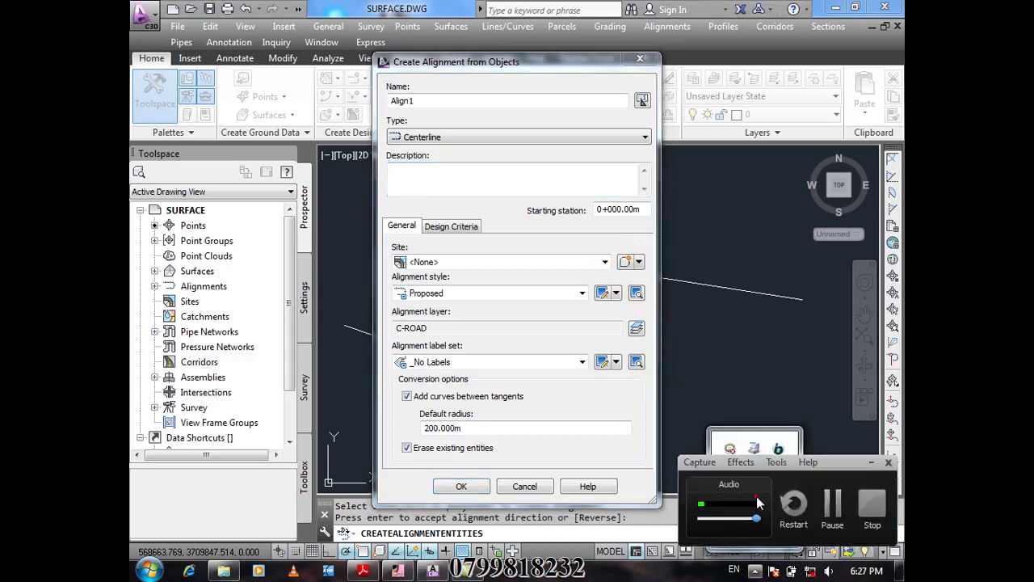
click(833, 514)
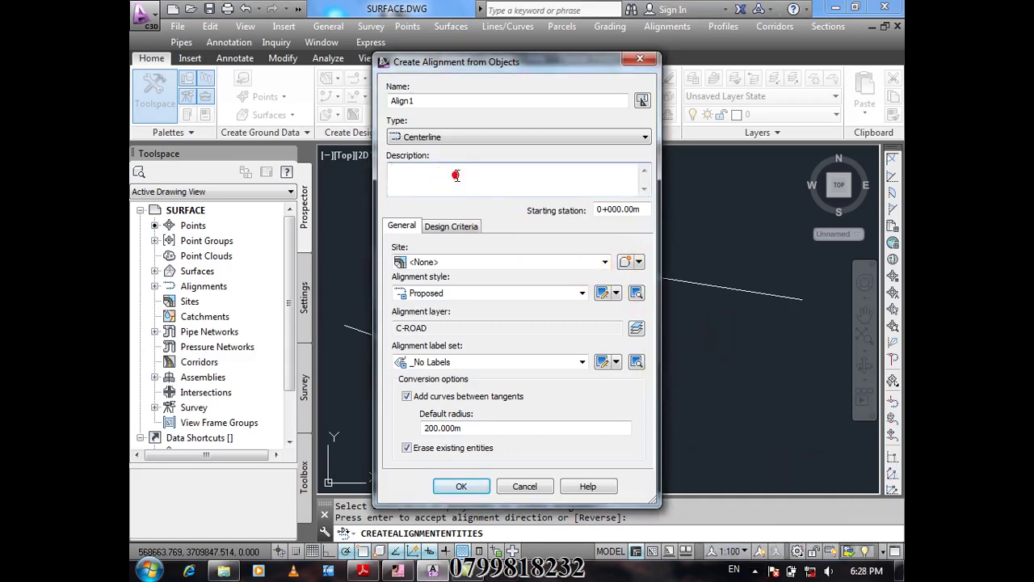
- Try 4+000.00m as the alignment's starting station and set it back to 0+000.00m
click(457, 175)
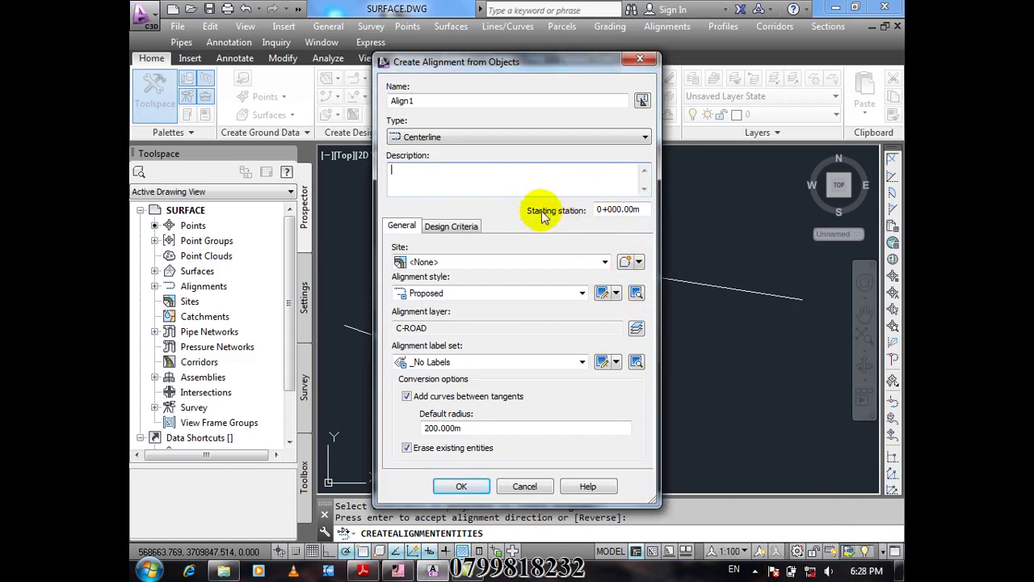
click(605, 210)
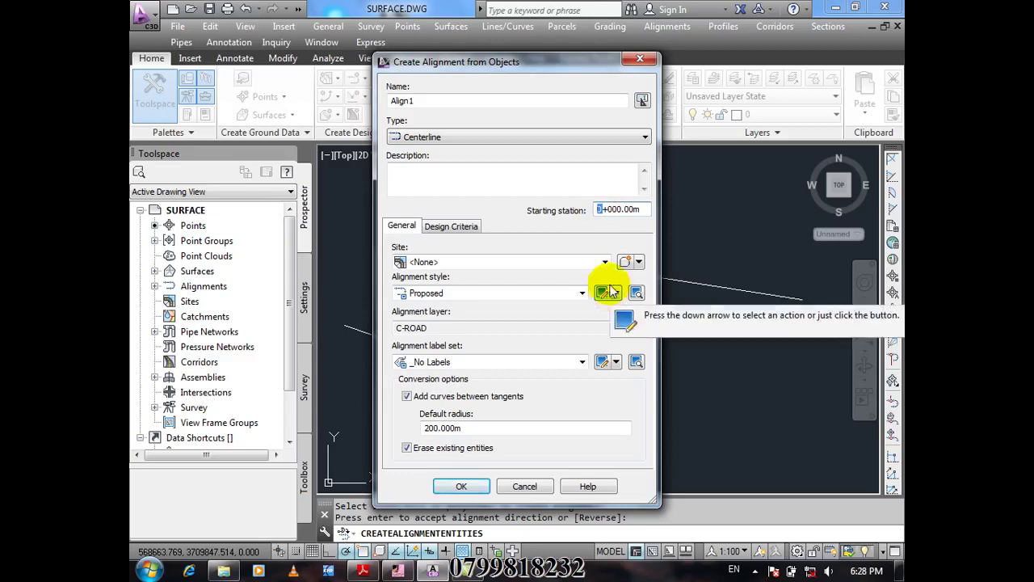
click(607, 210)
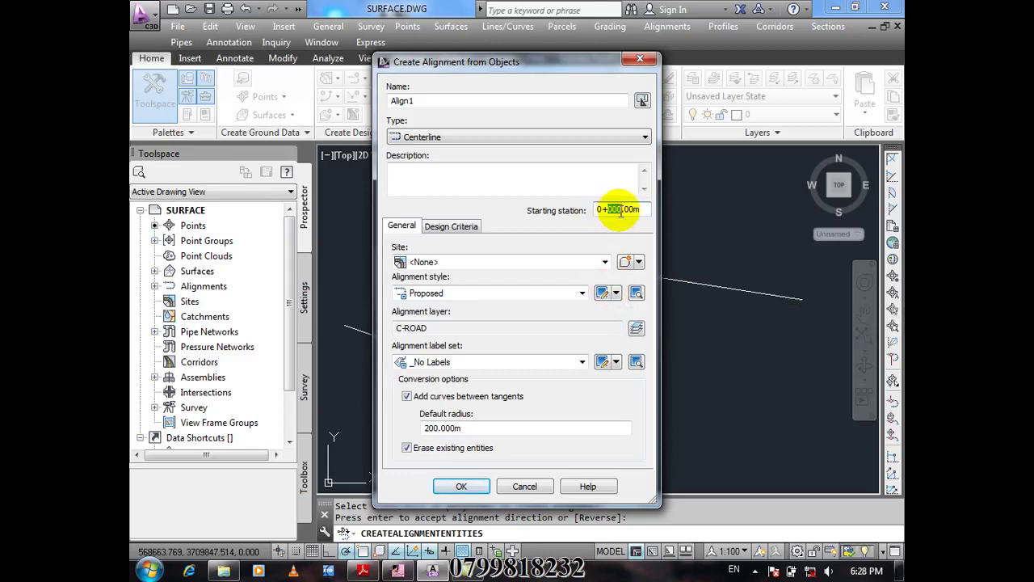
click(629, 209)
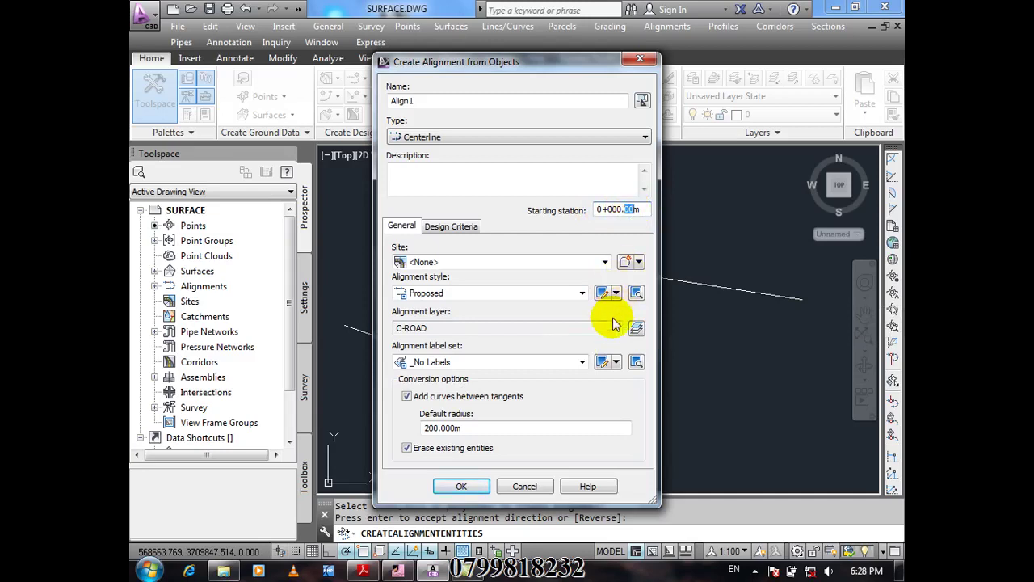
click(640, 209)
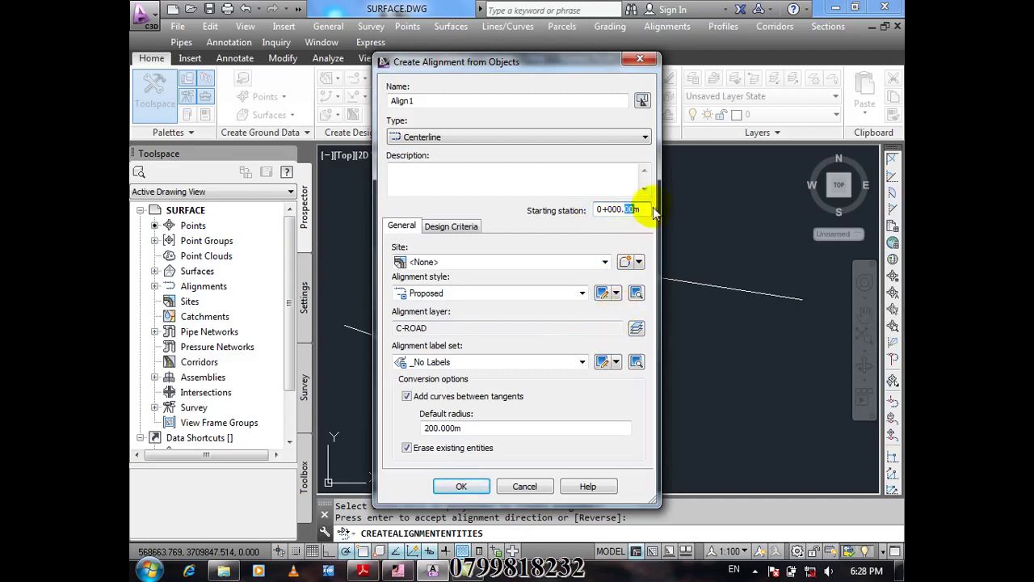
double_click(599, 210)
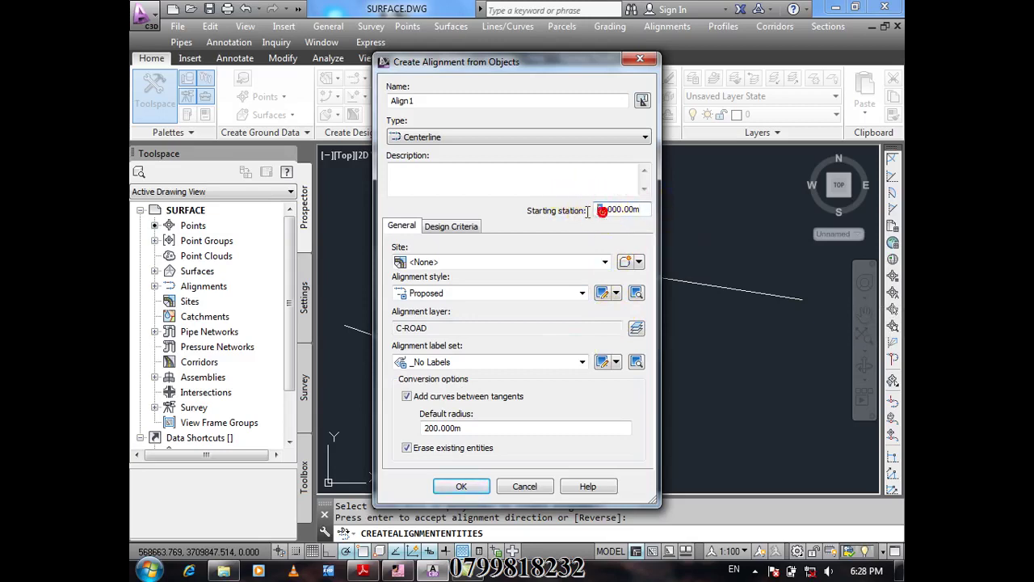
text(4)
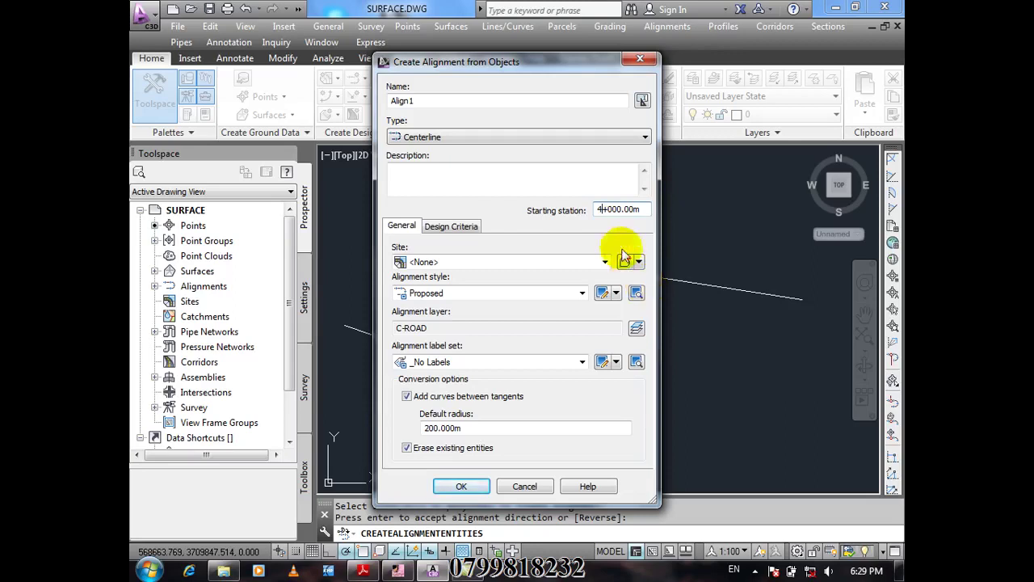
click(602, 209)
key(BackSpace)
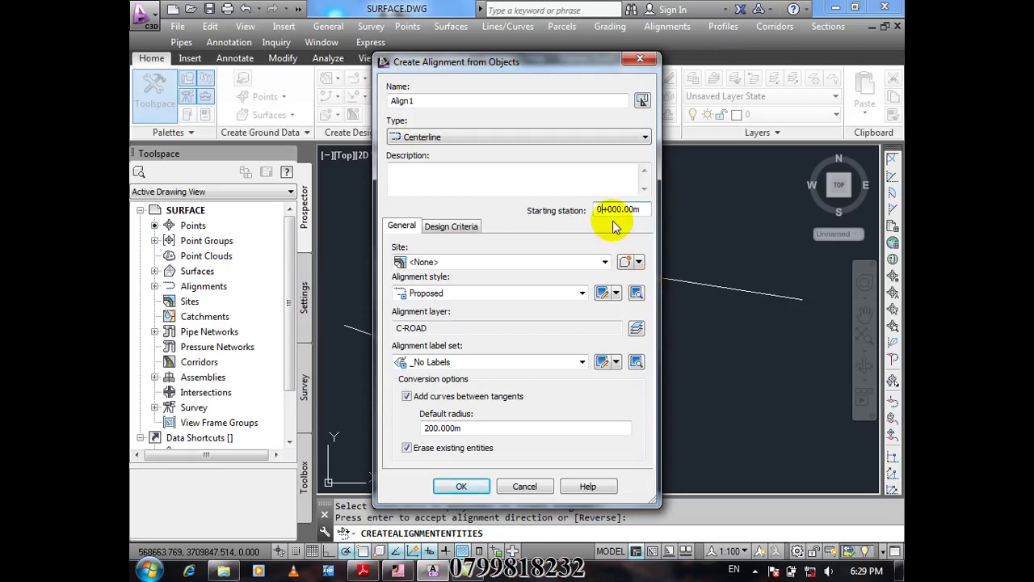
text(0)
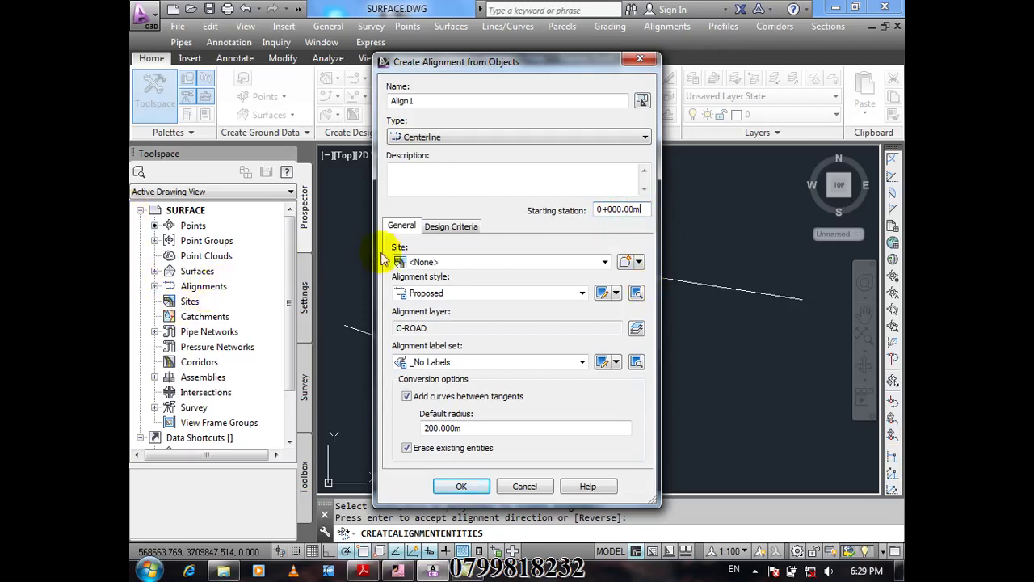
- Keep <None> as the alignment's site and set the alignment style to Layout
click(460, 262)
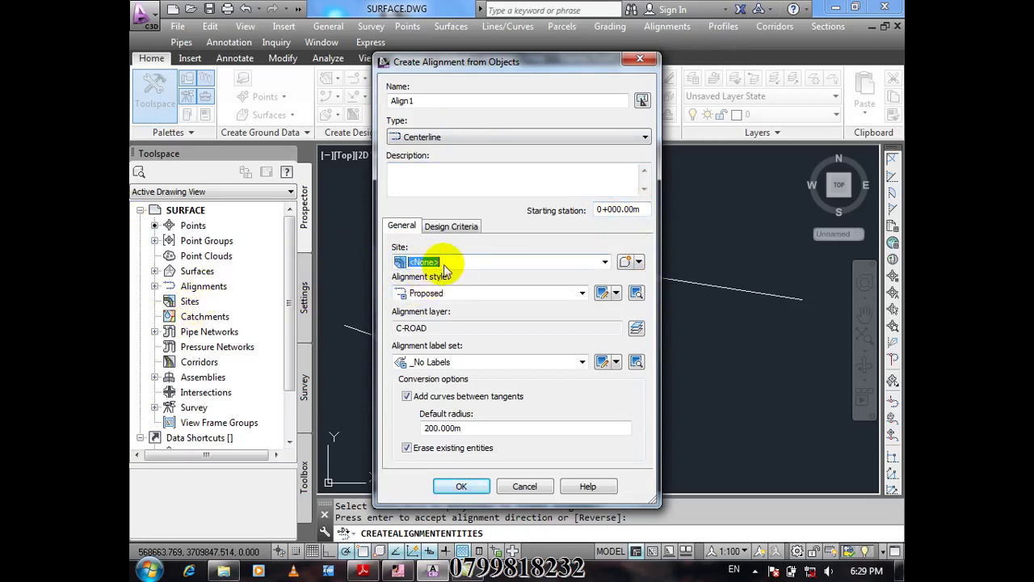
click(604, 263)
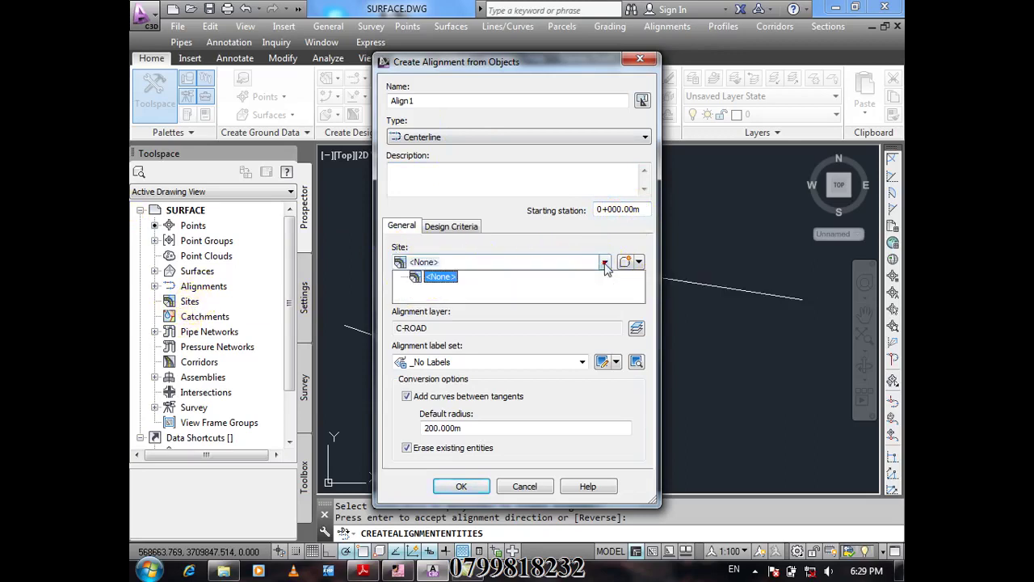
click(442, 277)
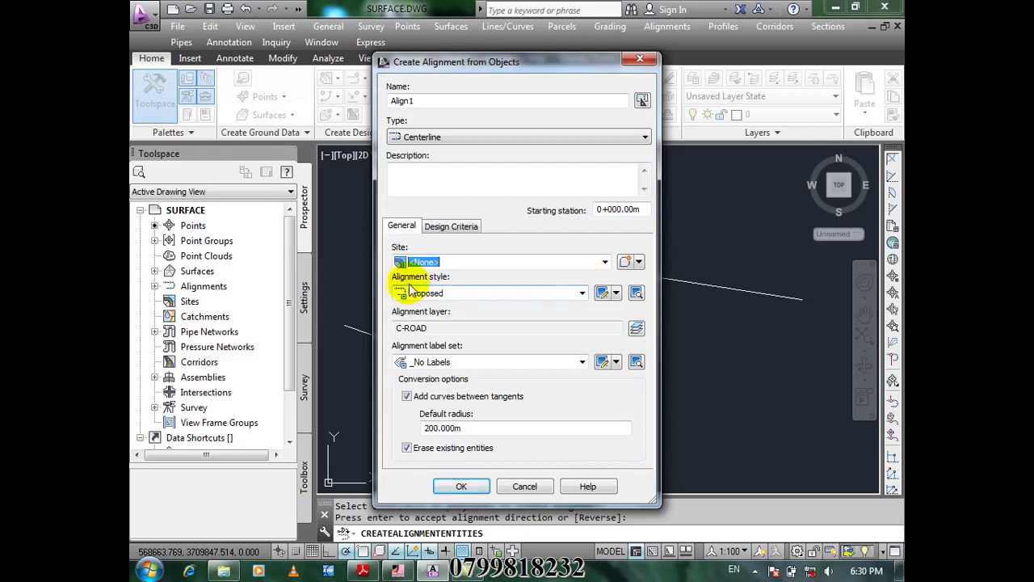
click(581, 294)
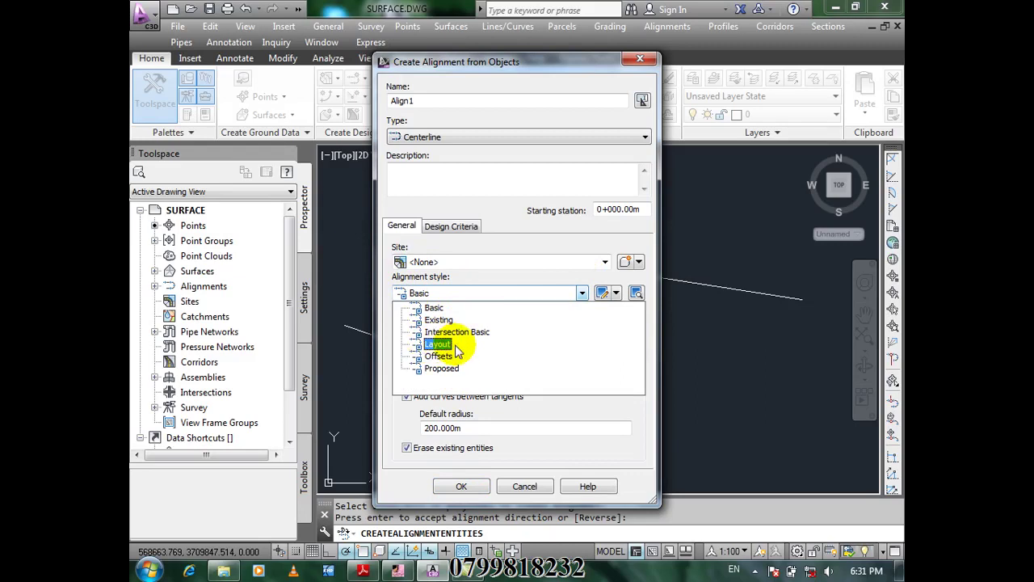
click(450, 346)
scroll(373, 286, down, 3)
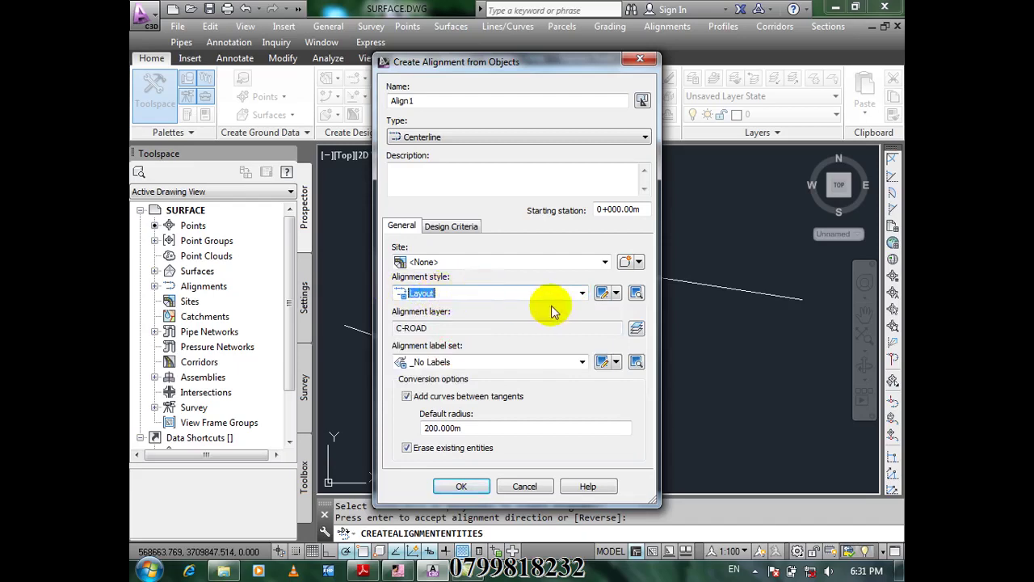
- Review the design, marker and display settings of the Layout alignment style and close it without changes
click(602, 294)
click(335, 131)
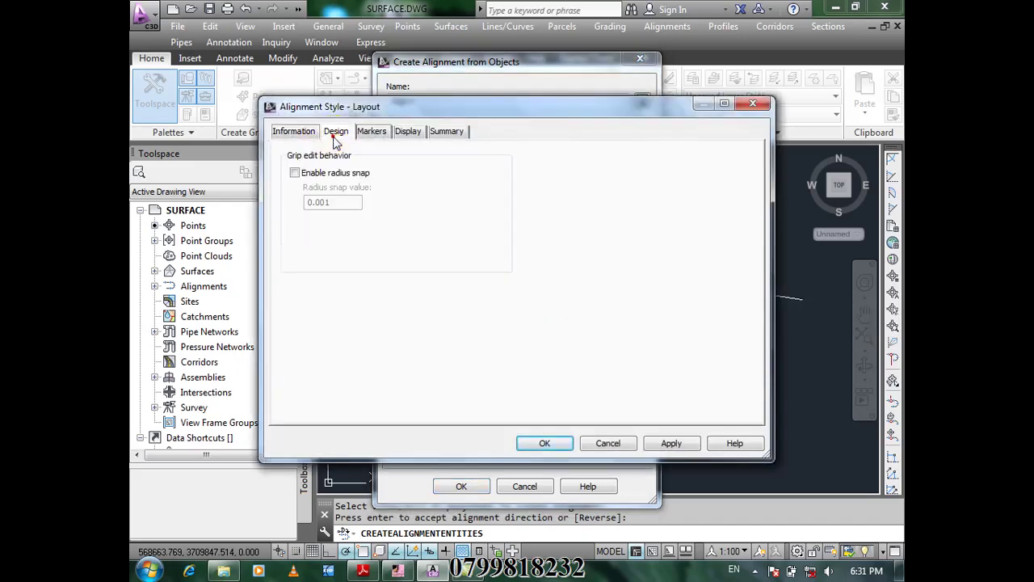
click(371, 130)
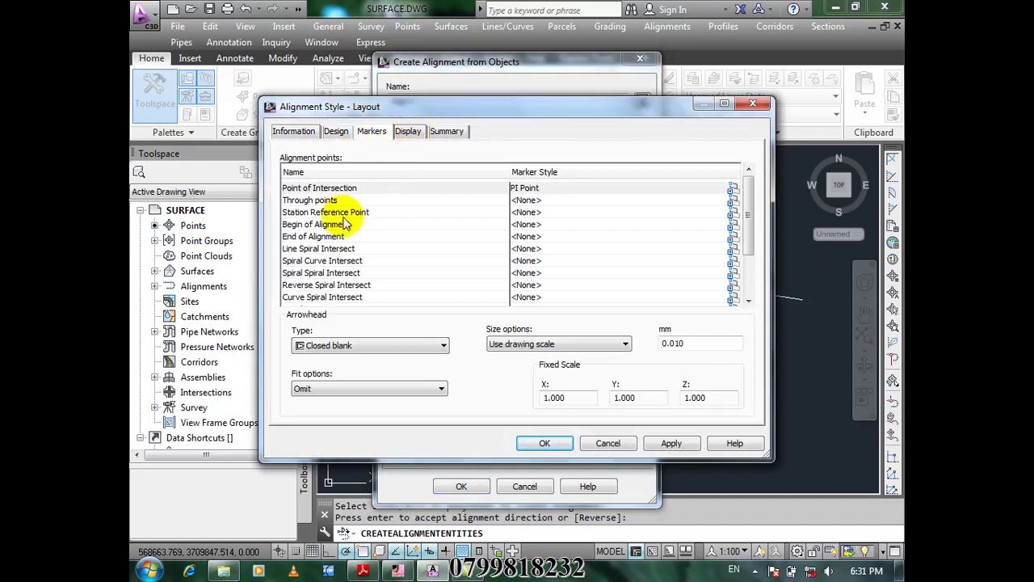
click(408, 135)
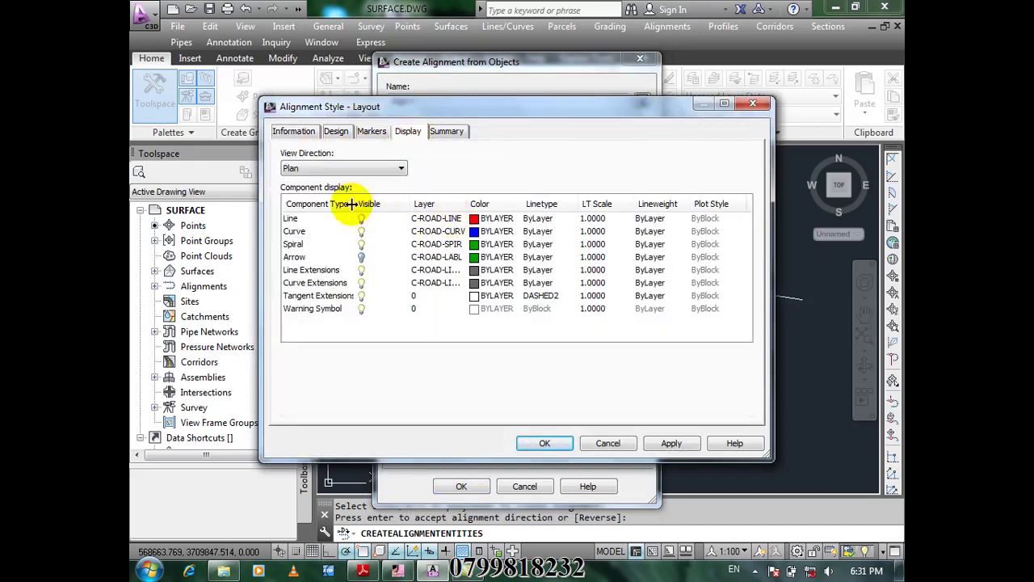
click(372, 131)
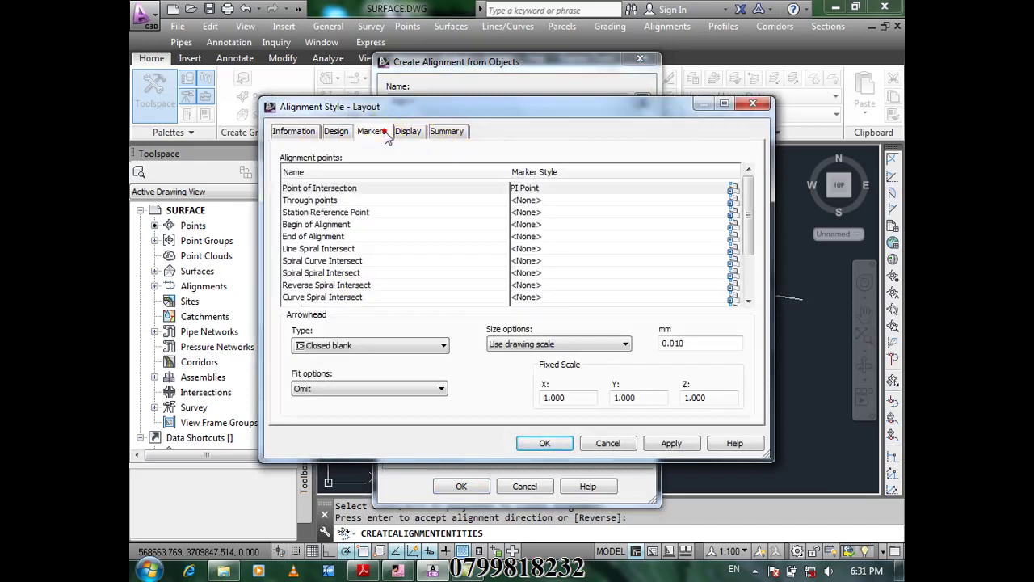
click(338, 131)
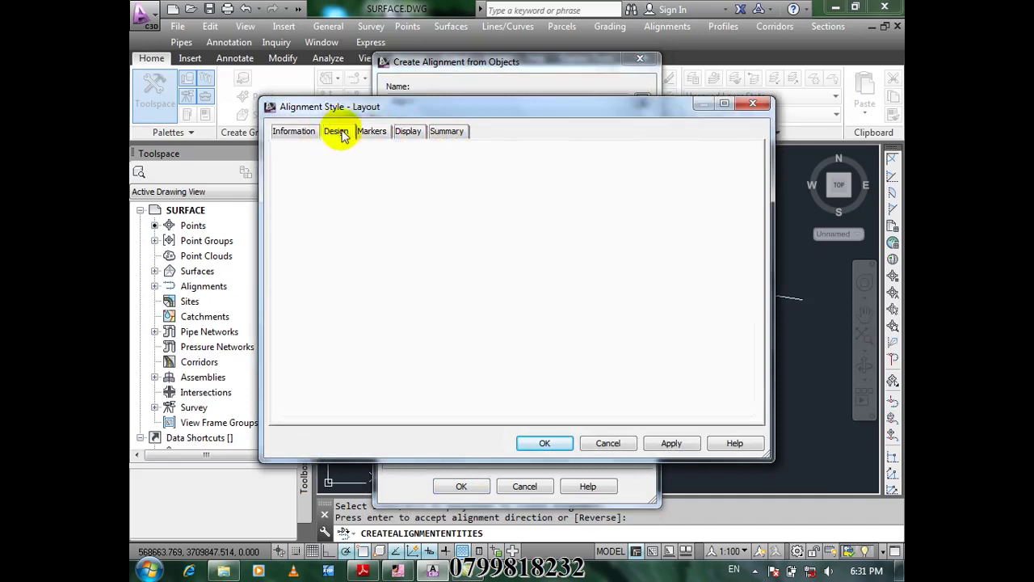
click(752, 104)
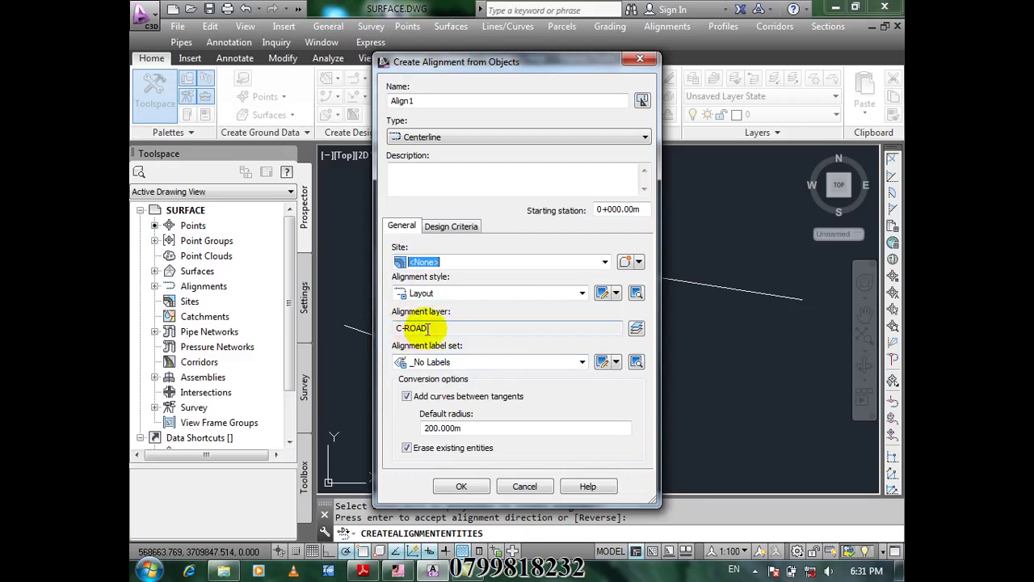
- Try Offset as the alignment type and switch it back to Centerline
click(392, 331)
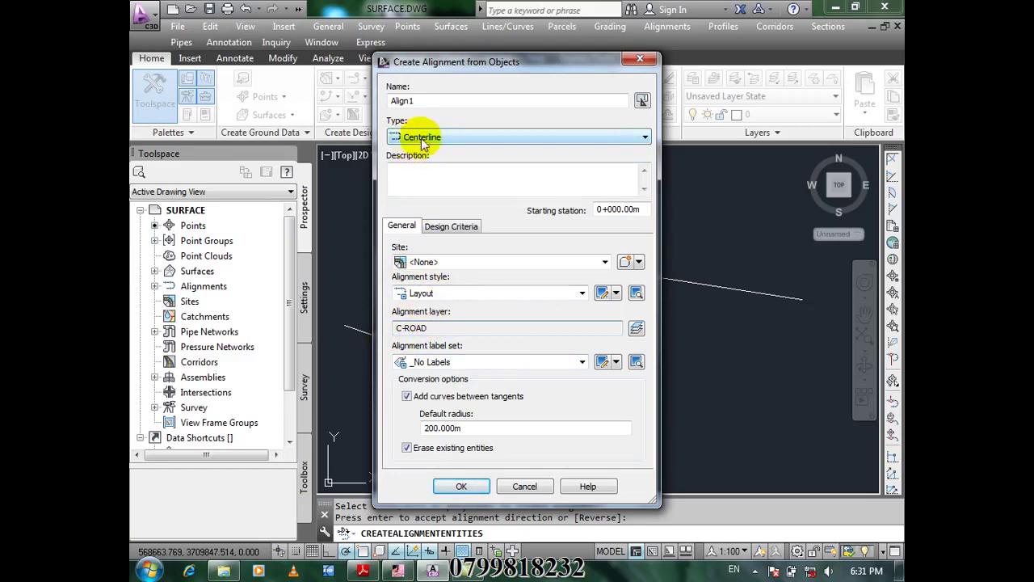
double_click(416, 326)
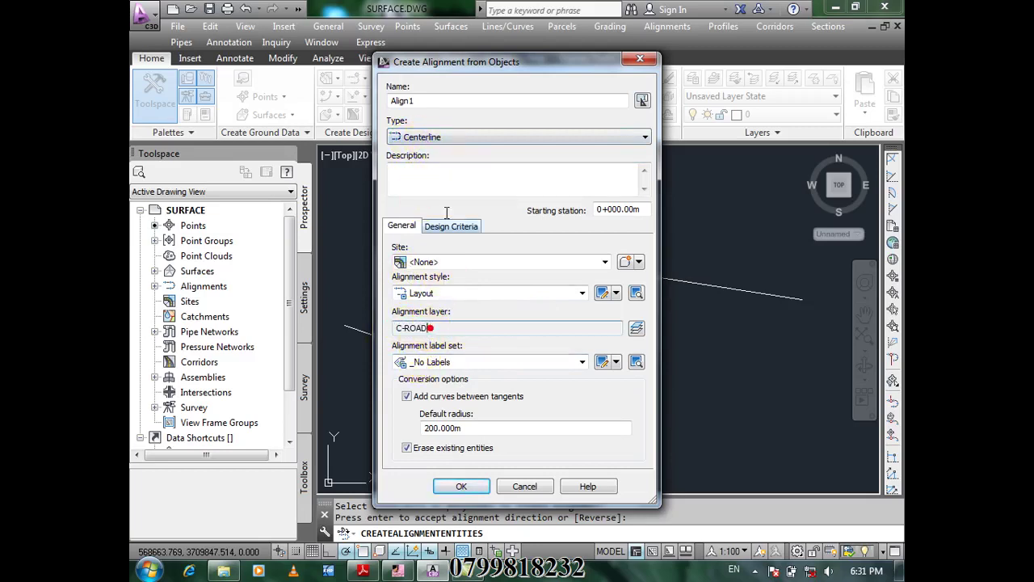
click(436, 138)
click(430, 164)
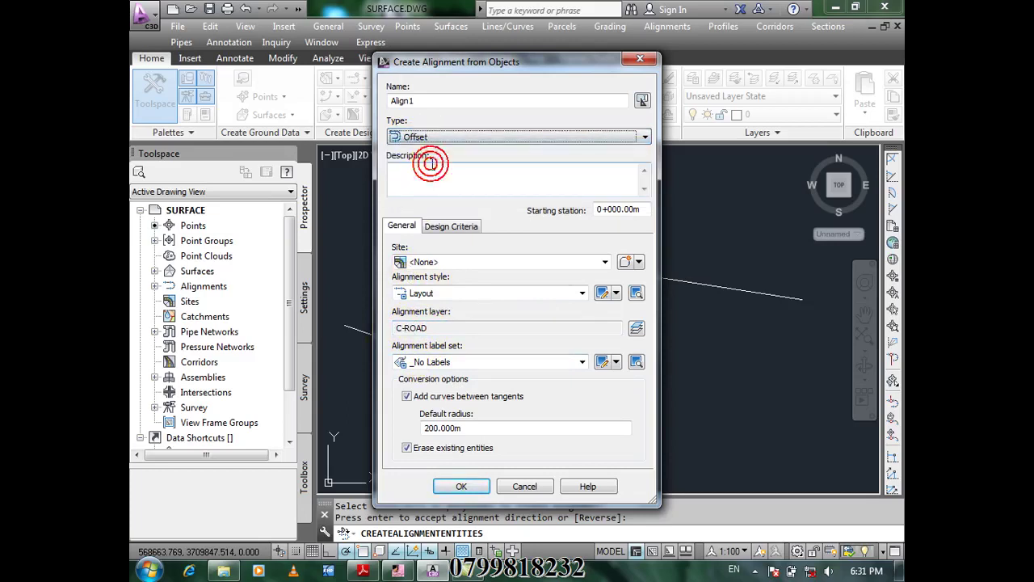
click(429, 136)
click(425, 152)
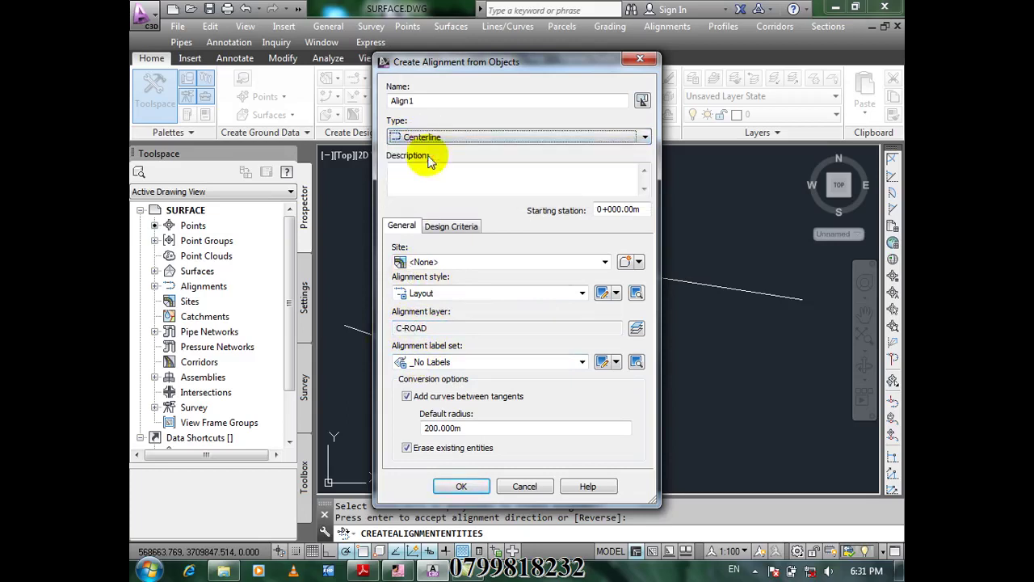
- Add the suffix -KABUL to the alignment's C-ROAD layer, keeping C-ROAD as the base layer
click(636, 327)
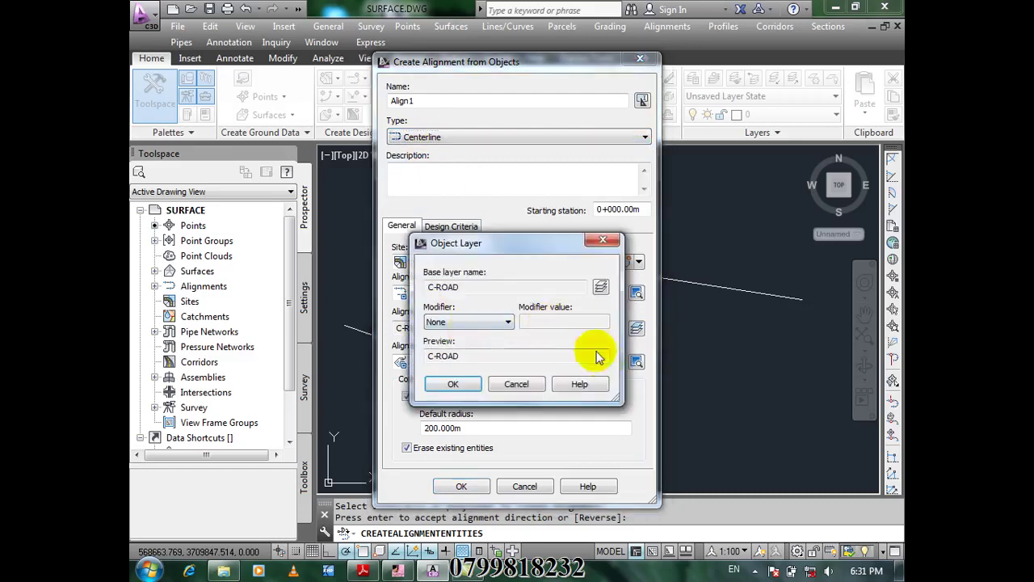
click(597, 288)
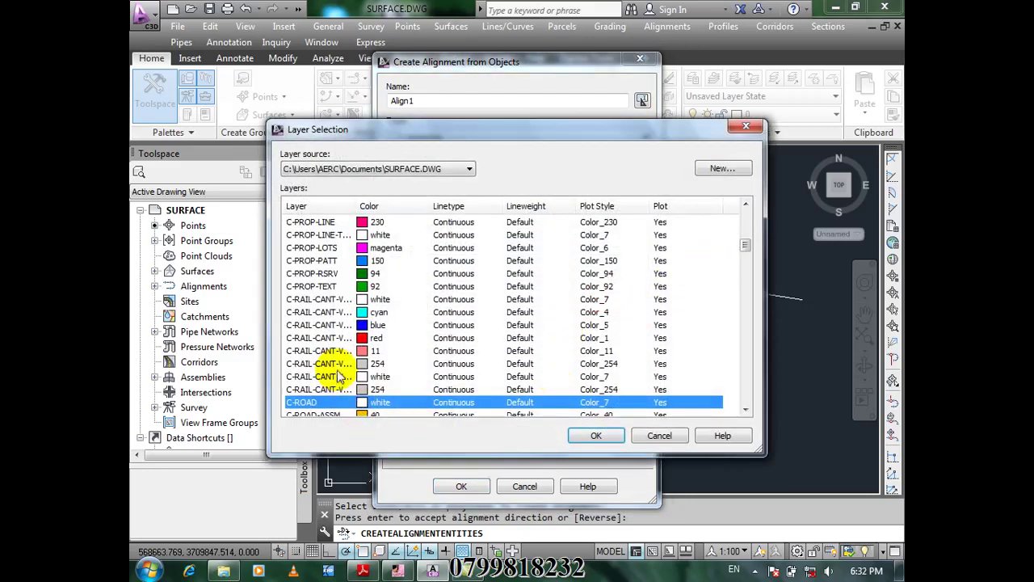
drag(744, 243, 749, 215)
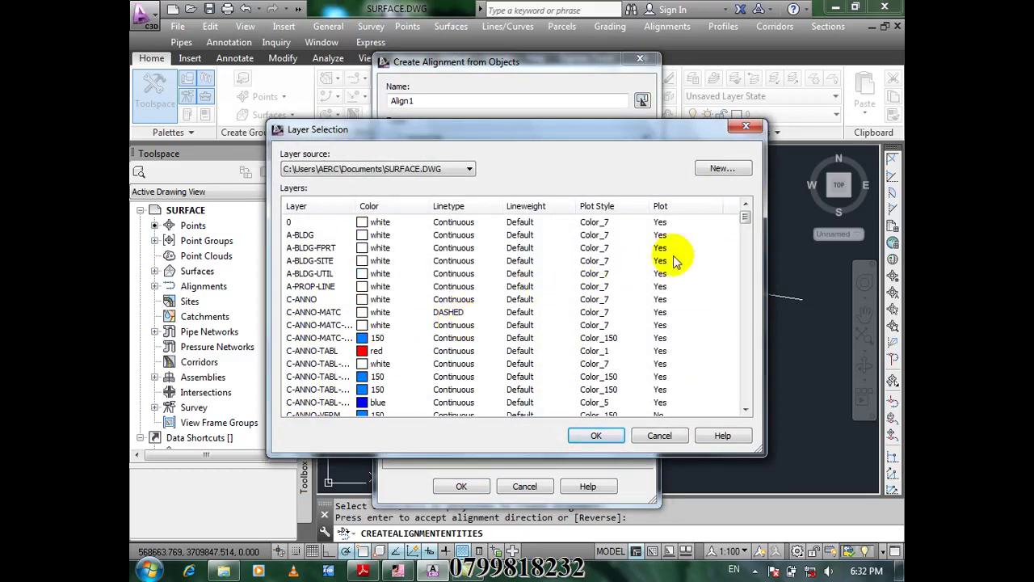
click(745, 126)
click(468, 322)
click(469, 356)
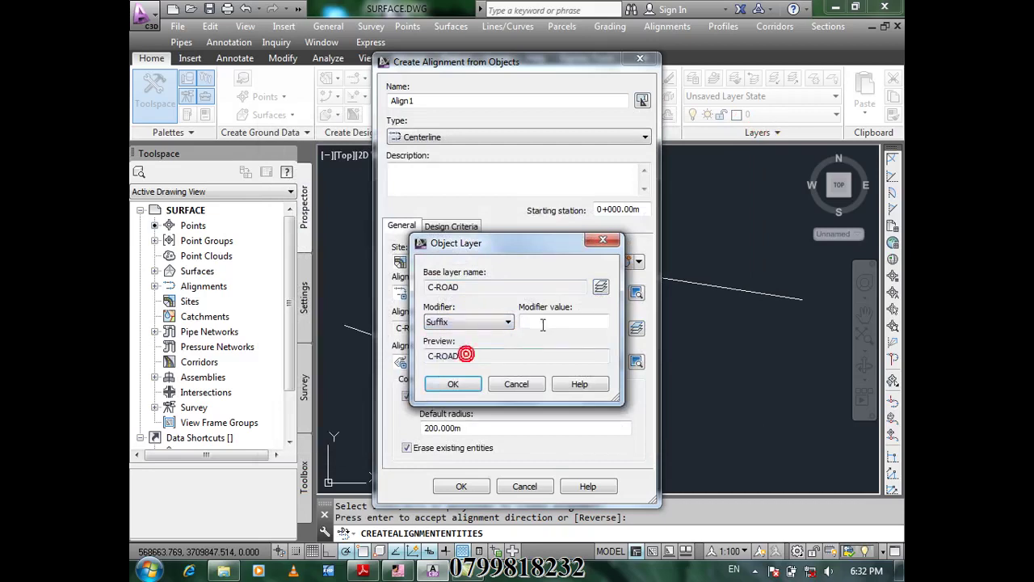
text(-)
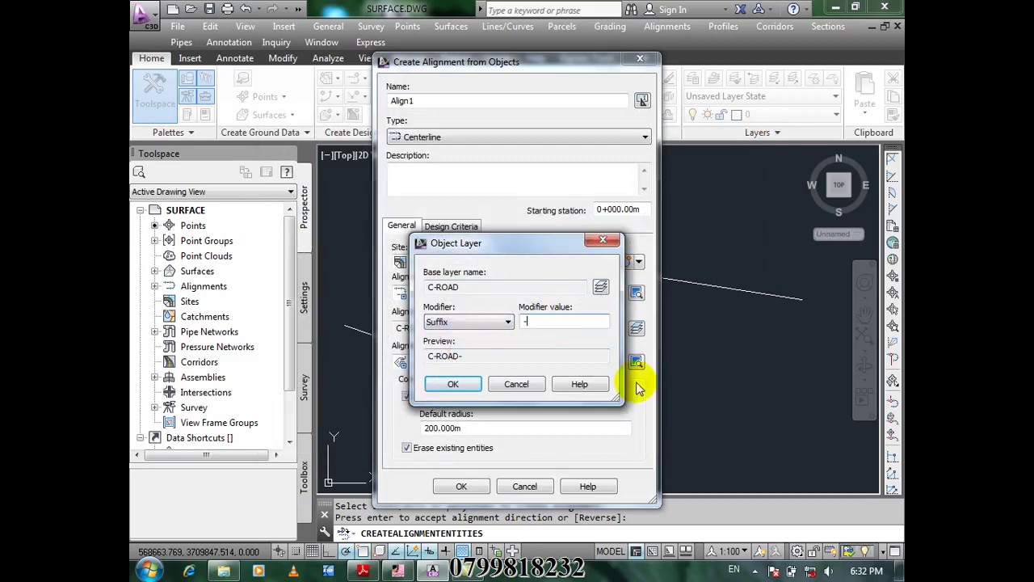
text(KABUL_JA)
key(BackSpace)
key(BackSpace)
key(BackSpace)
click(454, 384)
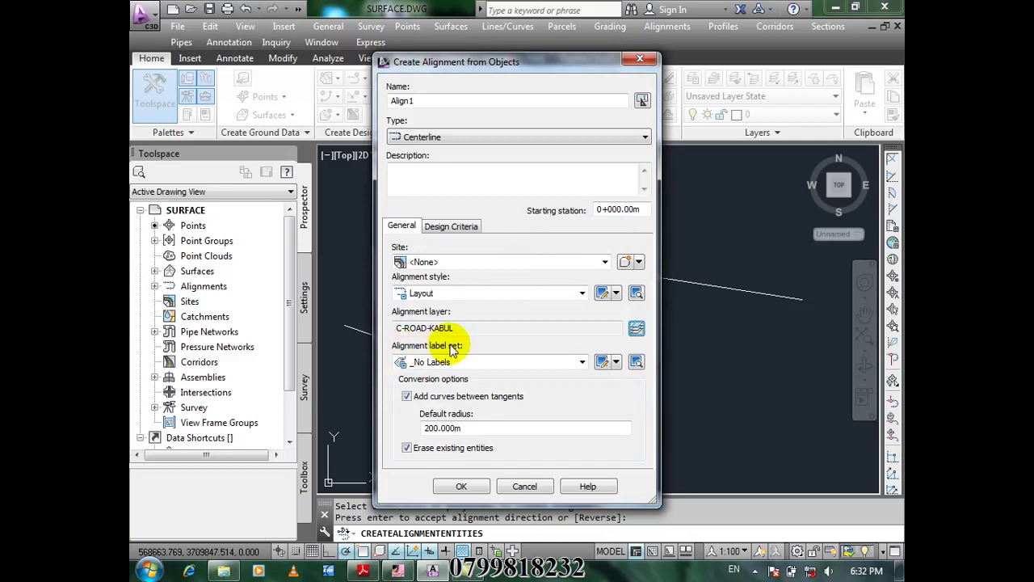
- Set the alignment label set to All Labels
click(582, 361)
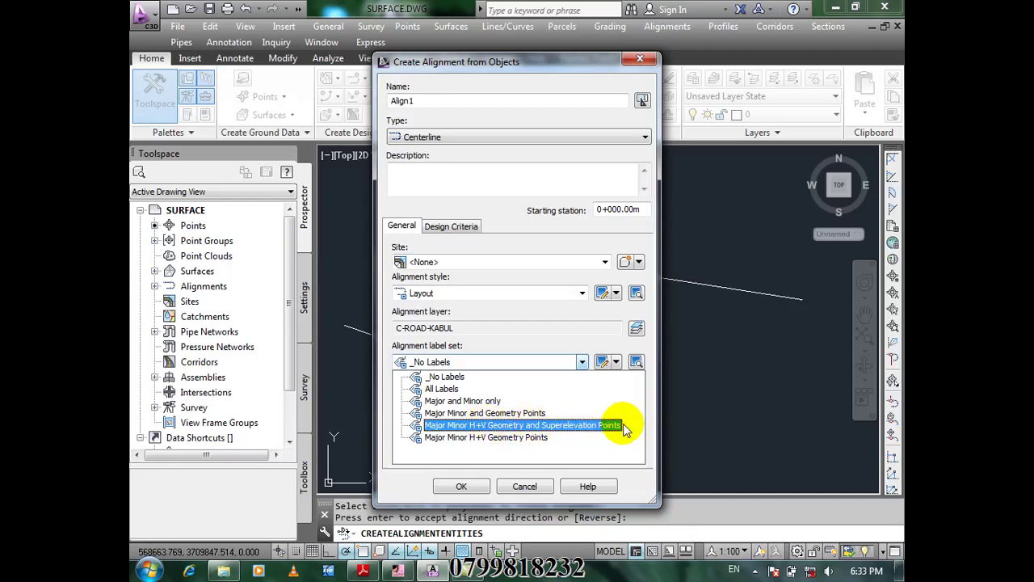
click(449, 378)
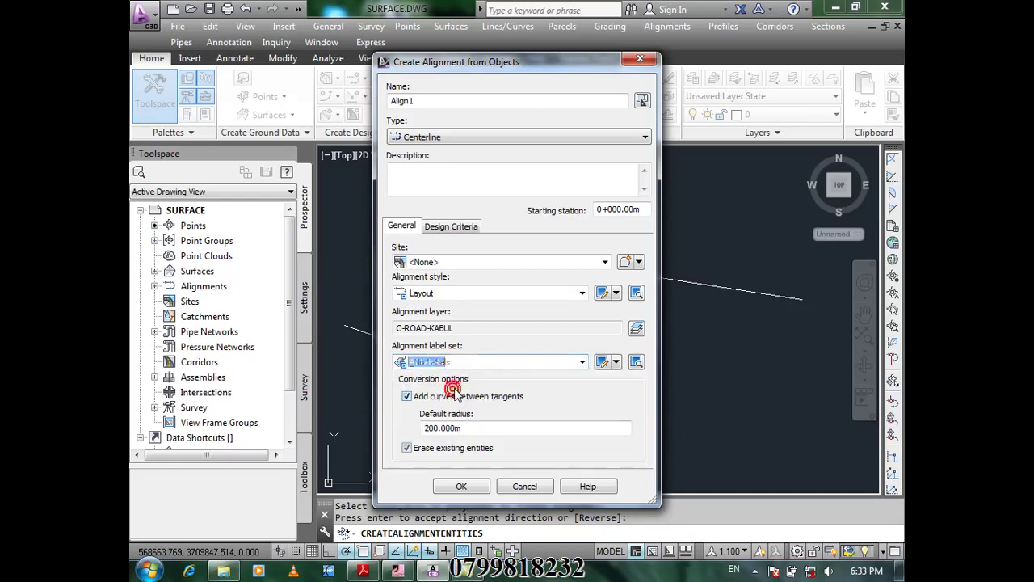
click(502, 361)
click(501, 361)
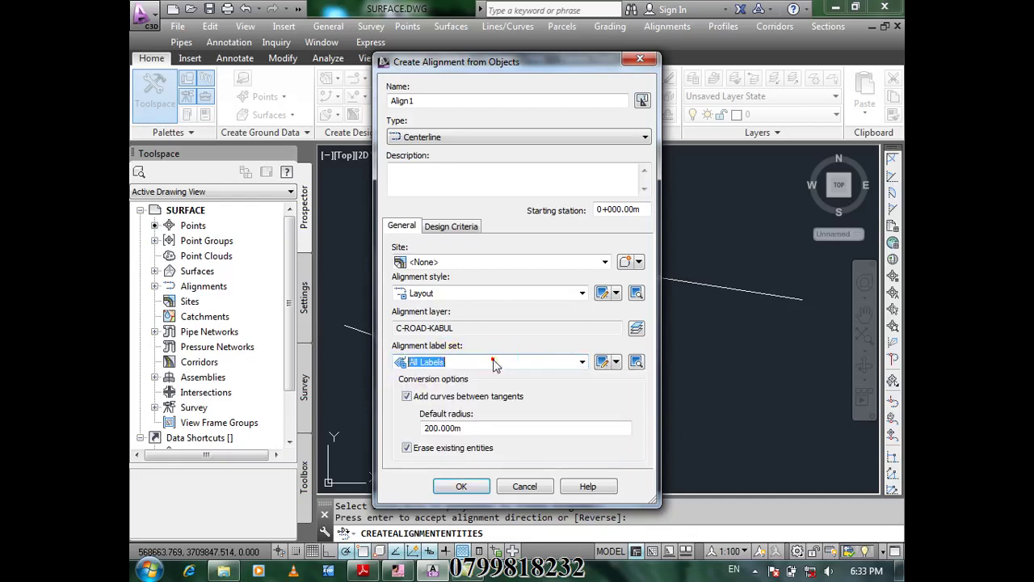
- Review the label types, styles and station increments in the All Labels set and close it without changes
click(608, 369)
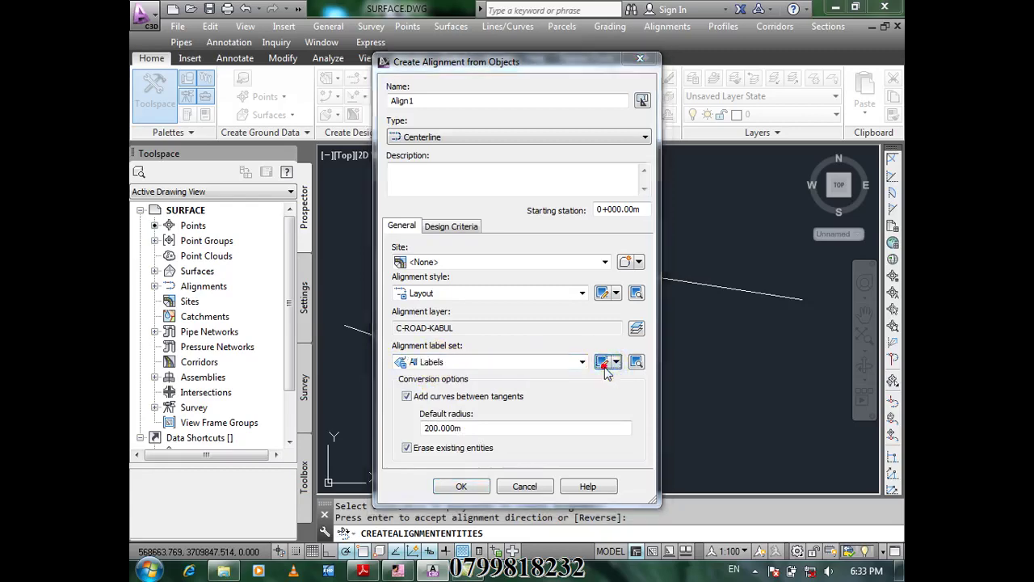
click(299, 134)
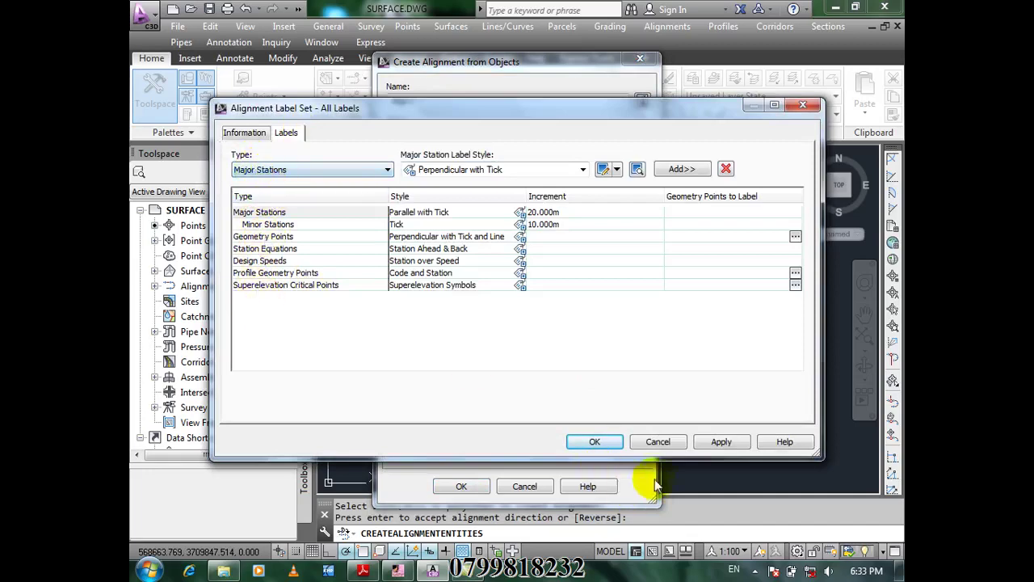
click(658, 442)
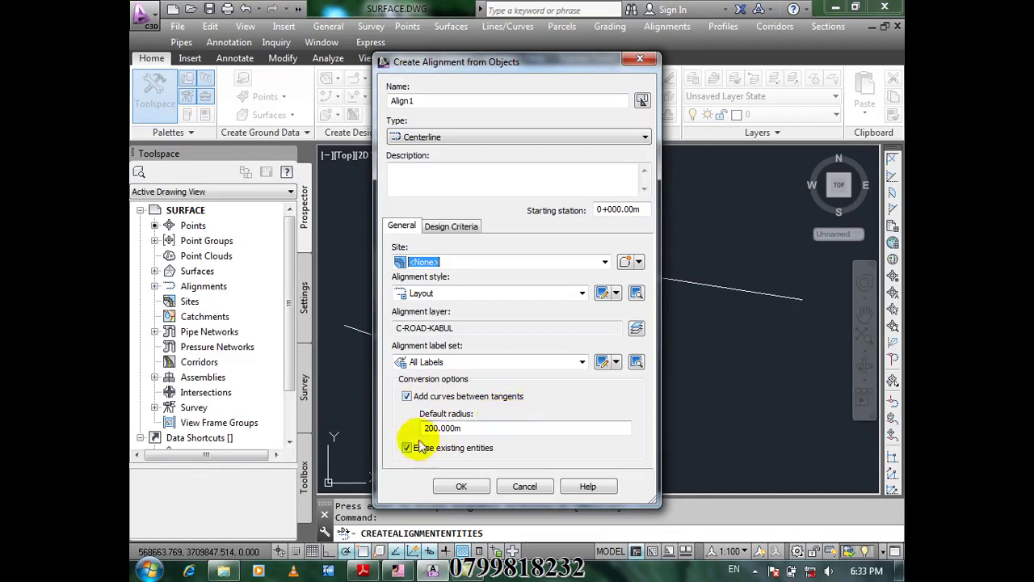
double_click(473, 426)
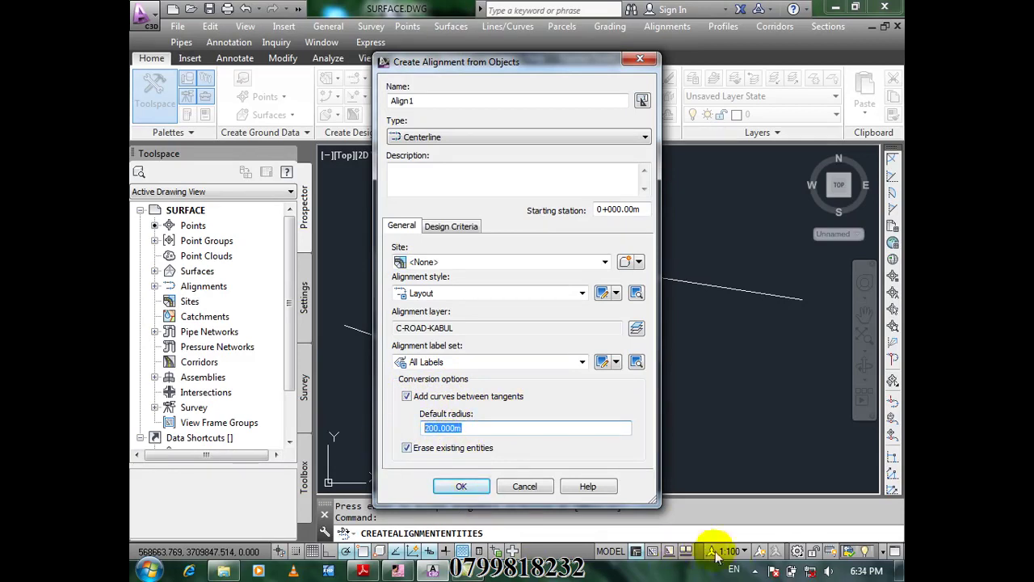
click(753, 572)
click(753, 505)
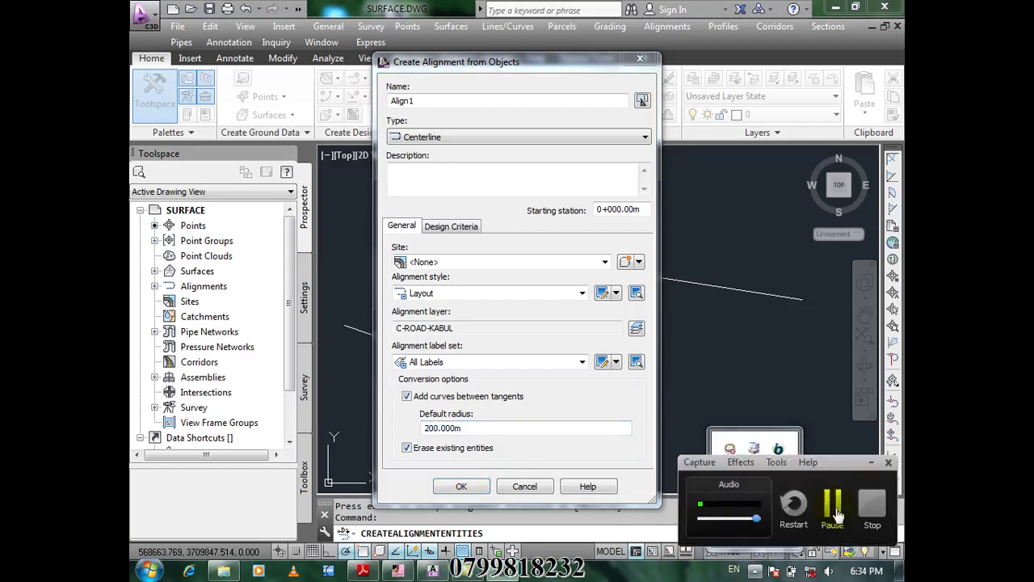
click(835, 508)
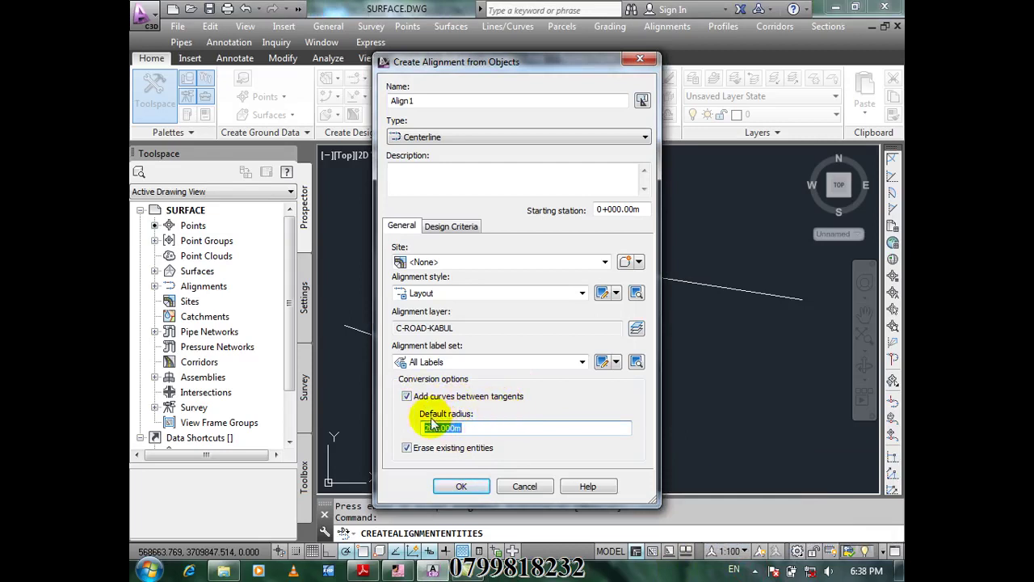
- Select the default radius for editing, switch to the AASHTO Green Book in Adobe Reader, go to page 191 and read the preceding Minimum Radius section
double_click(475, 427)
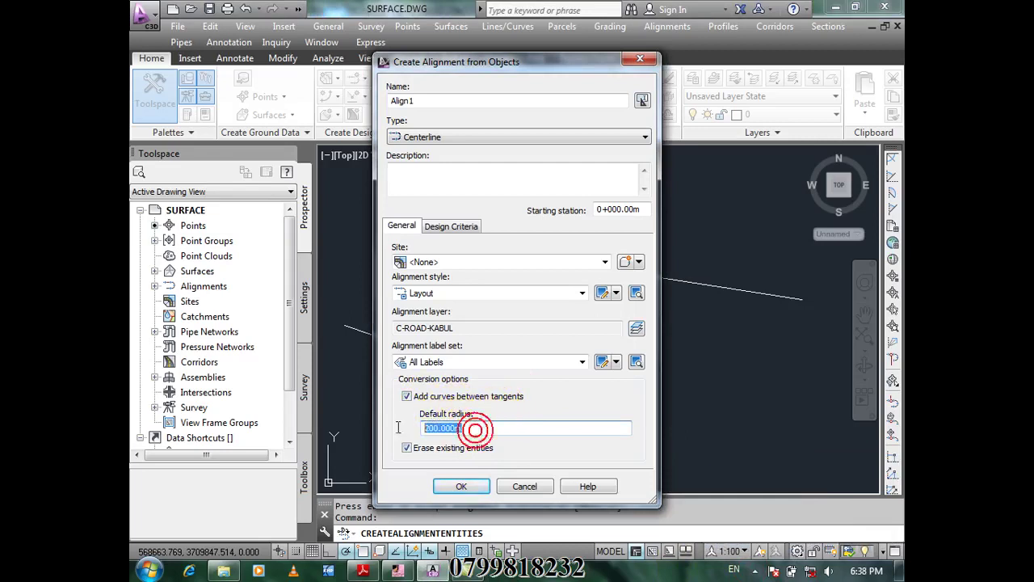
click(363, 570)
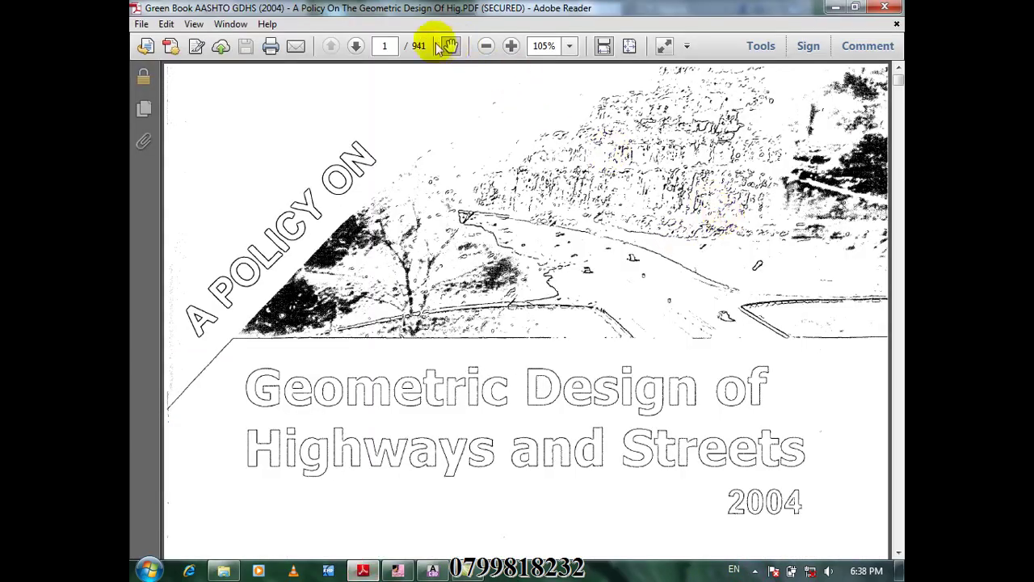
click(386, 45)
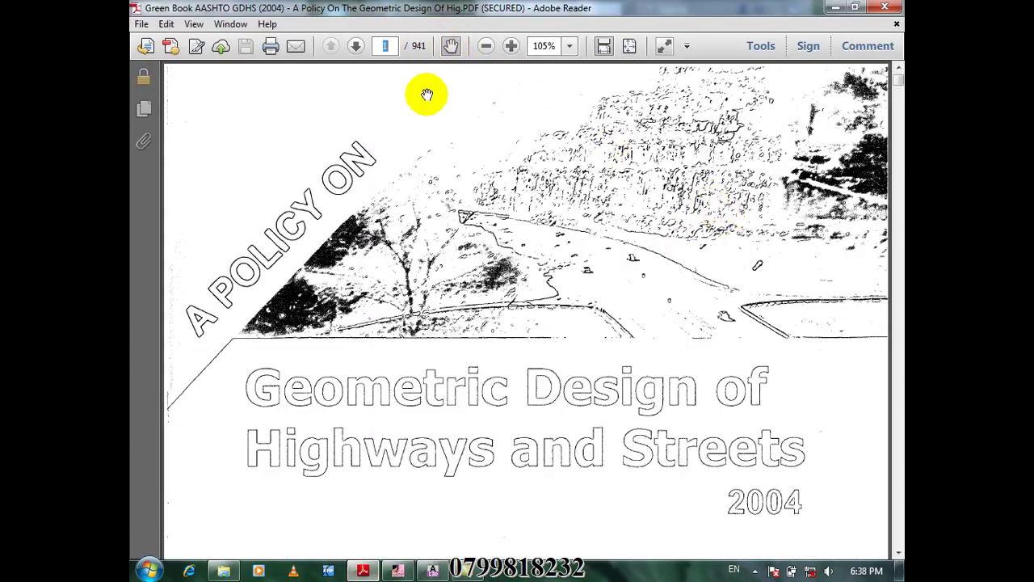
text(191)
key(Return)
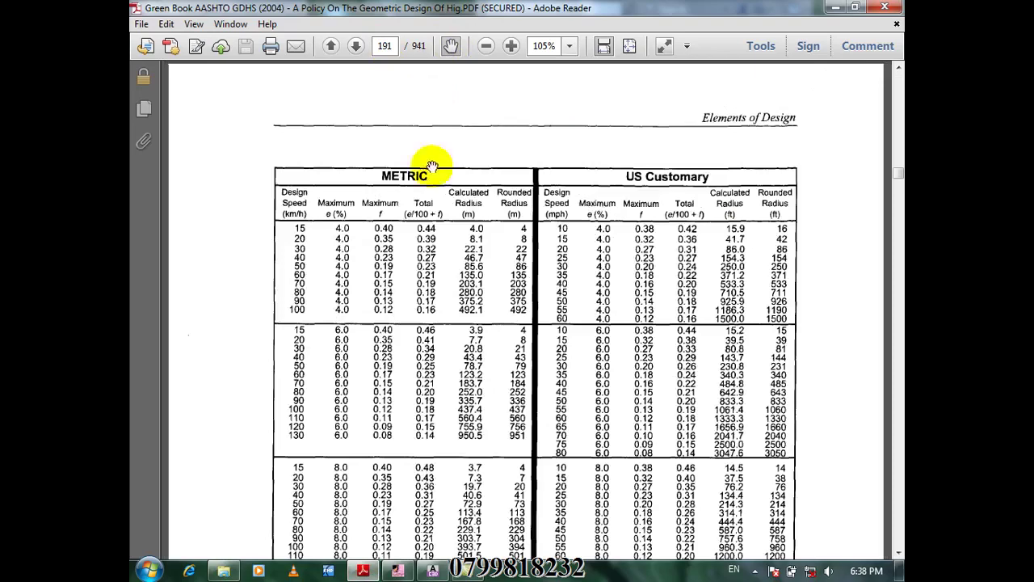
scroll(477, 159, up, 10)
scroll(493, 353, up, 10)
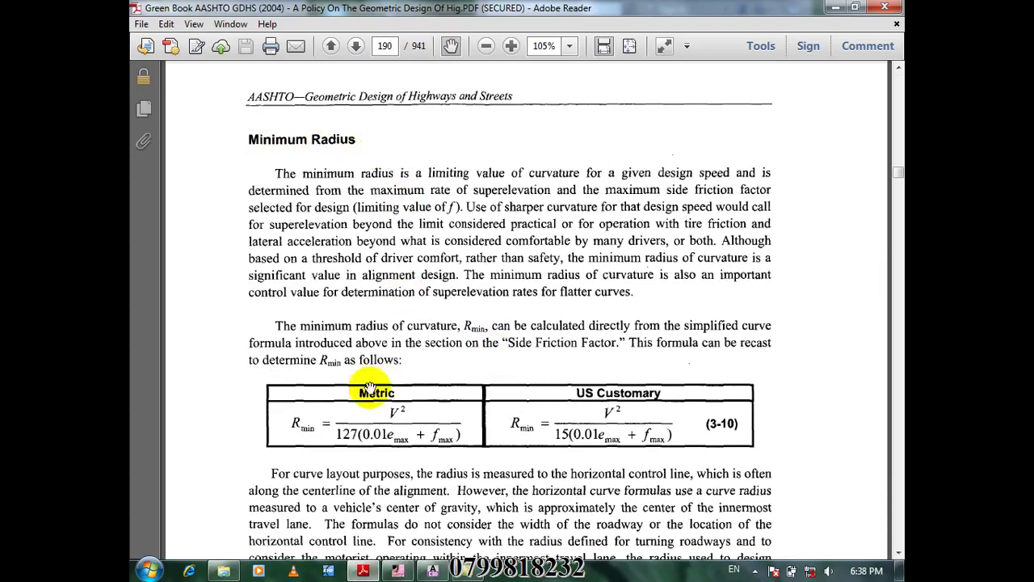
scroll(532, 327, down, 5)
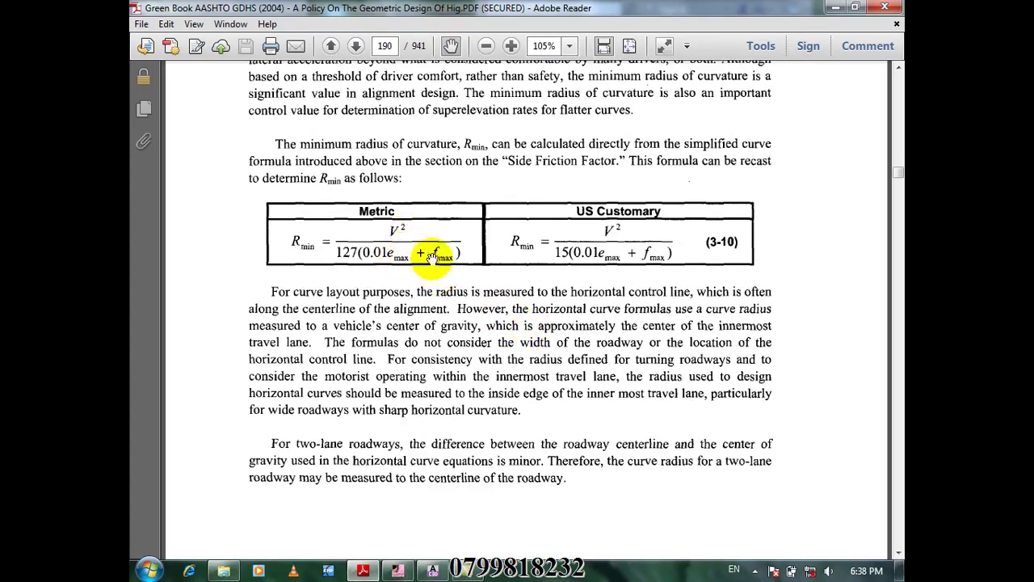
scroll(468, 254, down, 10)
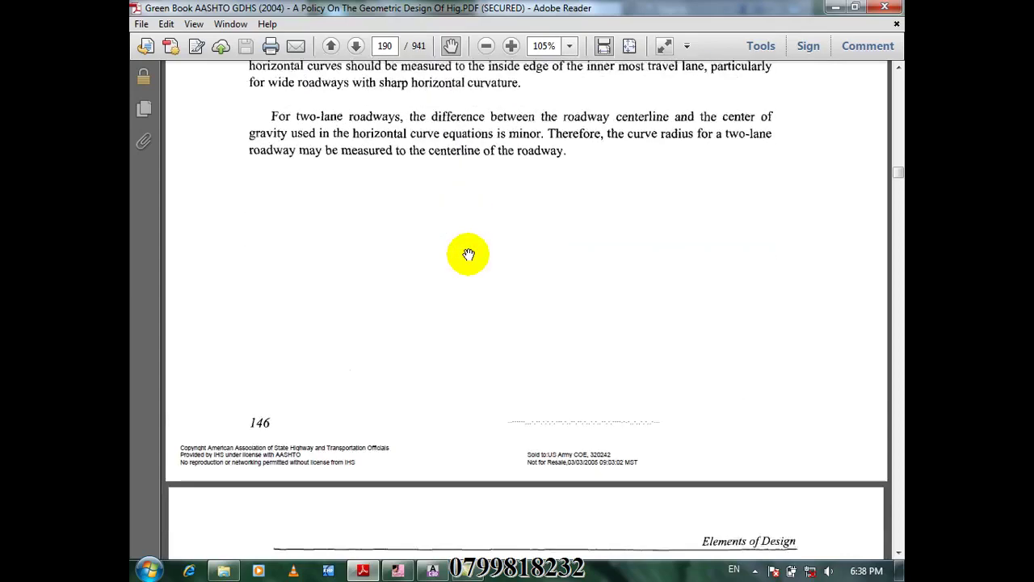
- Examine the metric minimum radius table on page 191 by design speed and maximum superelevation rate
scroll(468, 255, down, 1)
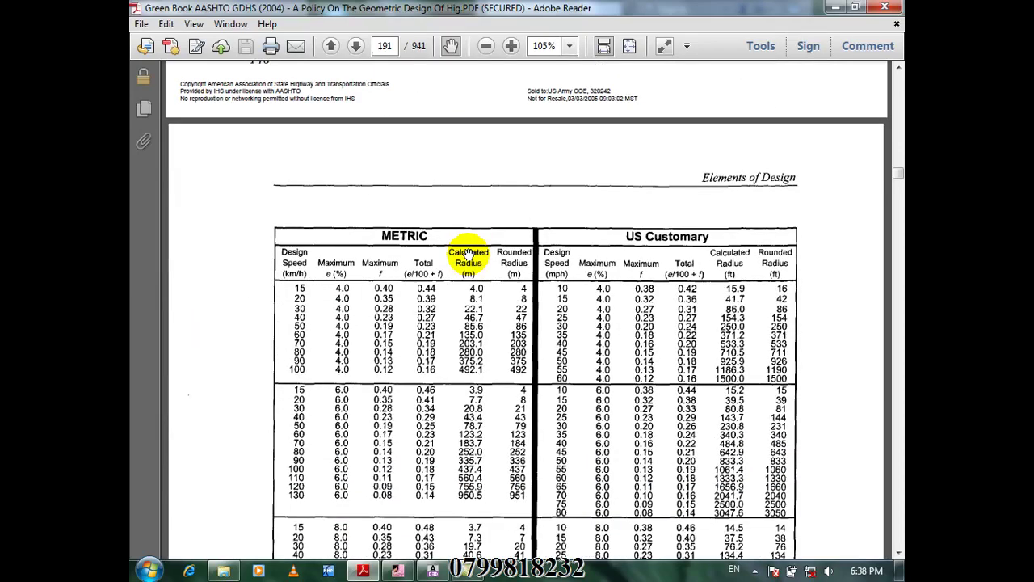
scroll(469, 255, down, 2)
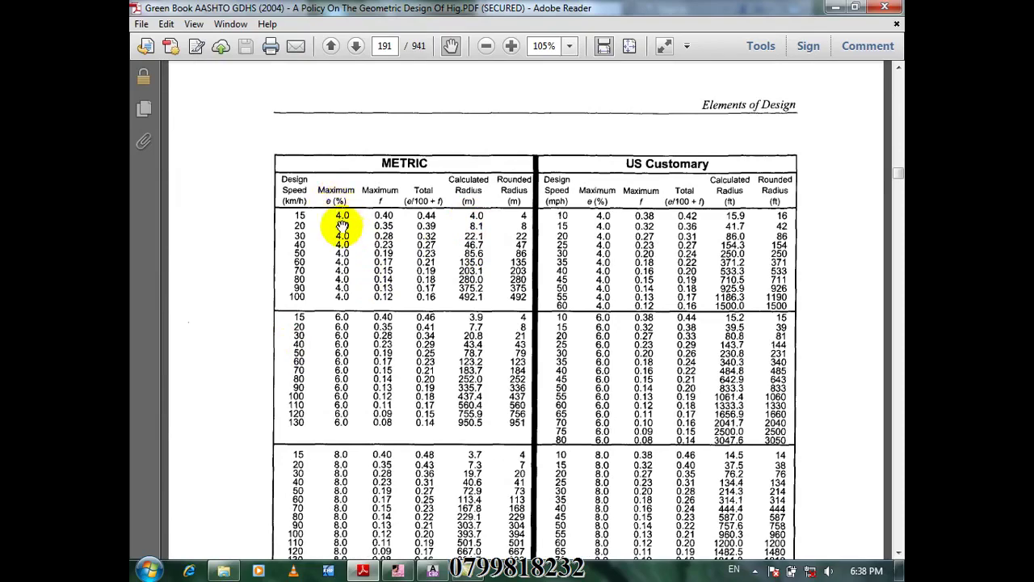
scroll(339, 271, down, 1)
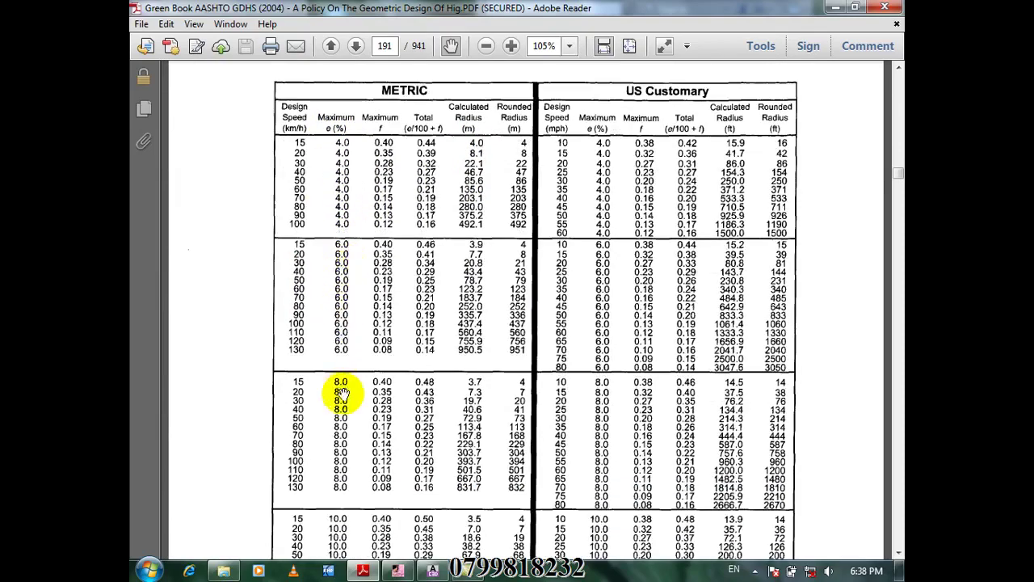
scroll(338, 388, down, 2)
scroll(340, 396, down, 3)
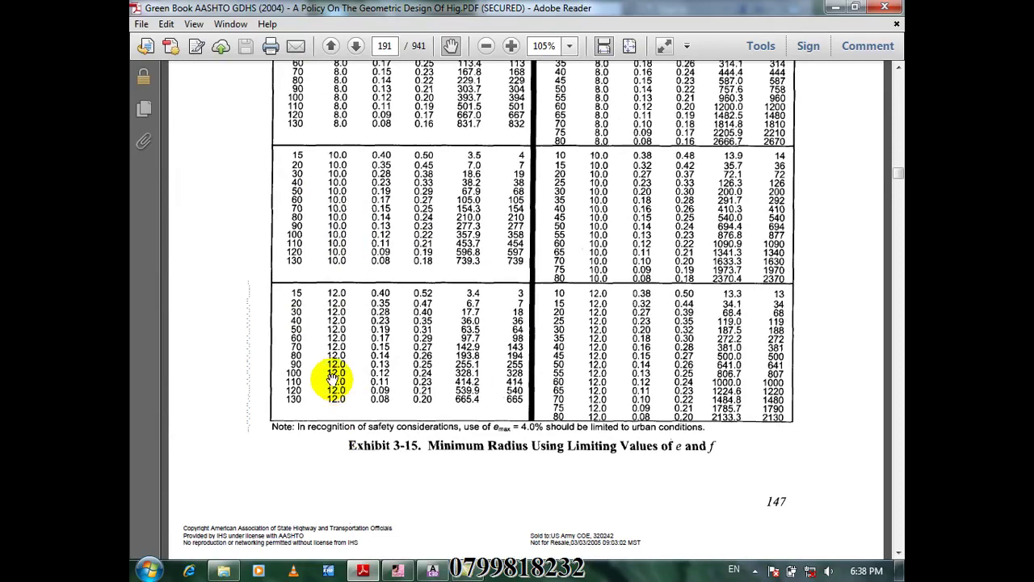
scroll(468, 368, up, 3)
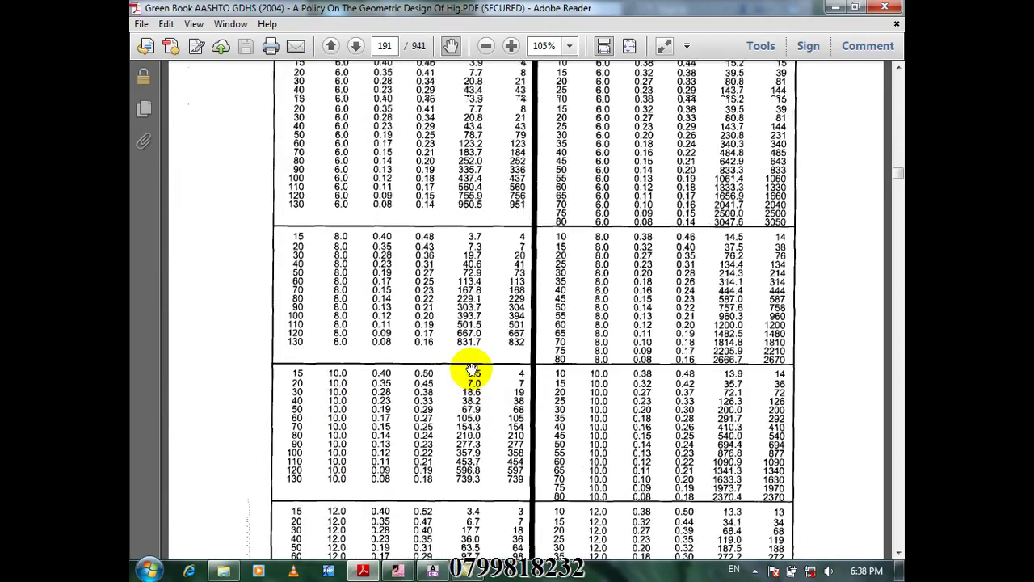
scroll(469, 368, up, 2)
scroll(469, 366, up, 2)
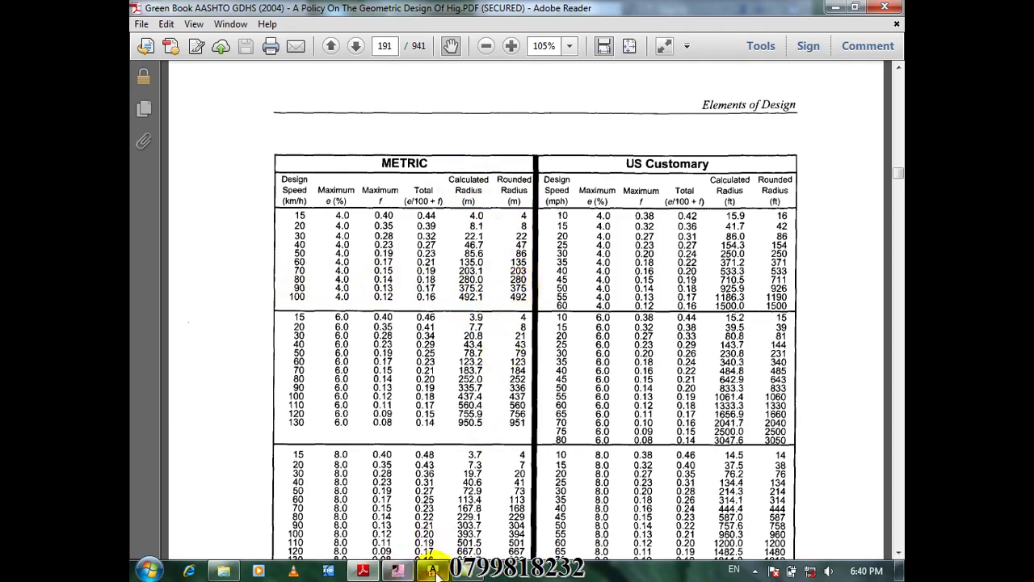
- Switch back to Civil 3D, set the default curve radius to 280 m and create the alignment
click(434, 571)
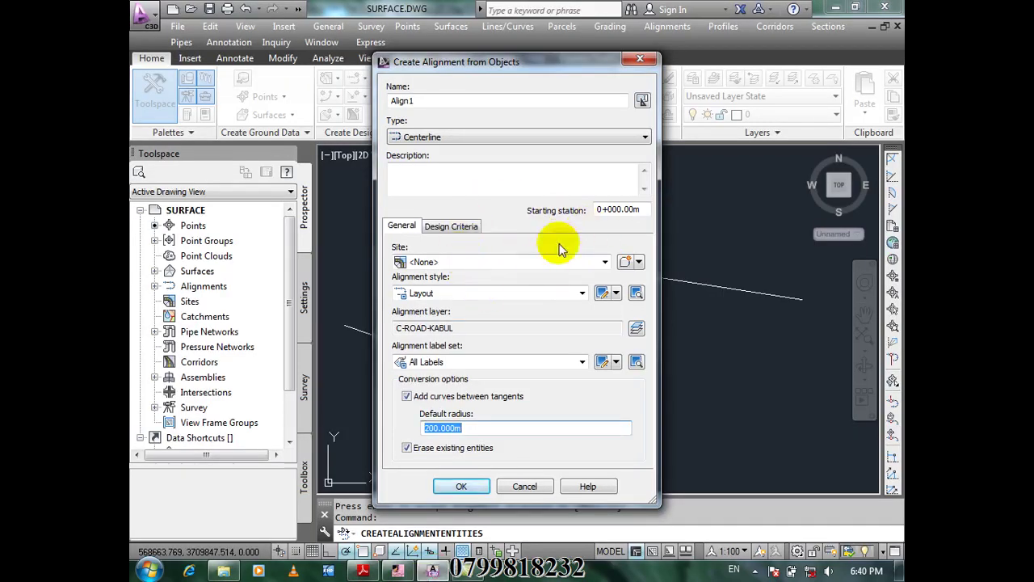
text(280)
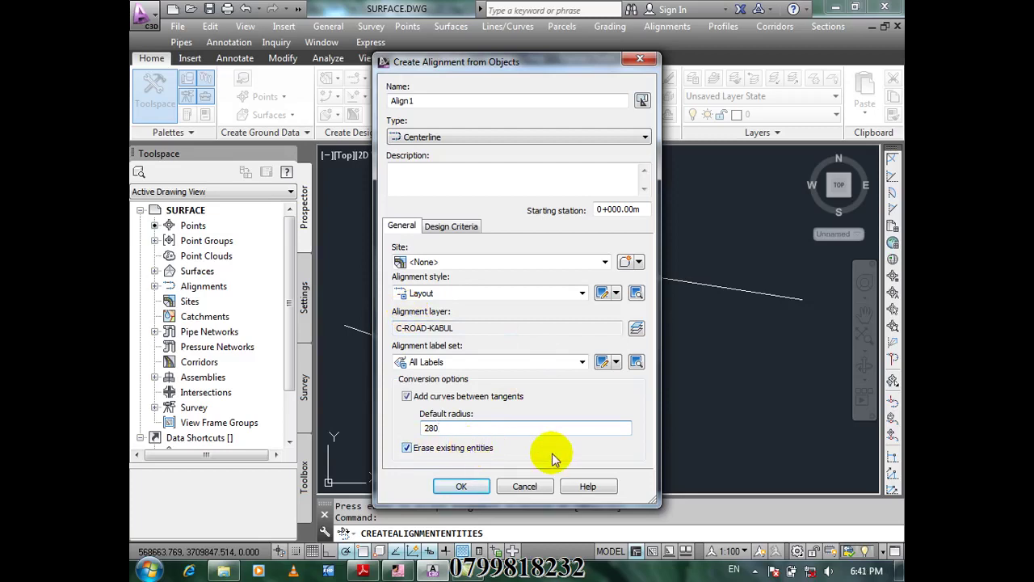
click(455, 487)
key(Return)
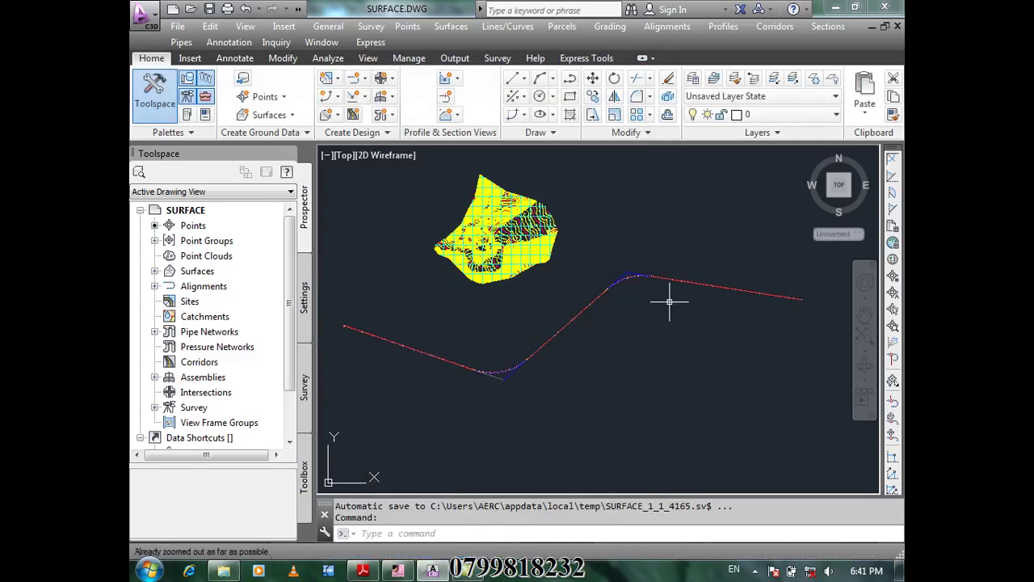
- Inspect the design speed and starting station labels at the beginning of the new alignment
scroll(331, 326, up, 5)
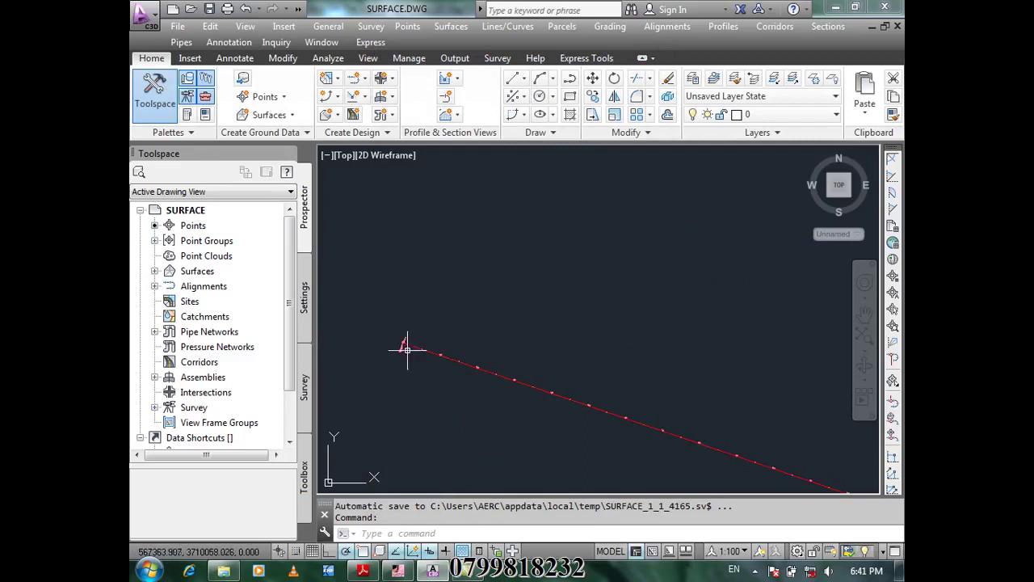
scroll(377, 331, up, 2)
scroll(504, 431, up, 4)
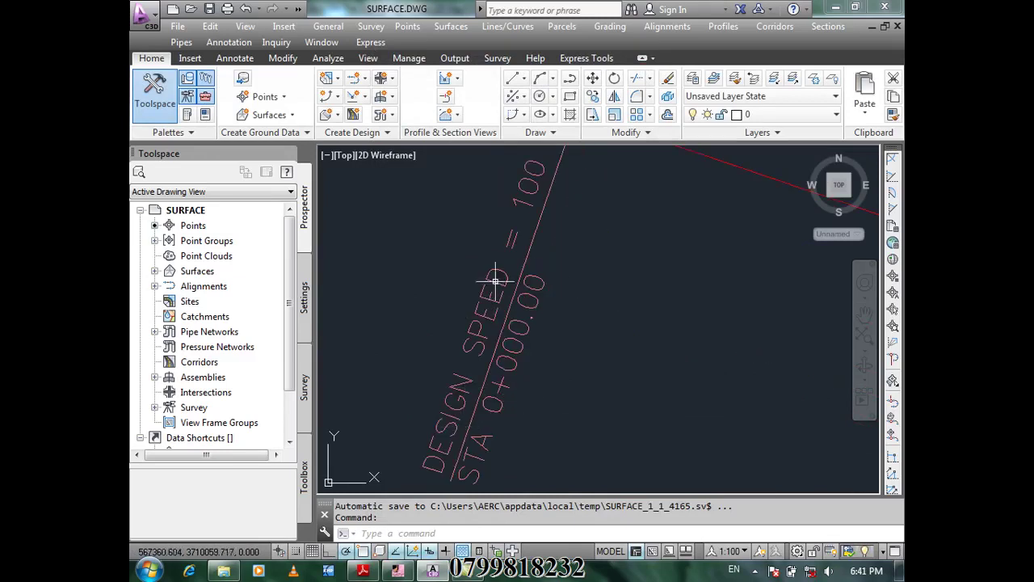
scroll(531, 210, down, 4)
scroll(556, 212, up, 4)
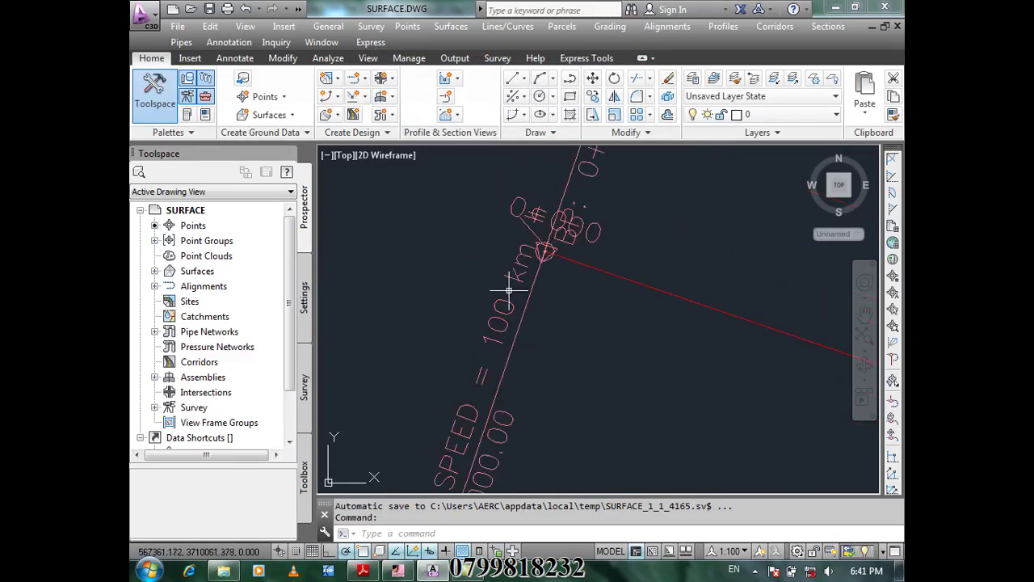
scroll(531, 234, up, 3)
scroll(493, 244, down, 5)
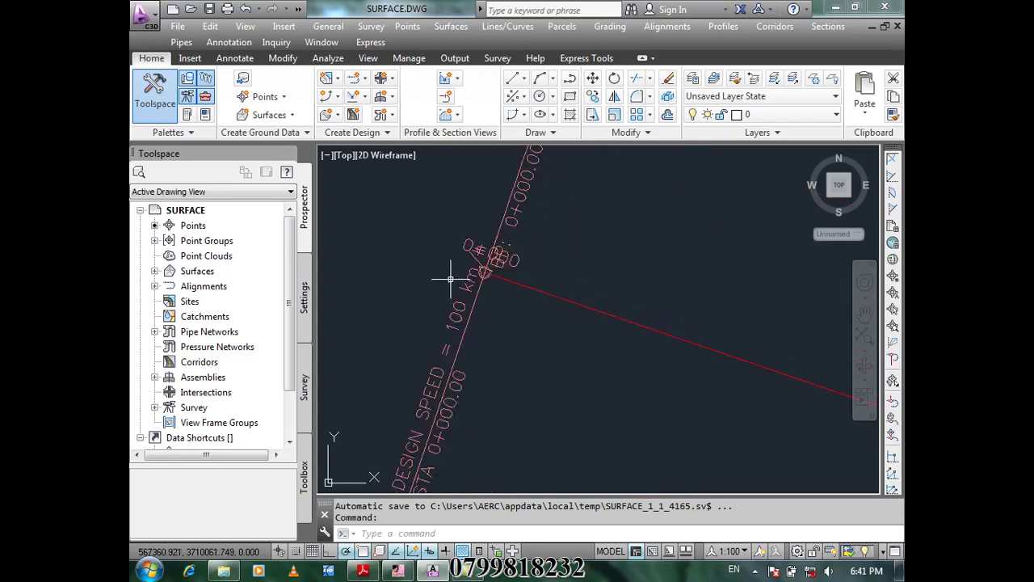
- Examine the major station labels and minor station ticks along the first tangent of the alignment
scroll(686, 266, up, 3)
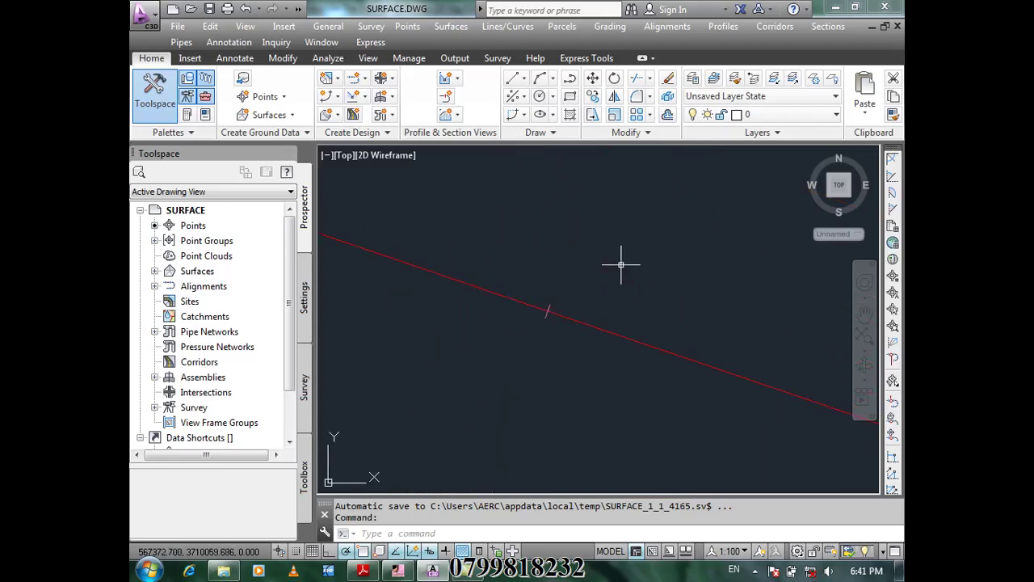
scroll(510, 267, down, 3)
scroll(536, 266, up, 5)
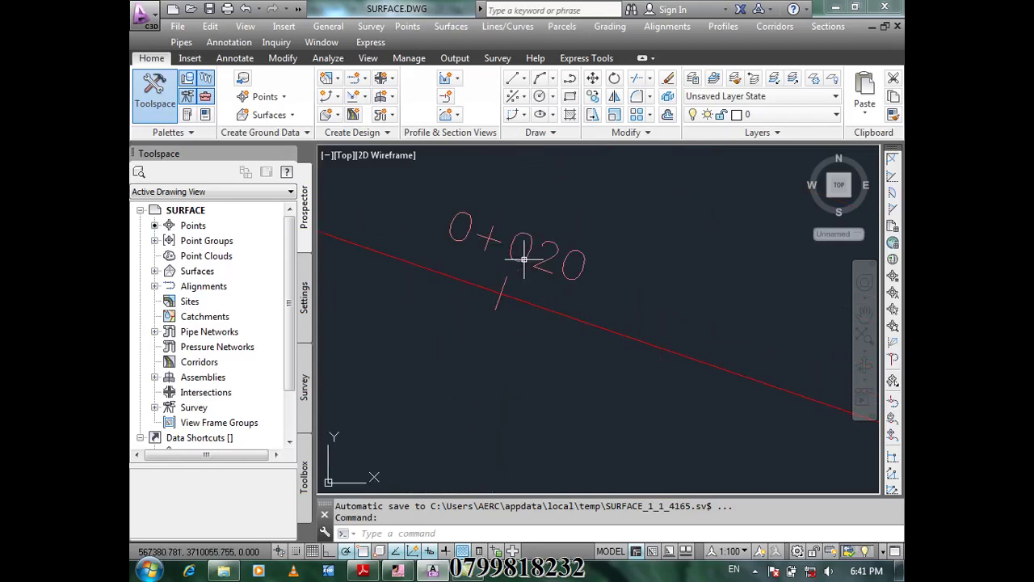
scroll(582, 291, down, 5)
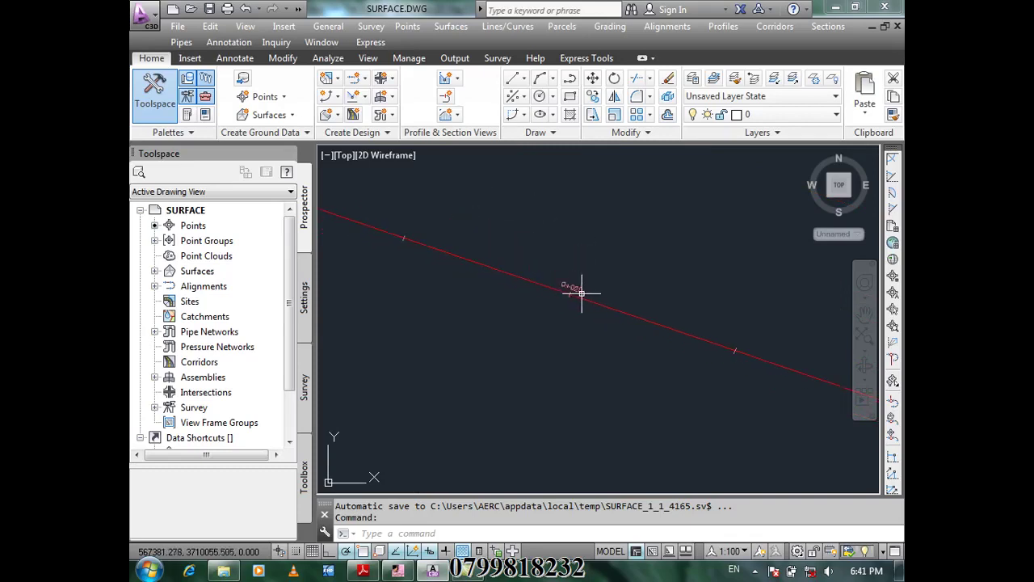
scroll(601, 253, down, 3)
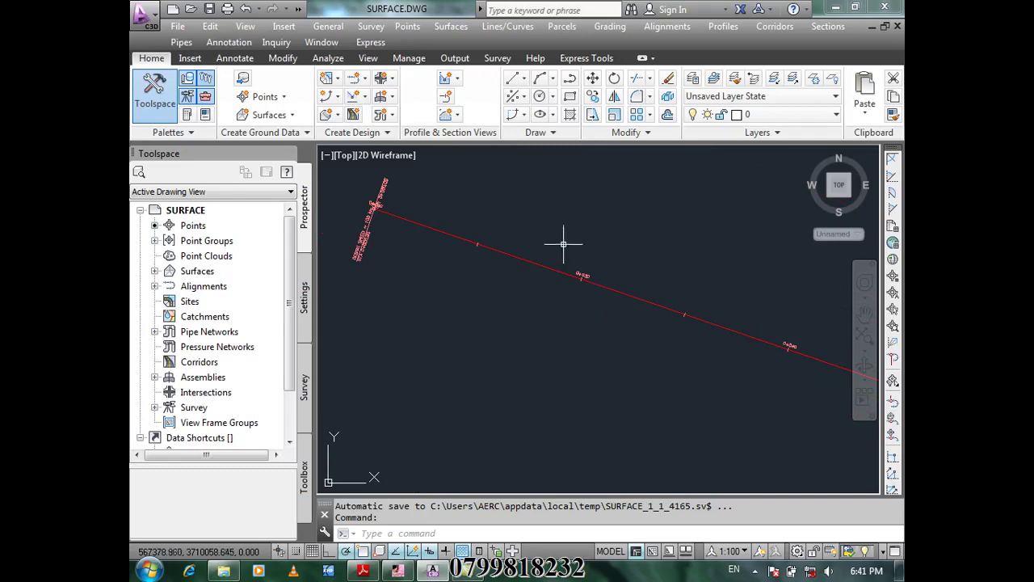
scroll(716, 323, up, 5)
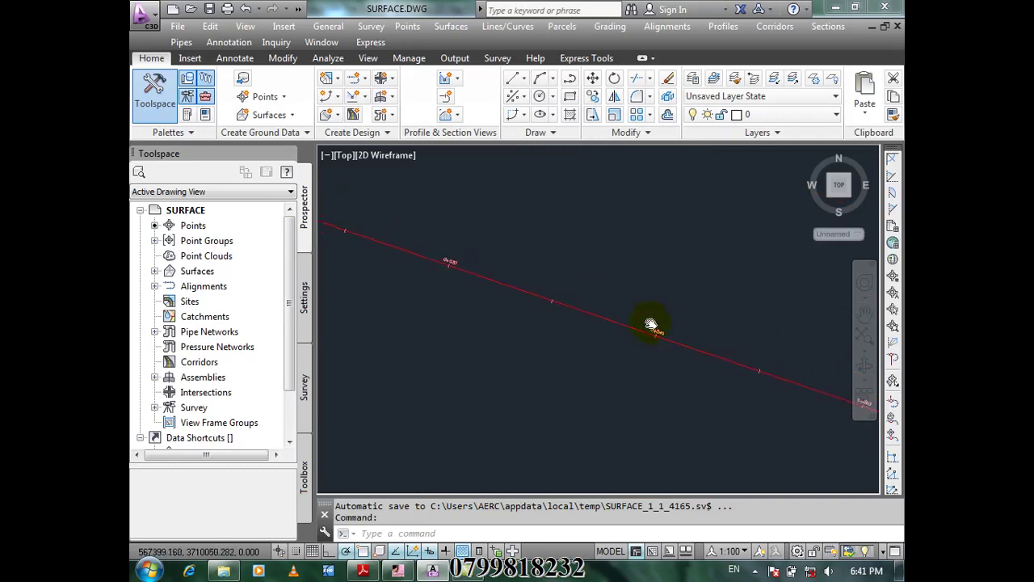
mouse_move(653, 327)
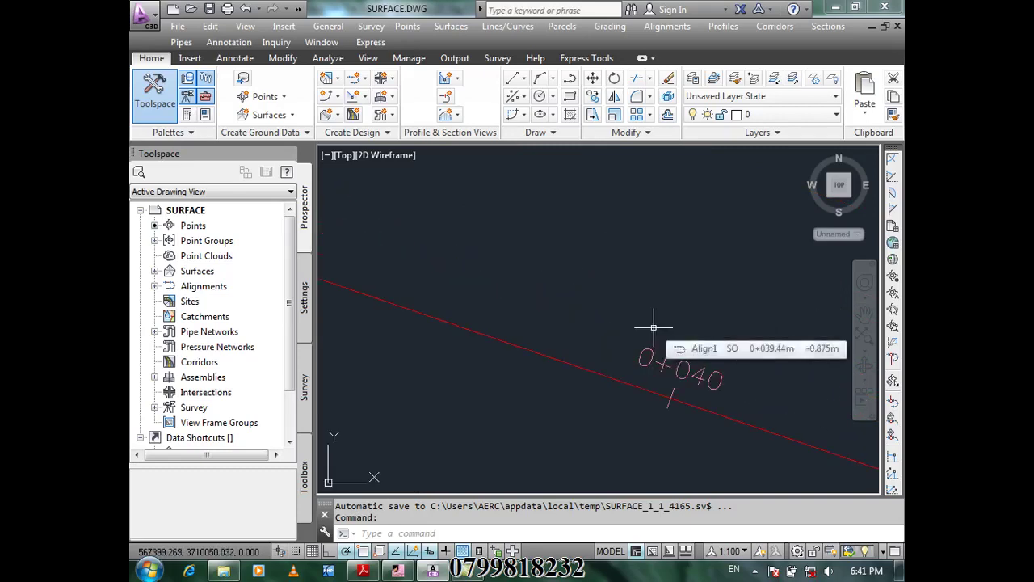
scroll(653, 327, down, 3)
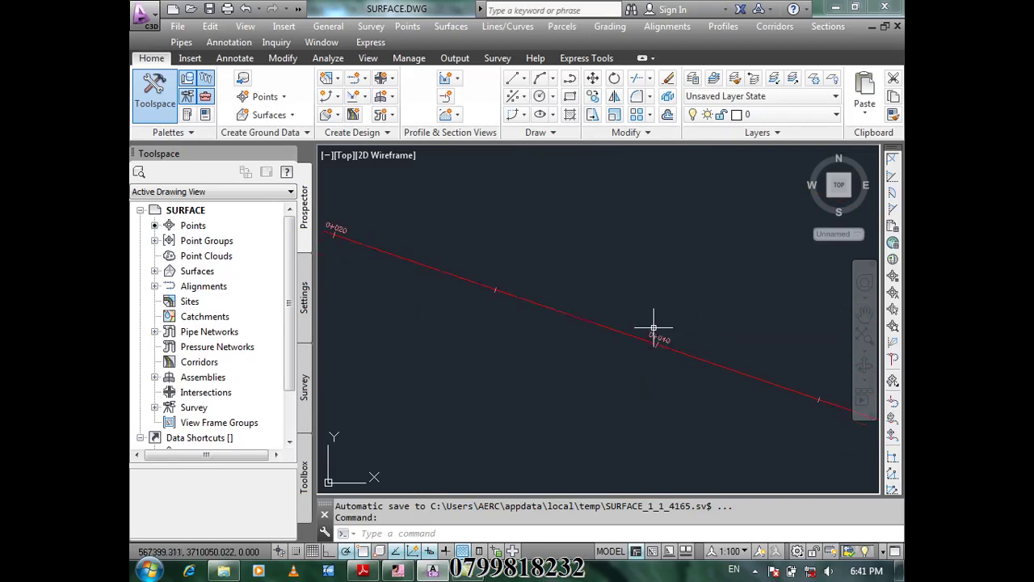
scroll(681, 363, down, 3)
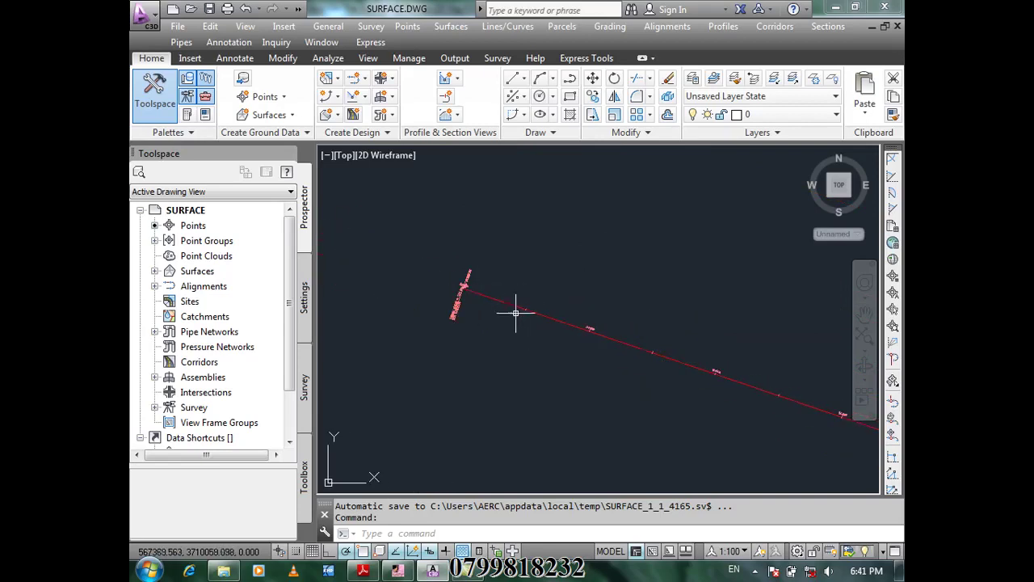
scroll(533, 291, up, 2)
scroll(555, 282, up, 2)
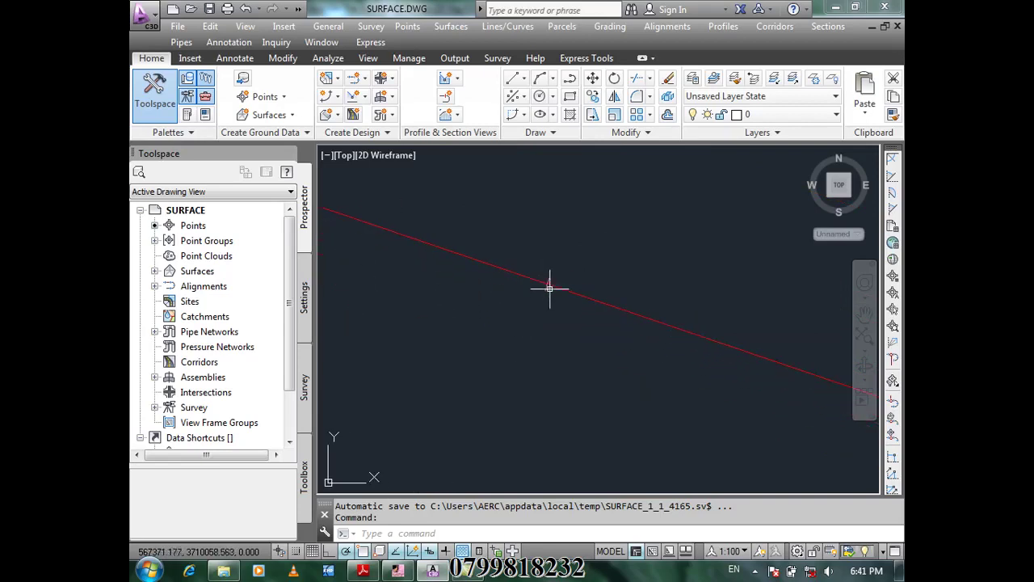
- Follow the station labels along the first tangent and examine the PC label where the first curve begins
scroll(549, 289, down, 2)
middle_drag(577, 293, 549, 299)
scroll(550, 299, up, 2)
middle_drag(668, 341, 668, 296)
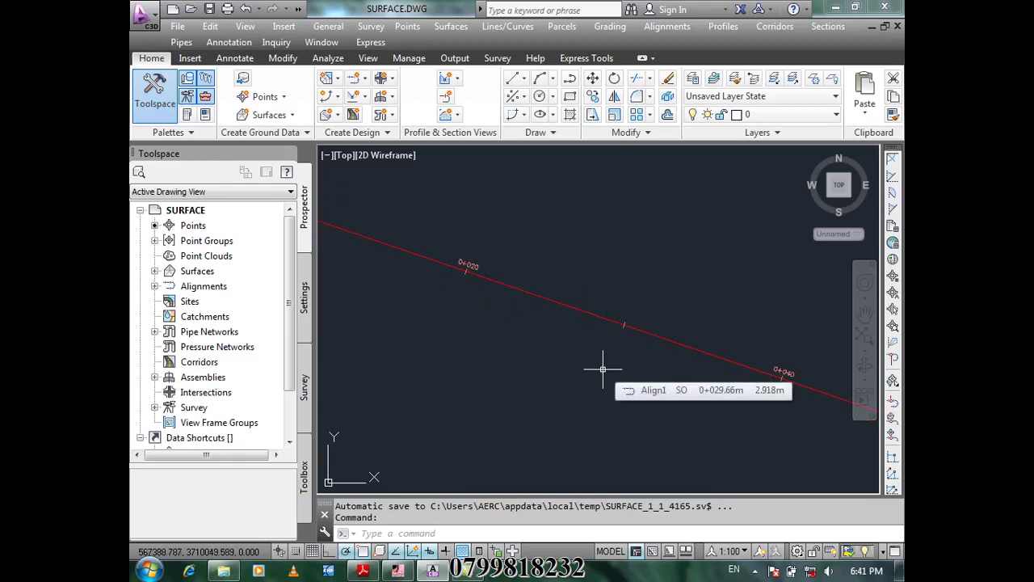
scroll(506, 331, down, 2)
scroll(448, 283, up, 2)
scroll(414, 283, down, 2)
scroll(485, 309, up, 1)
scroll(635, 353, up, 1)
scroll(554, 346, down, 2)
scroll(676, 365, down, 1)
scroll(768, 415, up, 1)
scroll(642, 323, up, 1)
scroll(686, 334, up, 4)
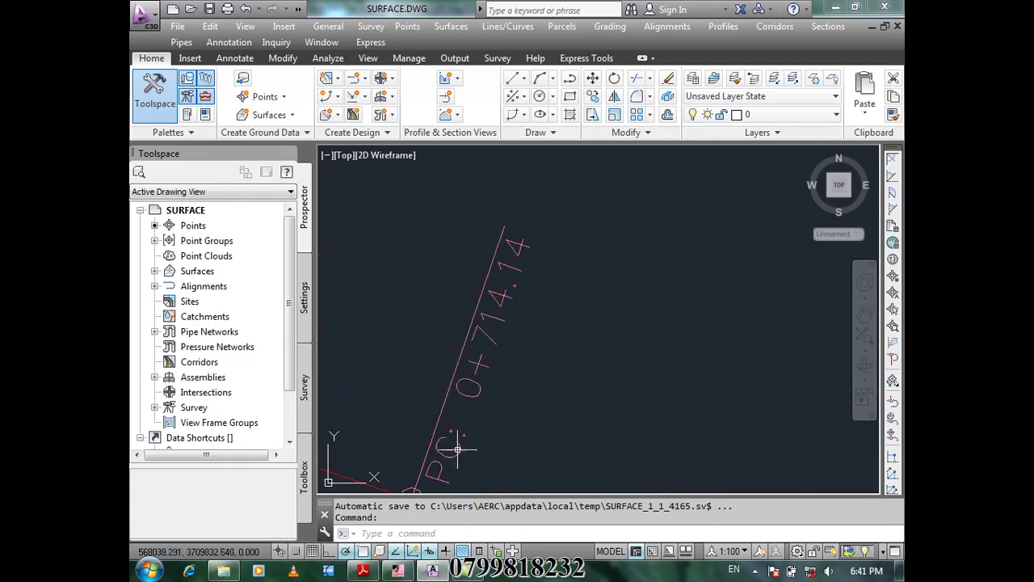
scroll(616, 342, down, 3)
mouse_move(616, 342)
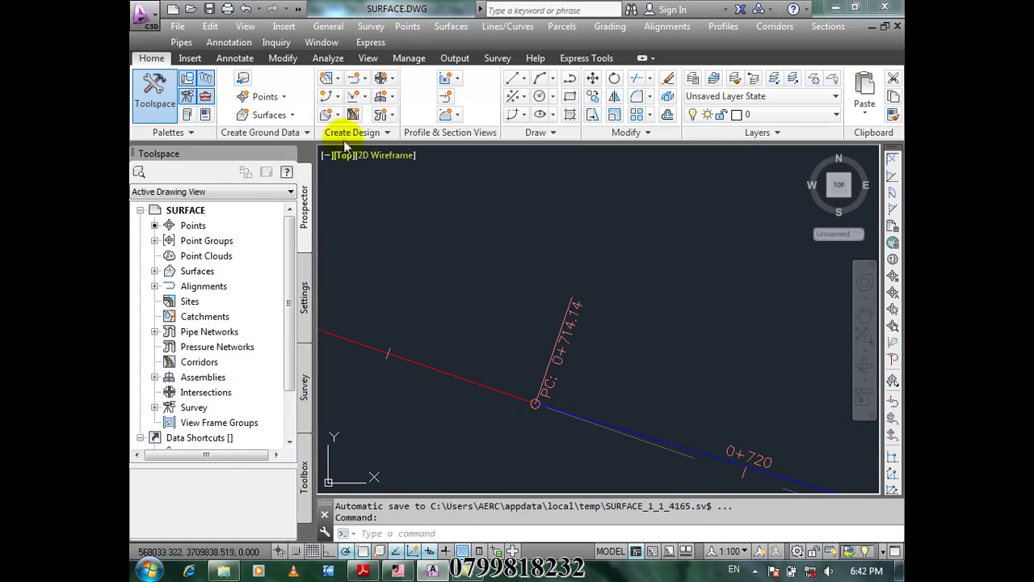
- Review the Alignment Geometry Point Text abbreviations in the drawing settings
click(145, 16)
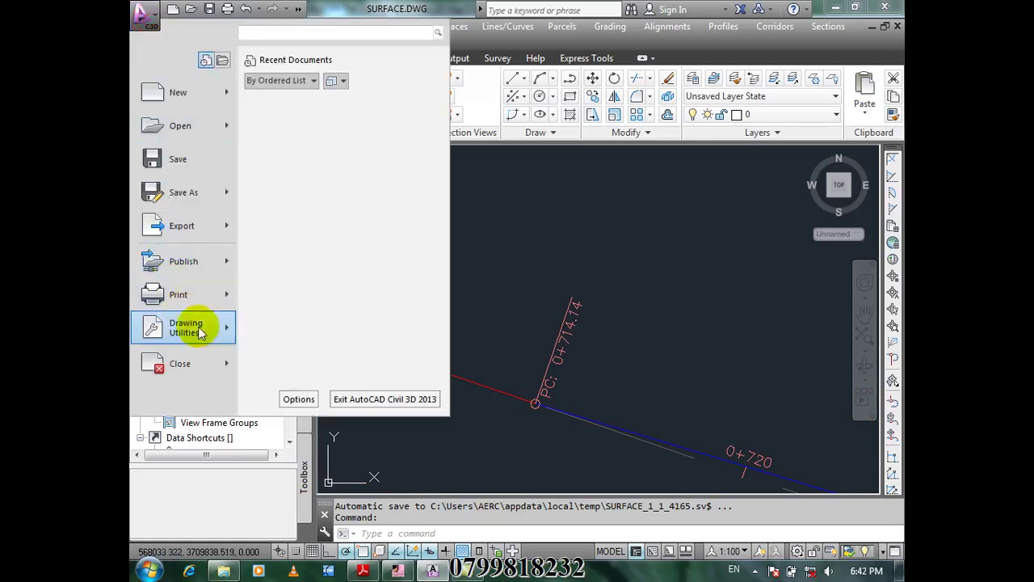
mouse_move(203, 327)
click(391, 149)
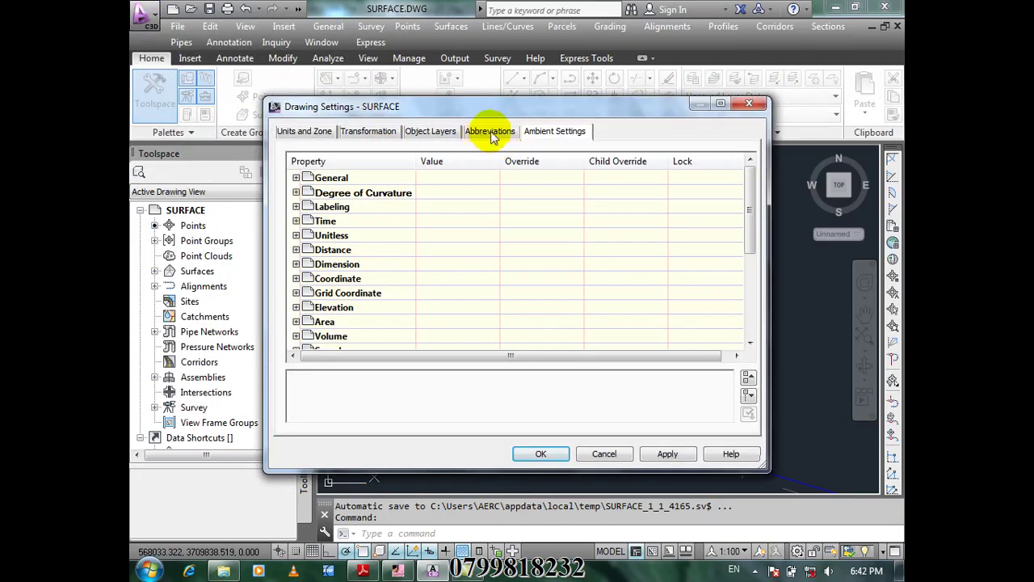
click(497, 133)
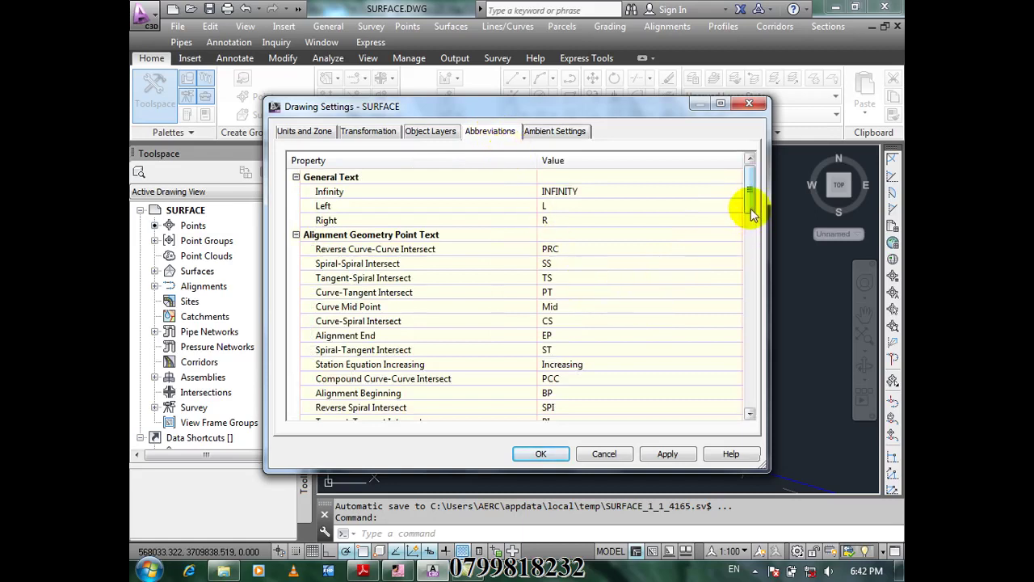
drag(751, 205, 749, 224)
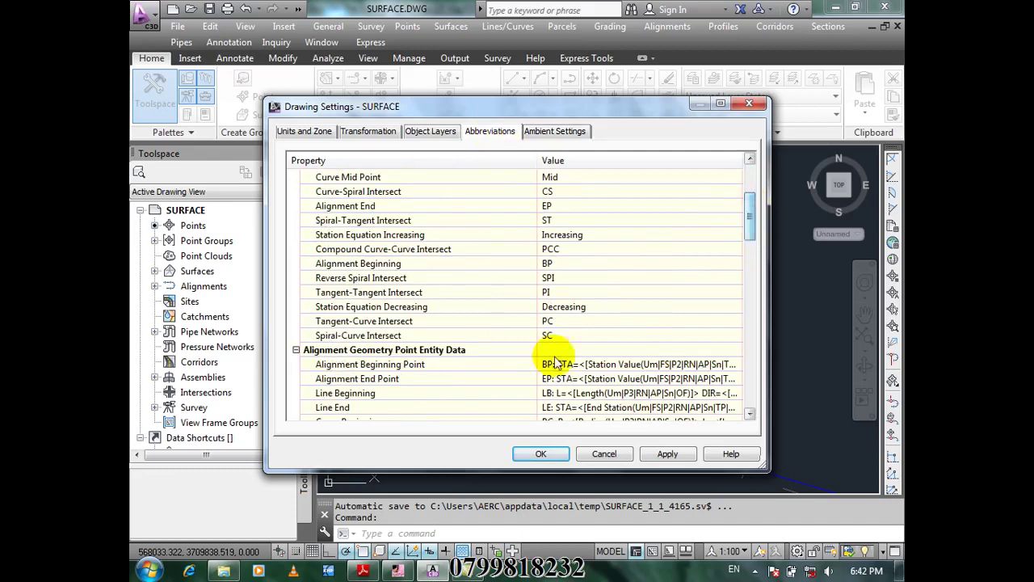
scroll(319, 319, up, 3)
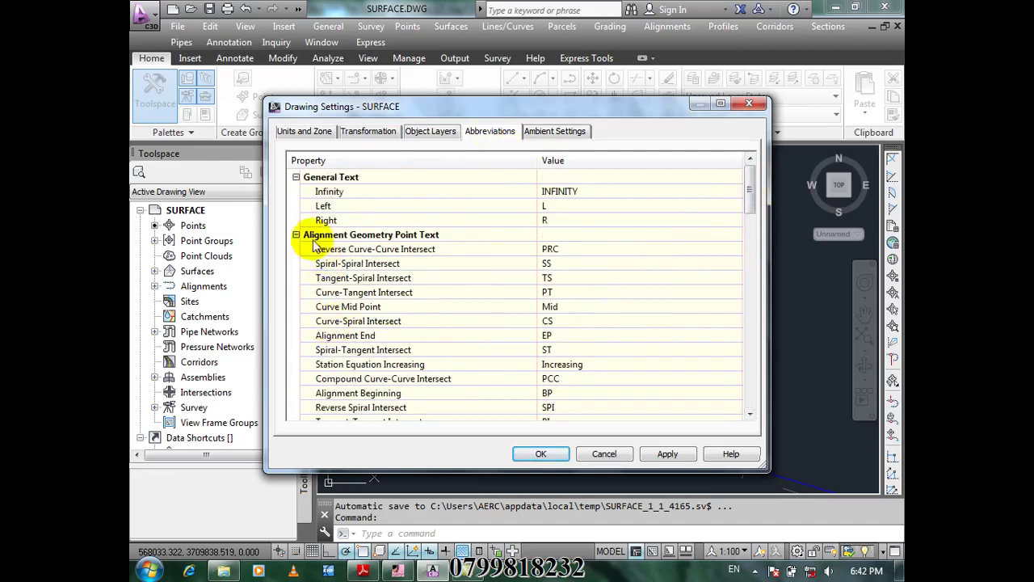
scroll(356, 251, down, 2)
scroll(372, 267, up, 2)
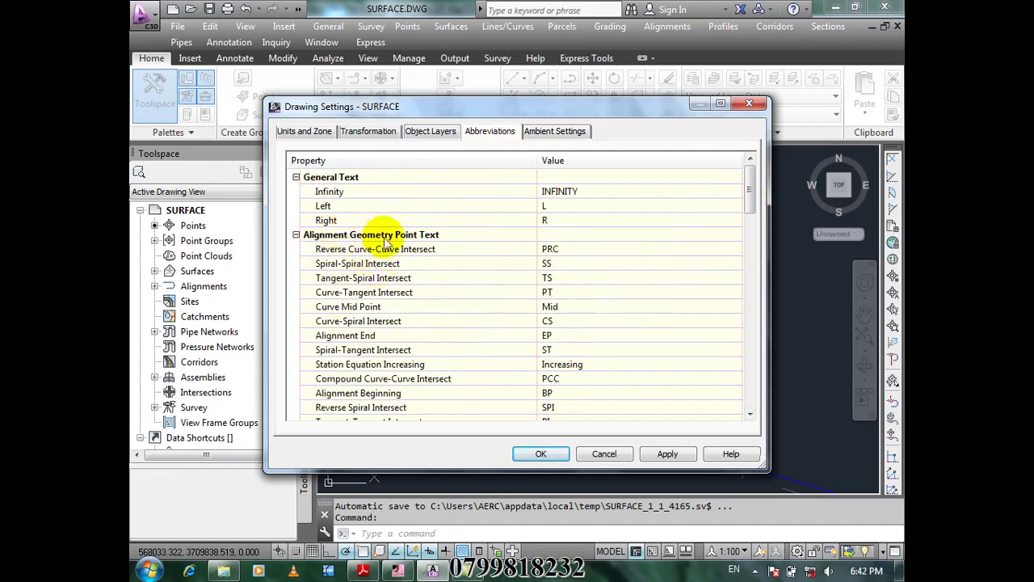
scroll(420, 247, down, 2)
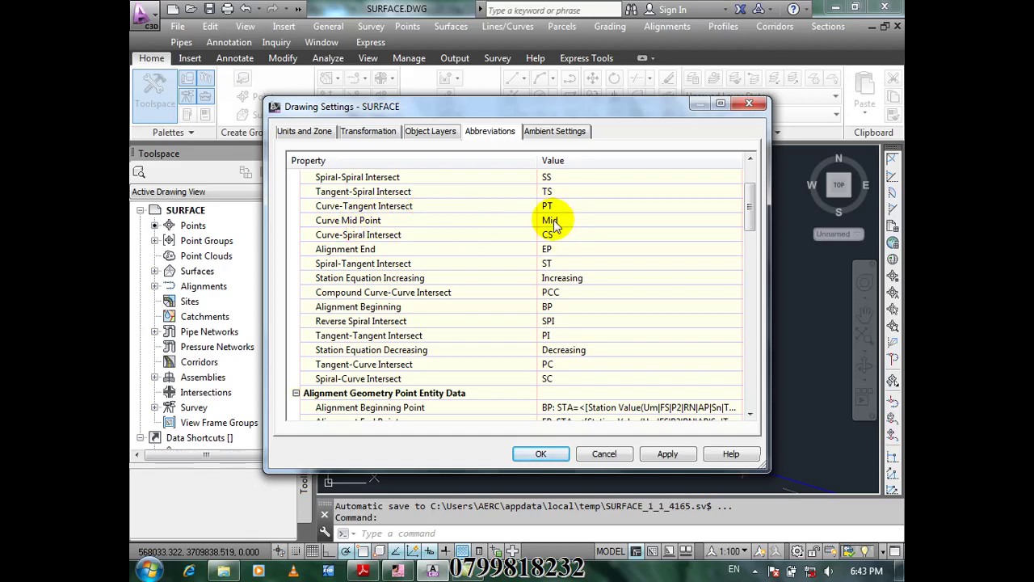
click(543, 453)
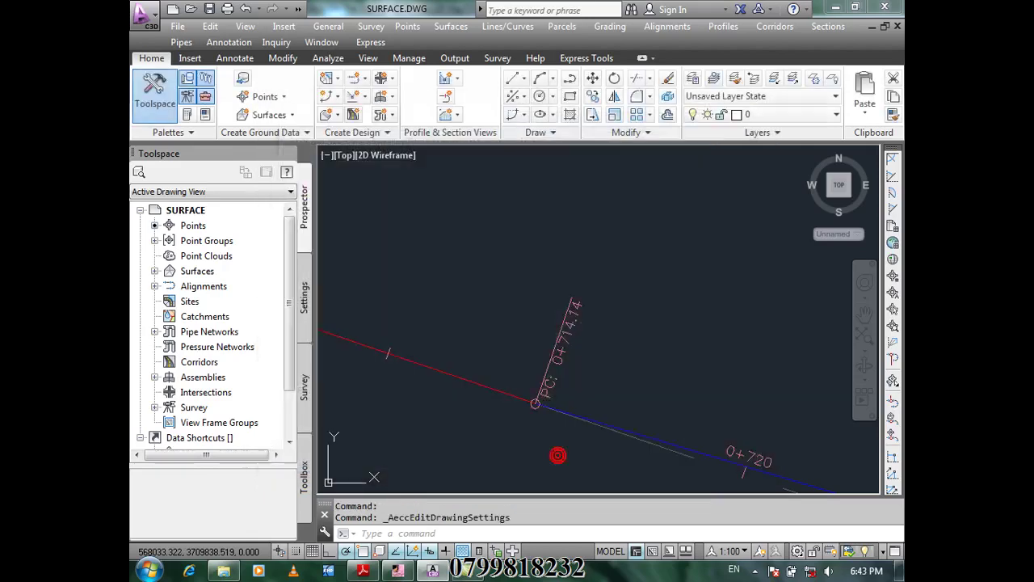
- Examine the PC label at the start of the first curve and the geometry point label along that curve
scroll(550, 374, down, 1)
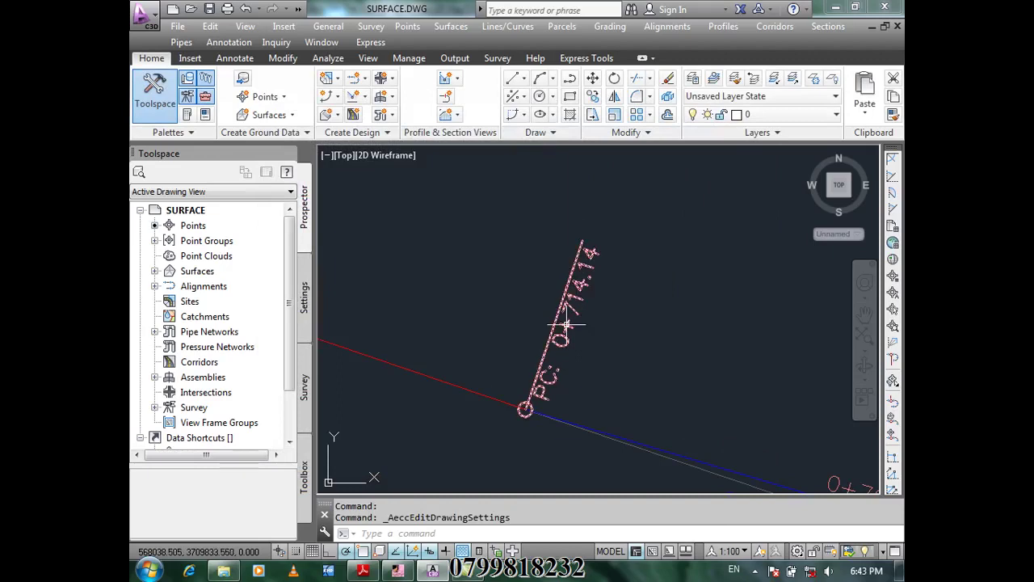
mouse_move(602, 290)
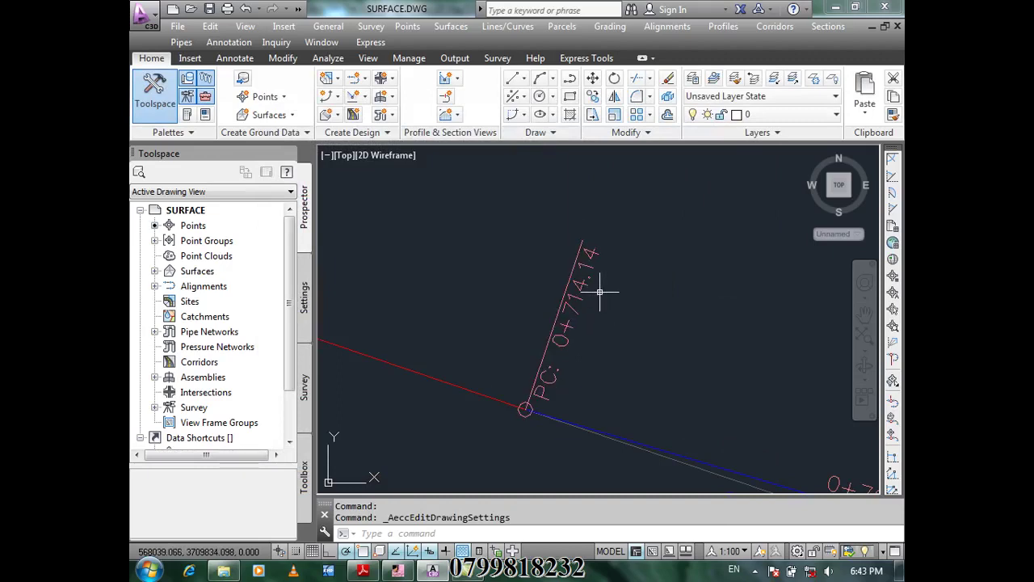
scroll(487, 280, down, 5)
mouse_move(496, 291)
middle_down()
mouse_move(460, 288)
mouse_move(667, 335)
middle_up()
middle_drag(544, 293, 619, 335)
scroll(711, 348, up, 6)
middle_drag(692, 376, 657, 286)
scroll(607, 420, down, 5)
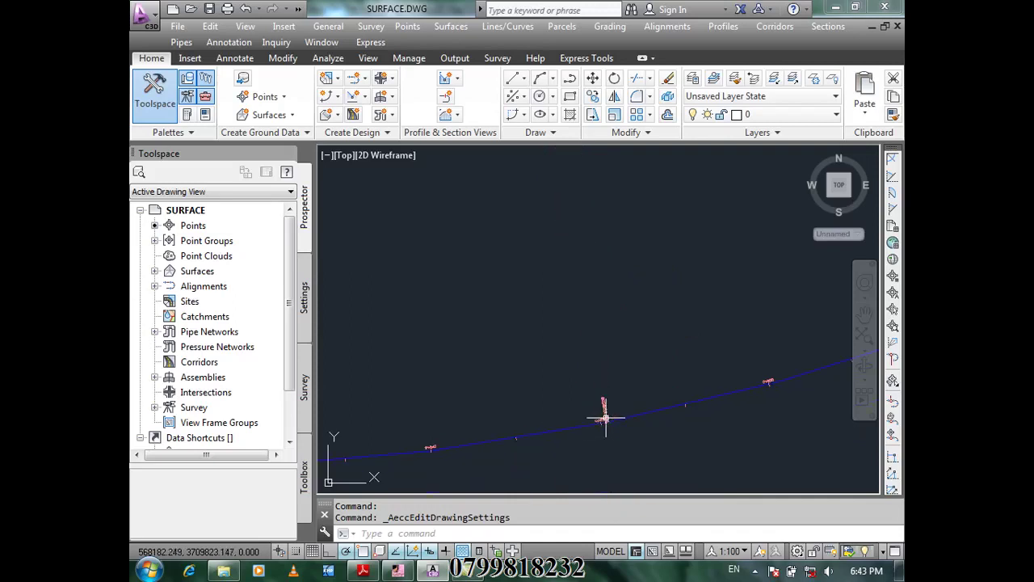
scroll(533, 375, up, 5)
scroll(529, 303, down, 5)
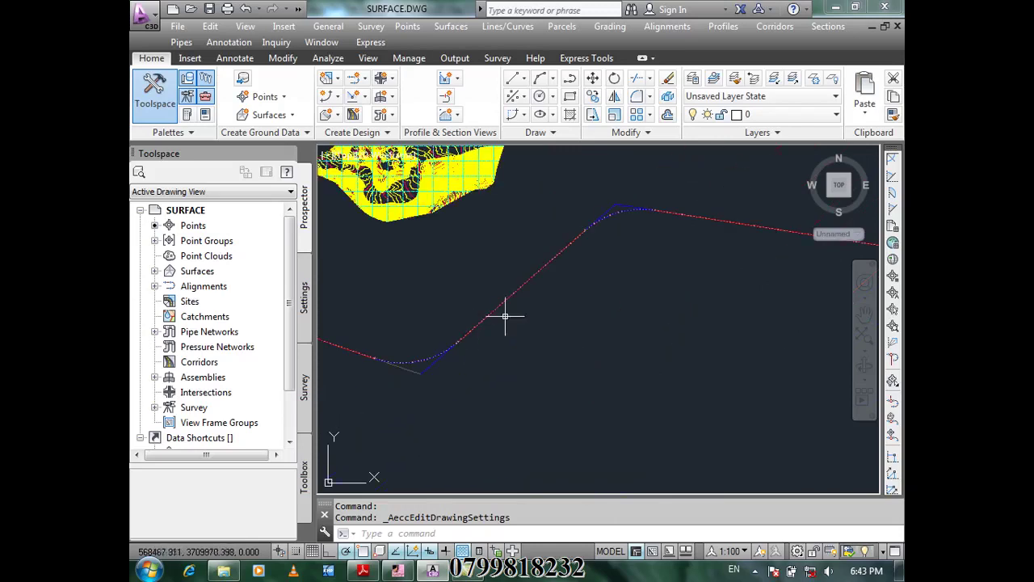
- Examine the end point label at the far end of the alignment
scroll(601, 324, up, 5)
scroll(512, 363, up, 5)
middle_drag(512, 305, 622, 353)
click(544, 408)
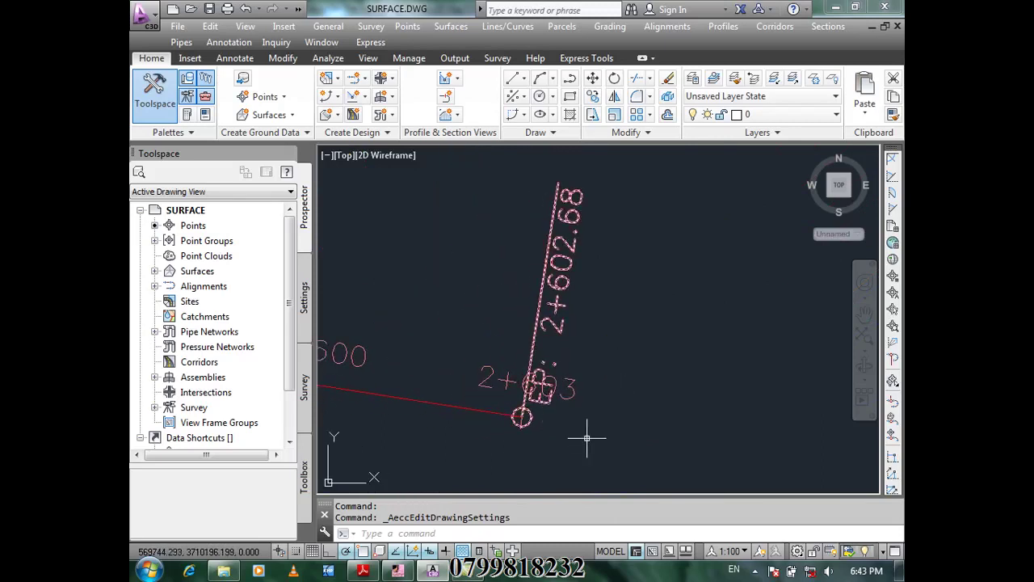
key(Escape)
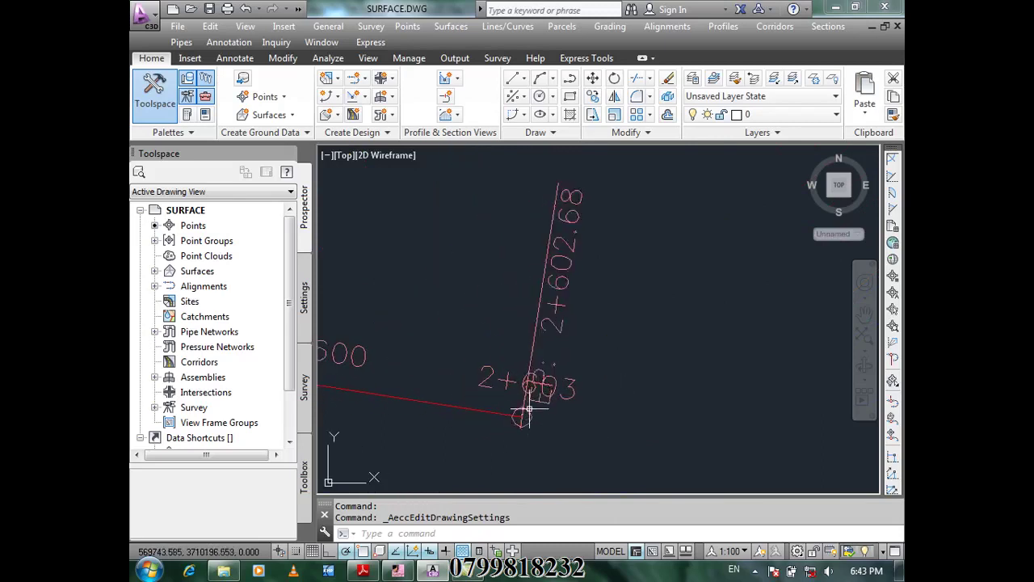
- Inspect the beginning point label and the overlapping labels at the start of the alignment
scroll(643, 335, down, 10)
mouse_move(649, 335)
middle_down()
mouse_move(496, 312)
mouse_move(483, 360)
middle_up()
scroll(473, 293, up, 8)
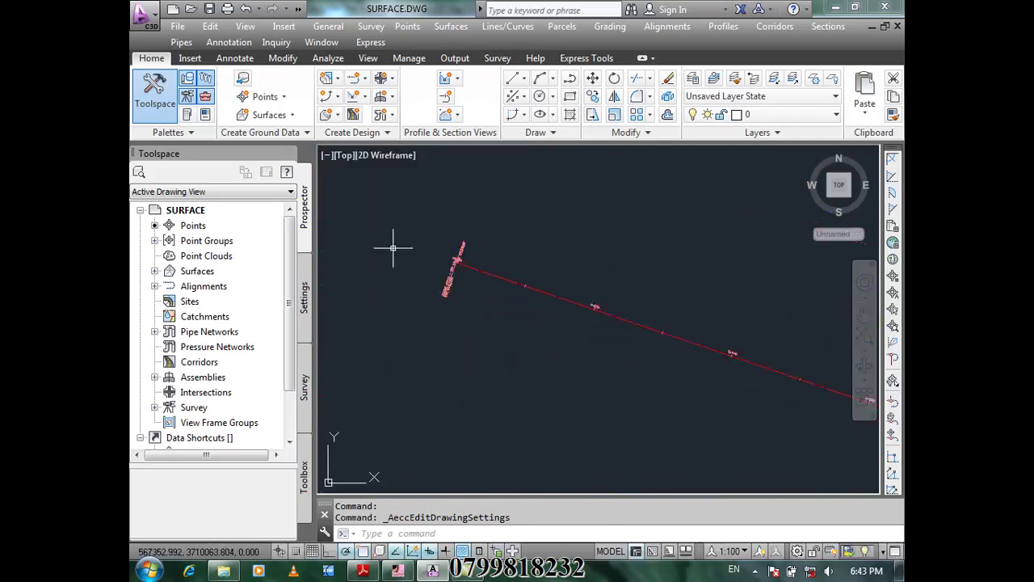
middle_drag(647, 353, 565, 349)
scroll(669, 312, up, 5)
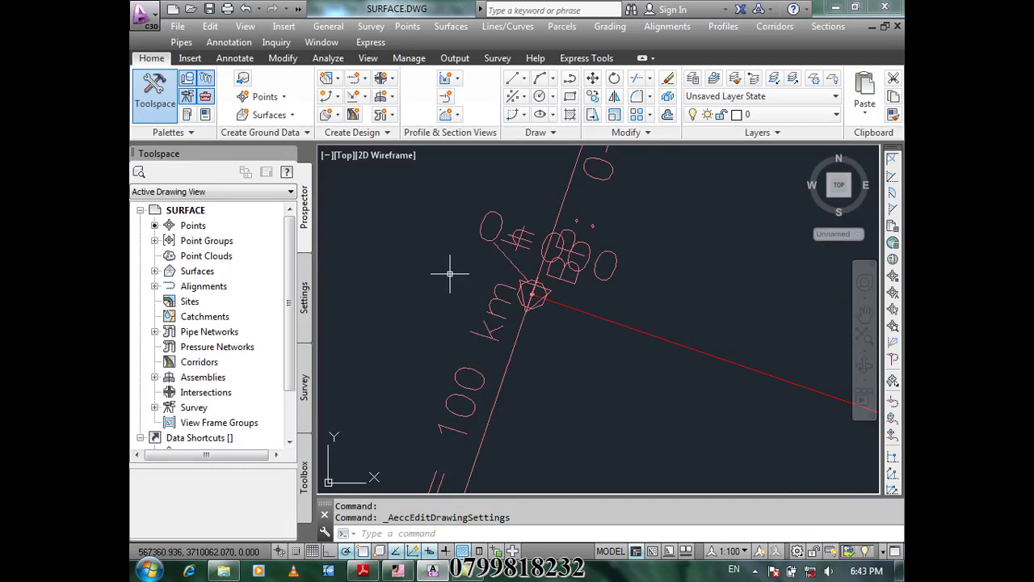
- Follow the alignment from its start to its last station and compare the end point label with the station labels
scroll(450, 274, down, 4)
scroll(450, 274, down, 3)
middle_drag(653, 324, 434, 296)
mouse_move(691, 337)
middle_down()
mouse_move(500, 286)
mouse_move(508, 253)
mouse_move(433, 330)
mouse_move(444, 298)
mouse_move(479, 344)
mouse_move(560, 330)
mouse_move(593, 279)
mouse_move(673, 371)
mouse_move(445, 328)
middle_up()
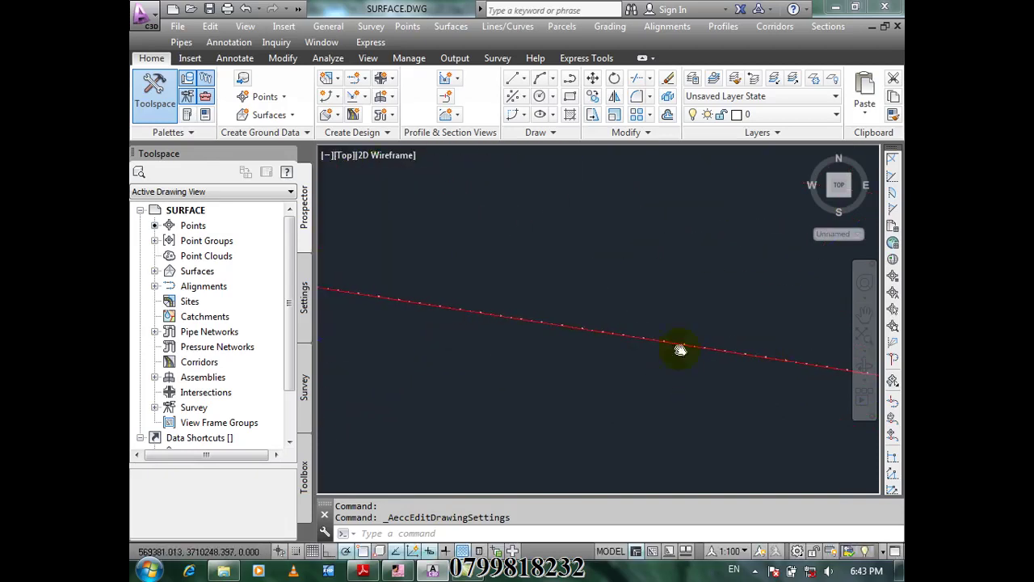
middle_drag(751, 351, 602, 327)
scroll(569, 388, up, 3)
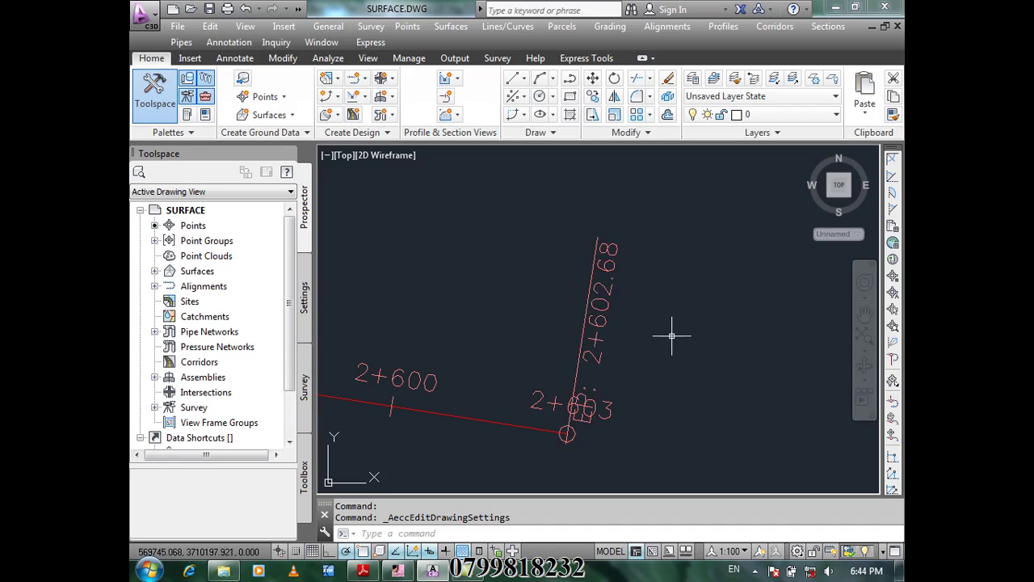
- Undo the creation of the alignment so that only the original polyline remains
scroll(665, 286, down, 5)
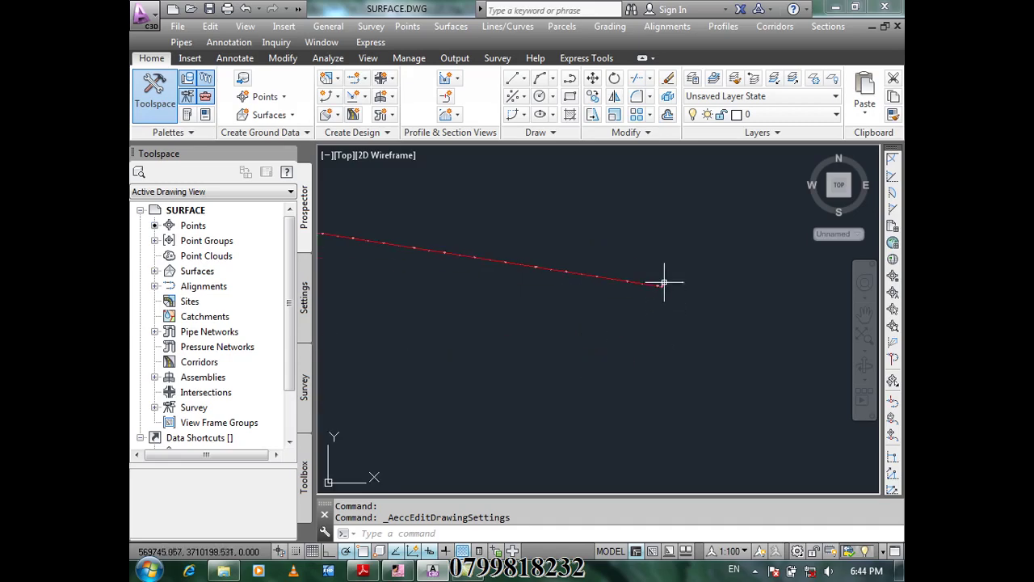
scroll(695, 283, down, 3)
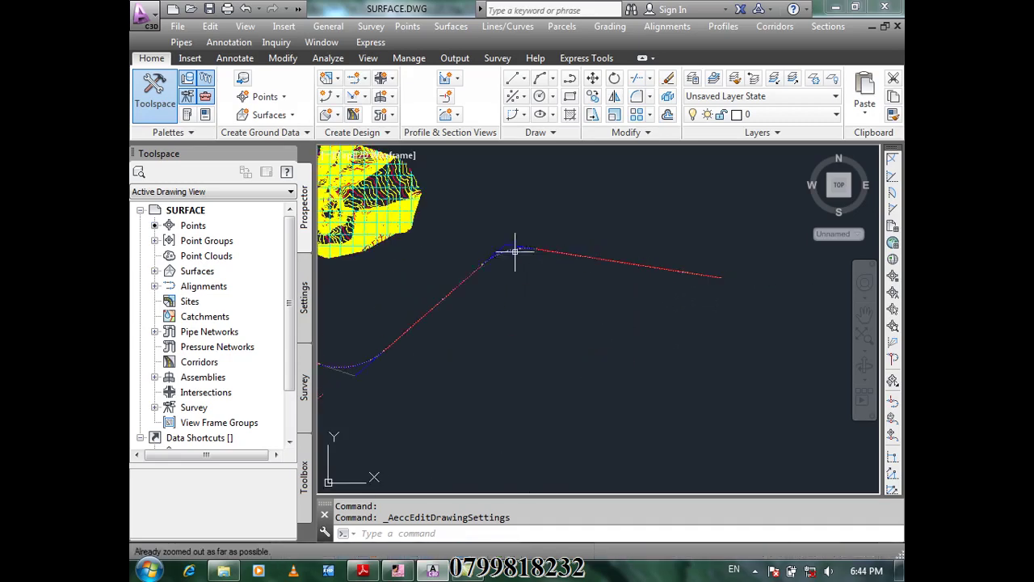
middle_drag(461, 279, 663, 266)
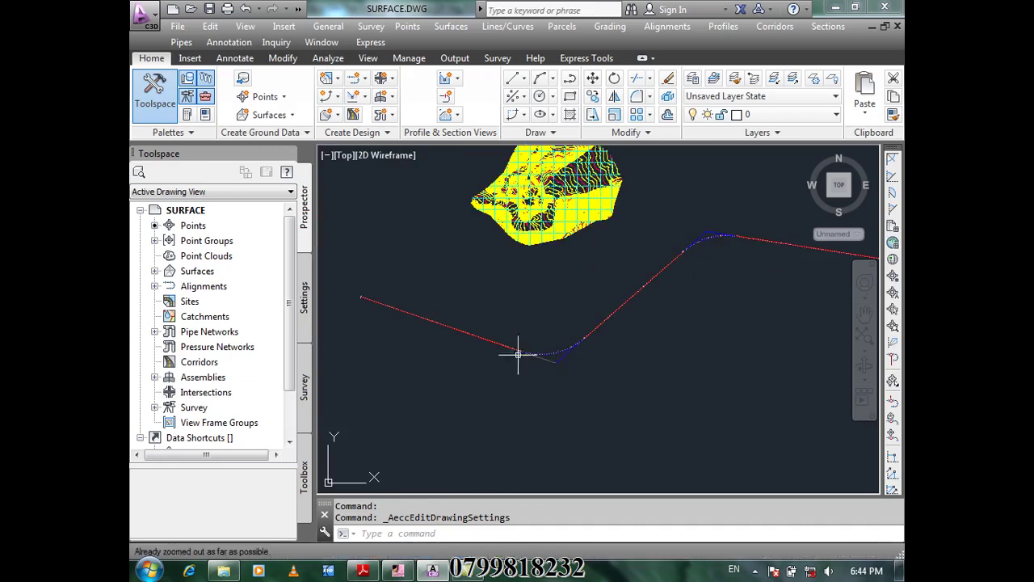
scroll(570, 365, down, 2)
key(ctrl+z)
key(ctrl+z)
key(ctrl+z)
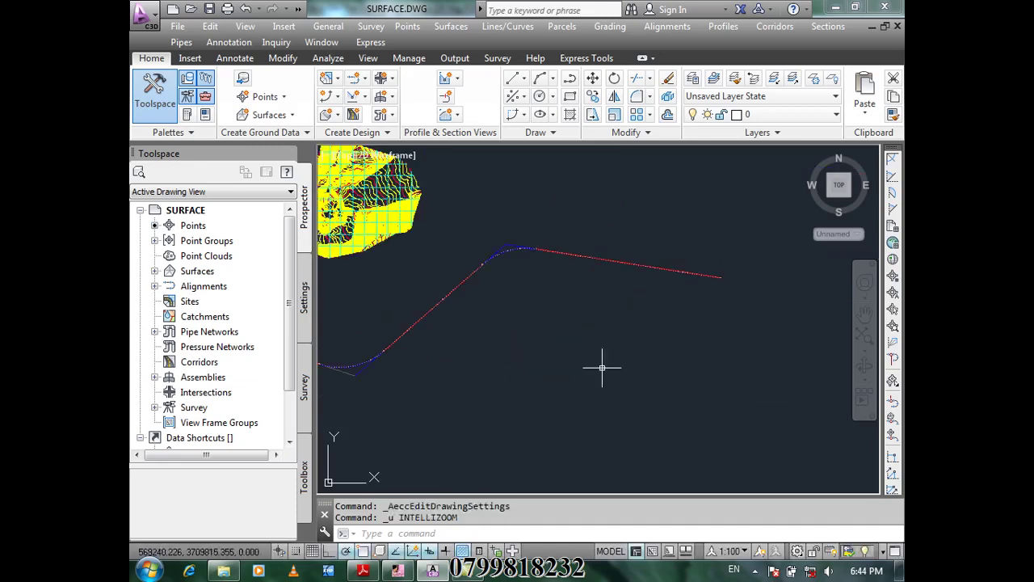
key(ctrl+z)
key(ctrl+z)
key(ctrl+z)
key(ctrl+z)
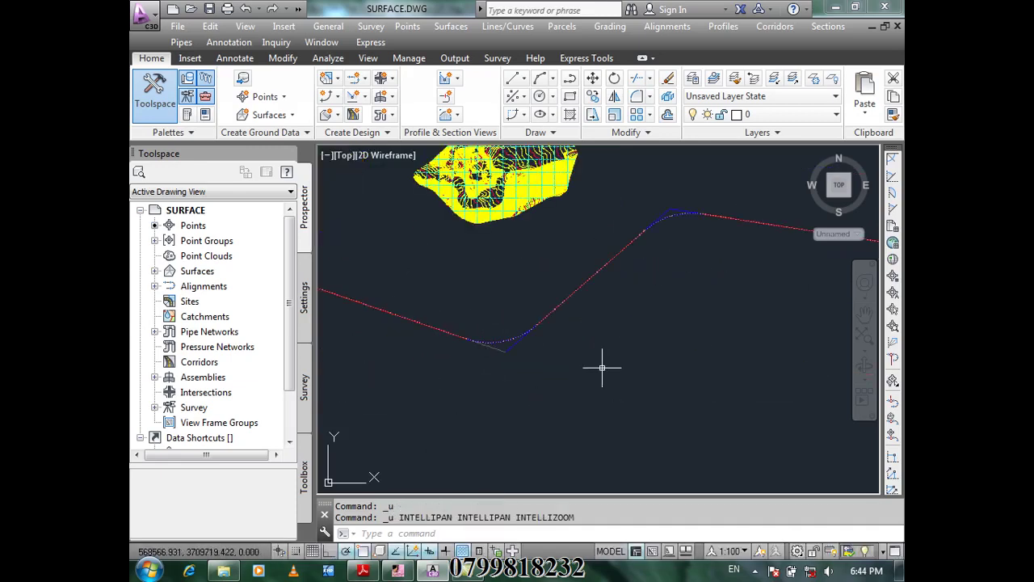
key(ctrl+z)
key(ctrl+z)
key(ctrl+z)
key(ctrl+z)
key(ctrl+z)
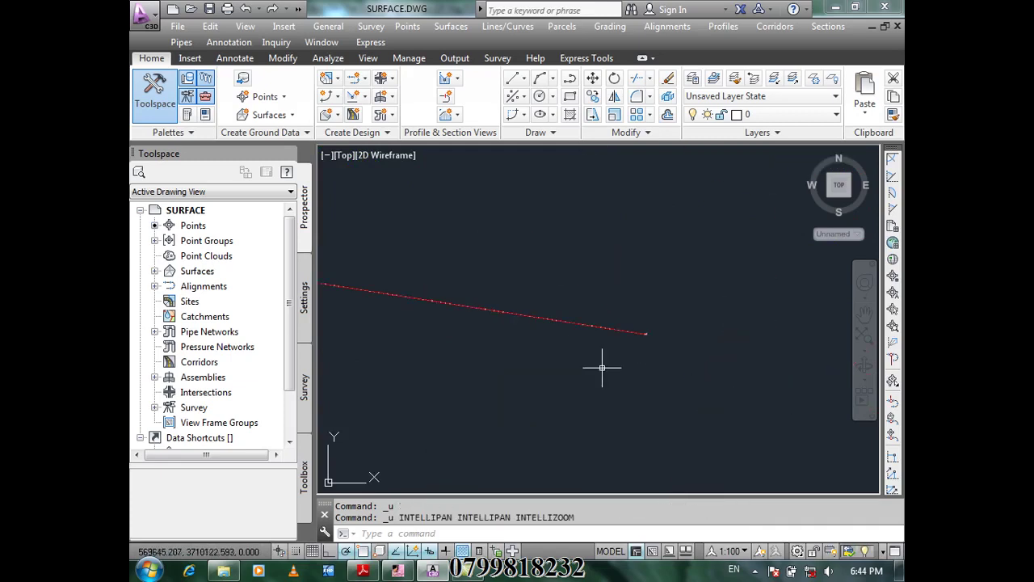
key(ctrl+z)
key(ctrl+z)
key(ctrl+z)
key(ctrl+z)
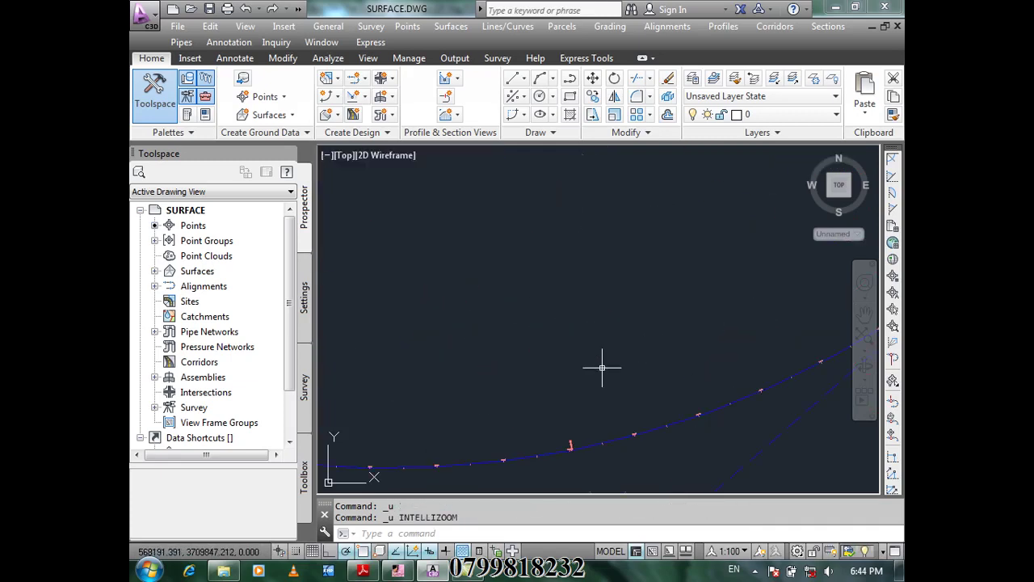
key(ctrl+z)
key(ctrl+z)
key(ctrl+z)
key(ctrl+z)
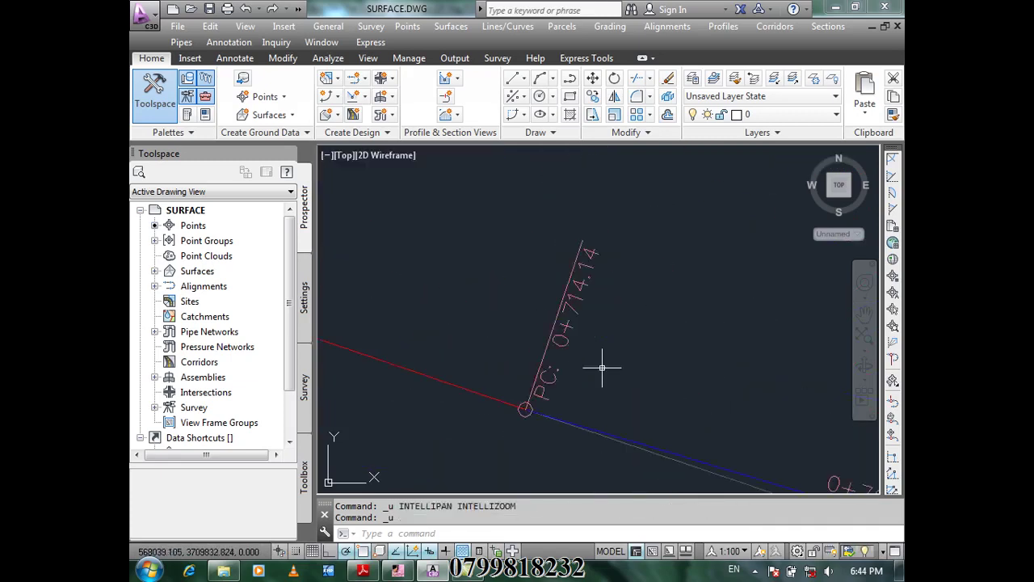
key(ctrl+z)
key(ctrl+z)
key(ctrl+z)
key(ctrl+z)
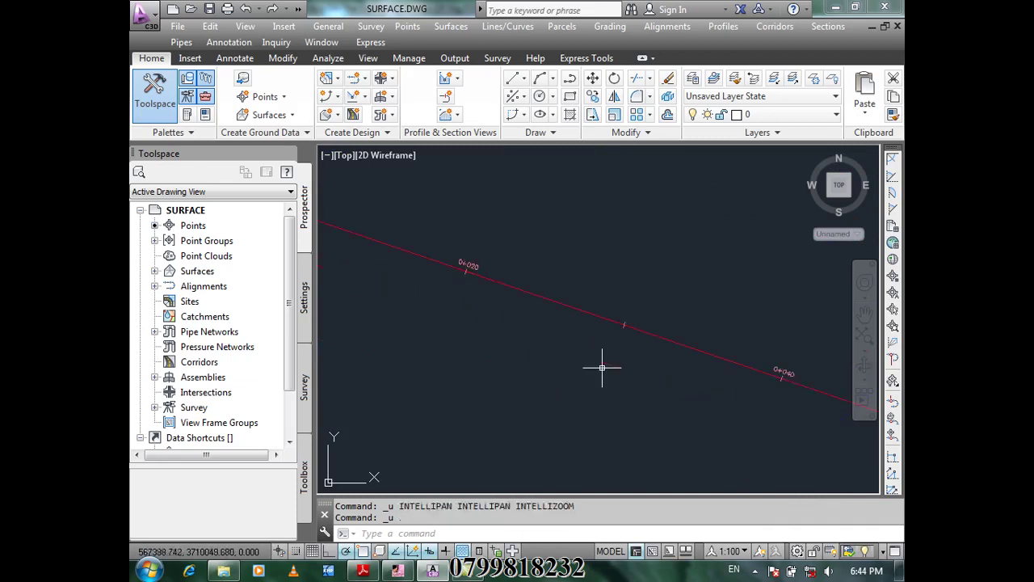
key(ctrl+z)
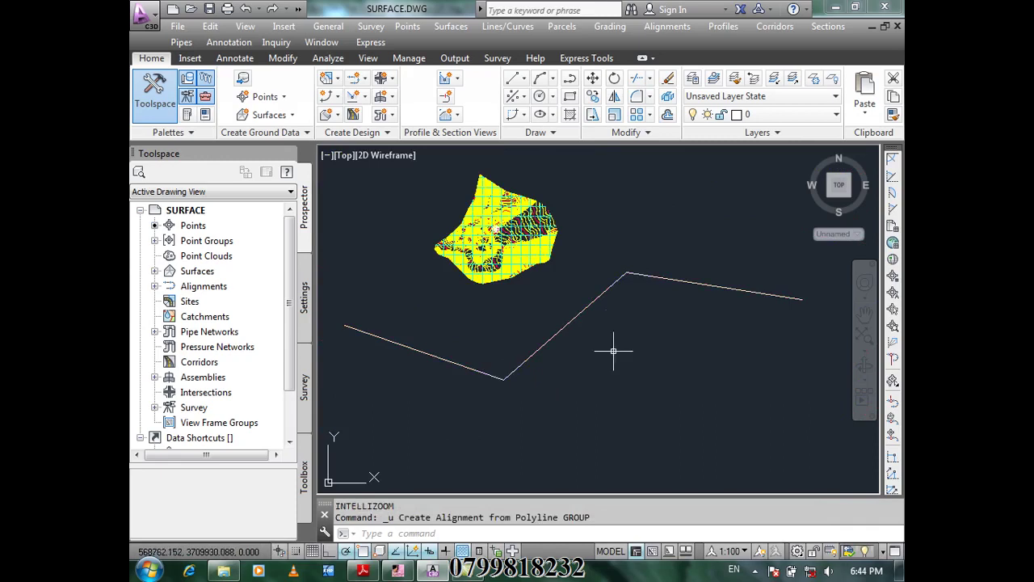
- Start creating an alignment from the existing polyline and reverse its direction
click(685, 28)
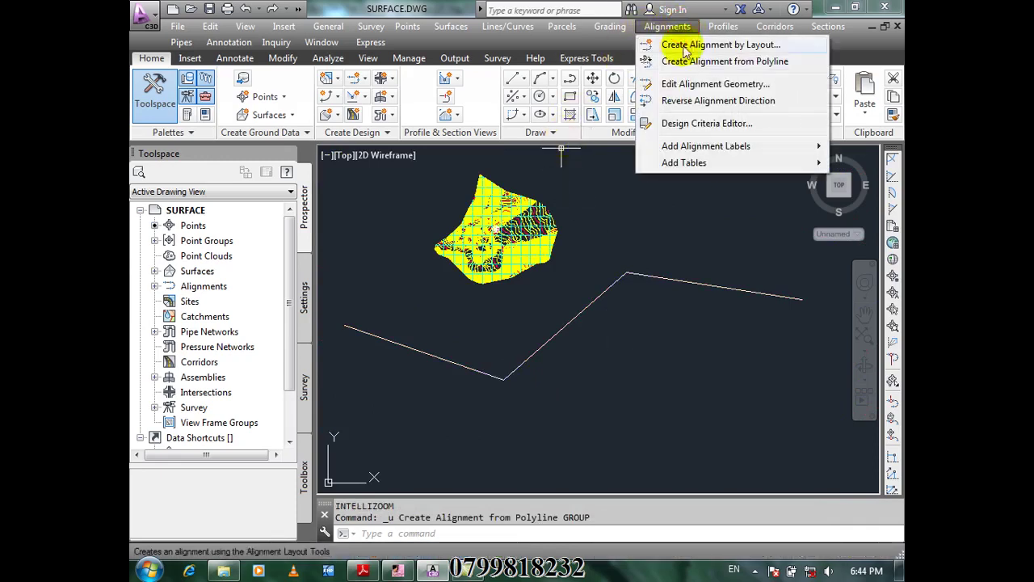
click(795, 62)
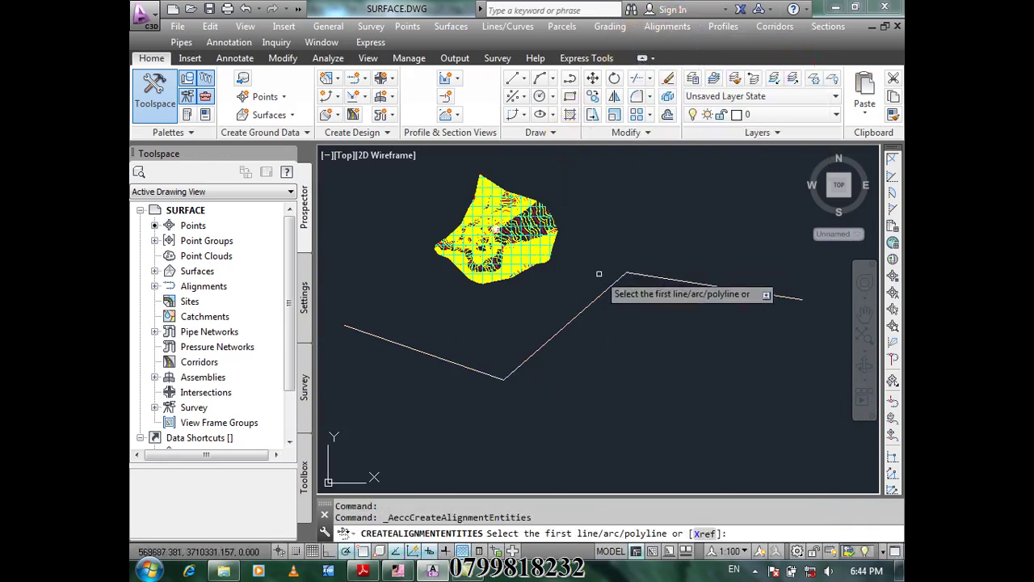
click(697, 283)
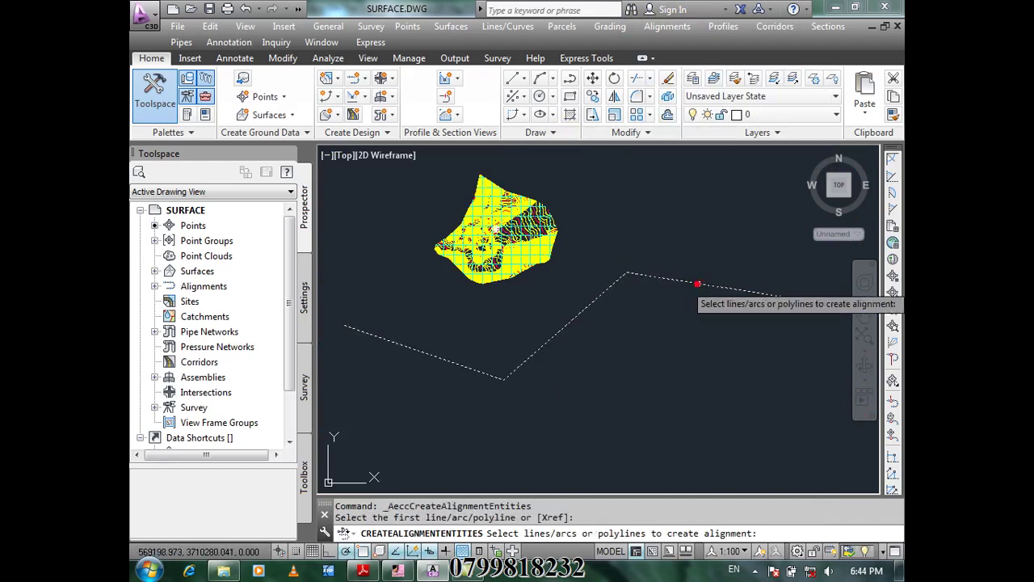
key(Return)
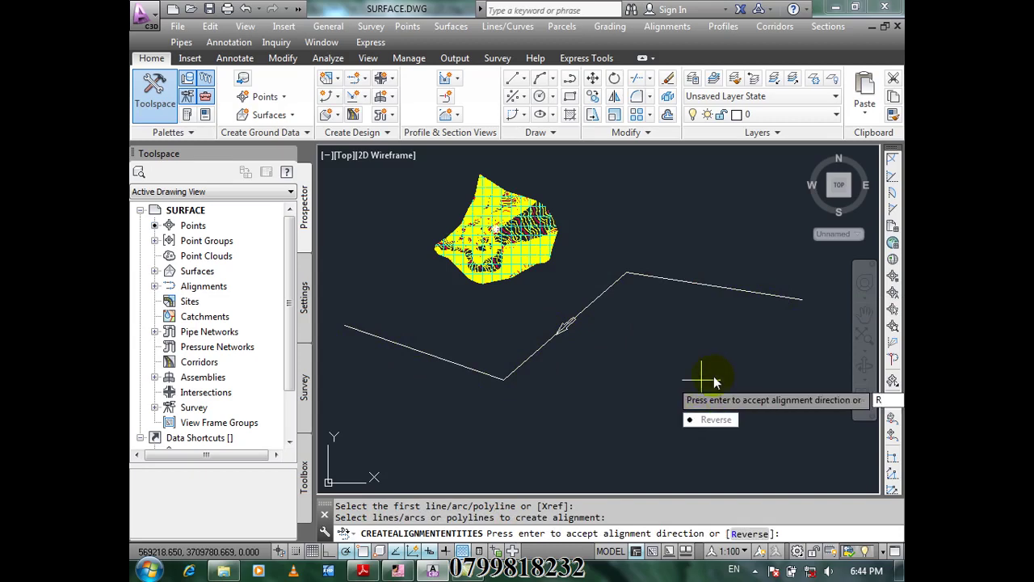
text(R)
key(Return)
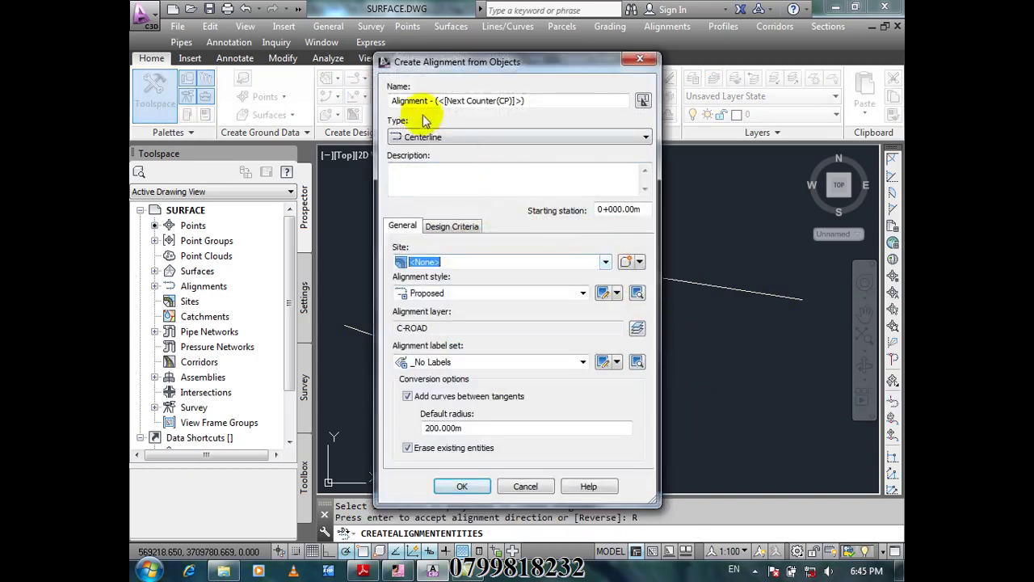
- Name the alignment Align1 and set its alignment style to Layout
click(542, 102)
drag(542, 102, 414, 156)
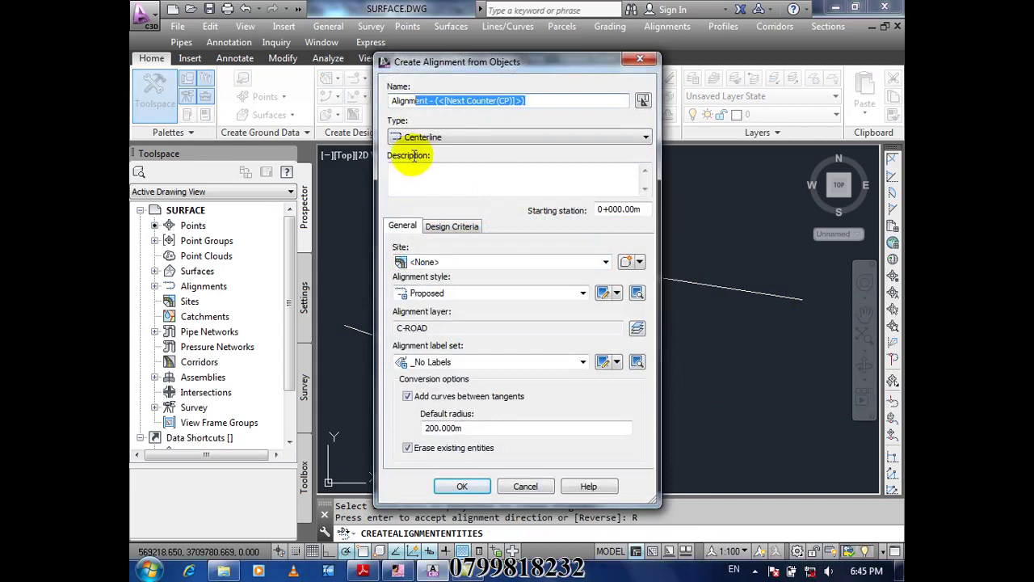
text(1)
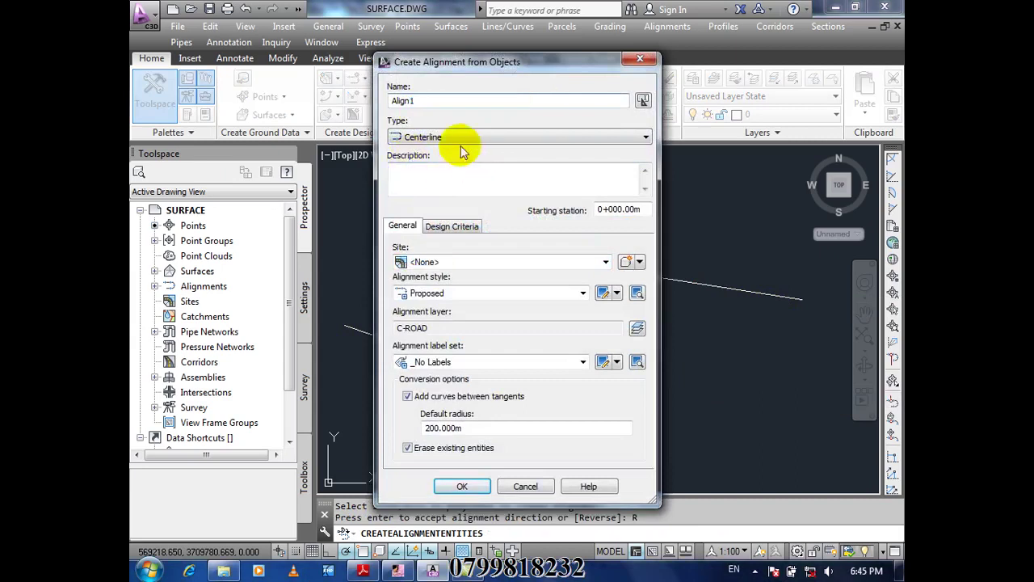
click(453, 175)
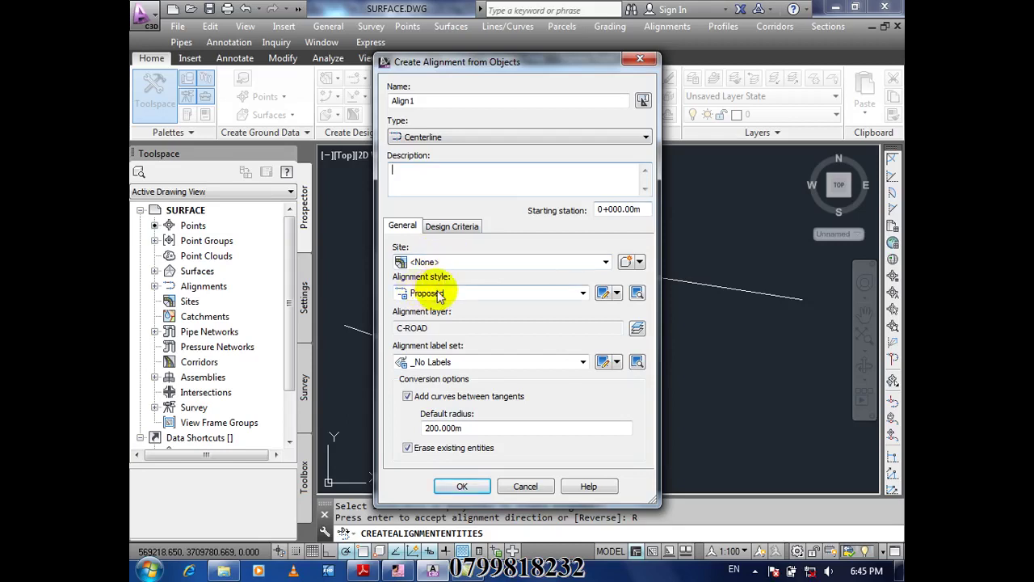
click(424, 294)
click(428, 319)
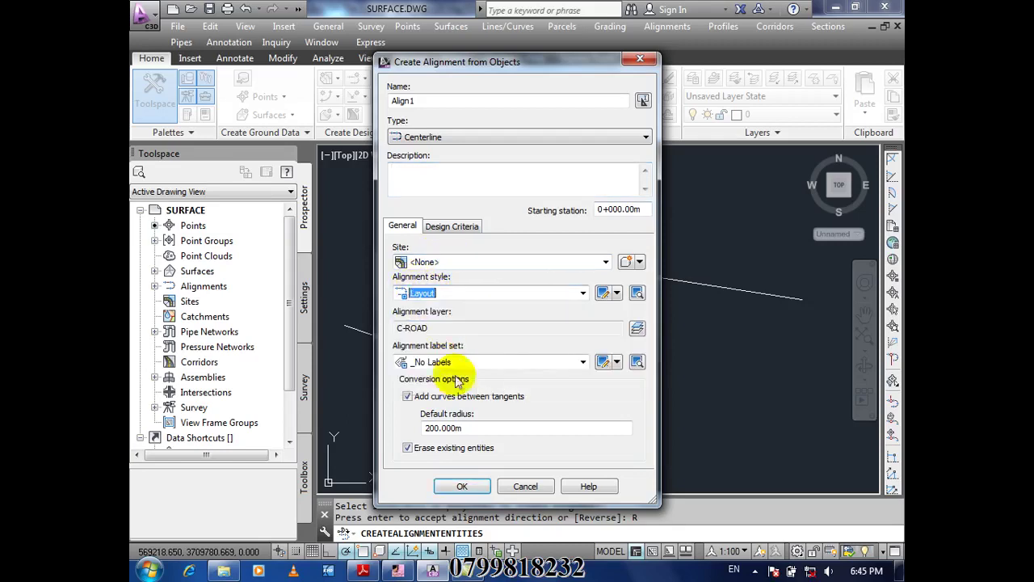
- Assign the All Labels label set and set the default radius for curves between tangents to 280 m
click(489, 363)
click(449, 382)
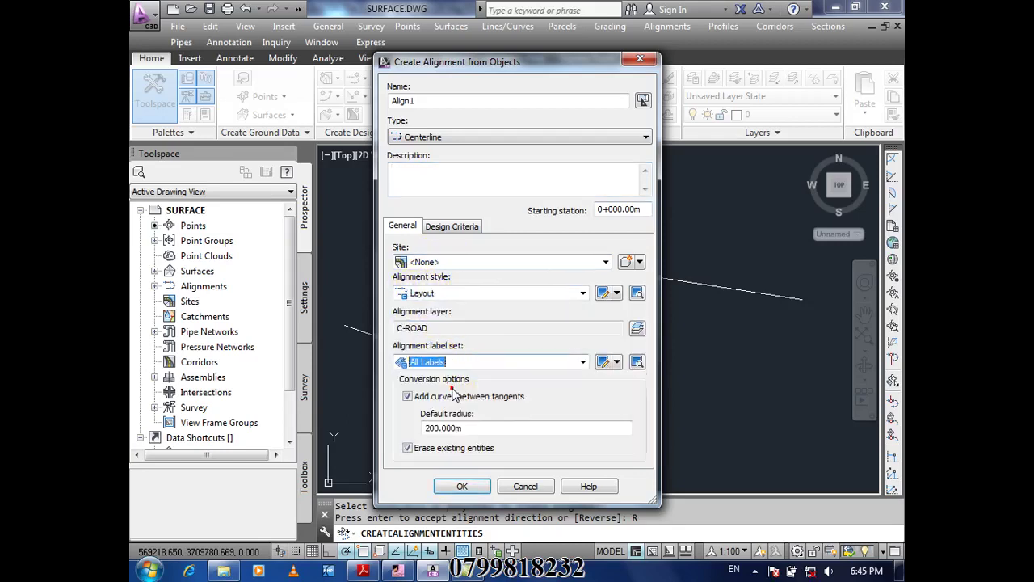
double_click(467, 427)
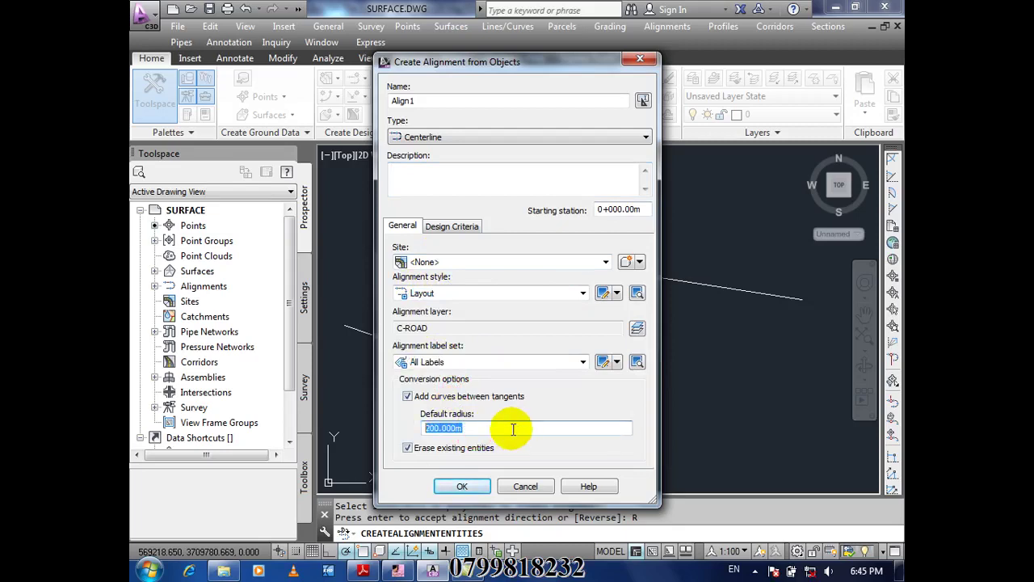
text(280)
- Set the starting design speed in the alignment's design criteria to 80 km/h
click(453, 229)
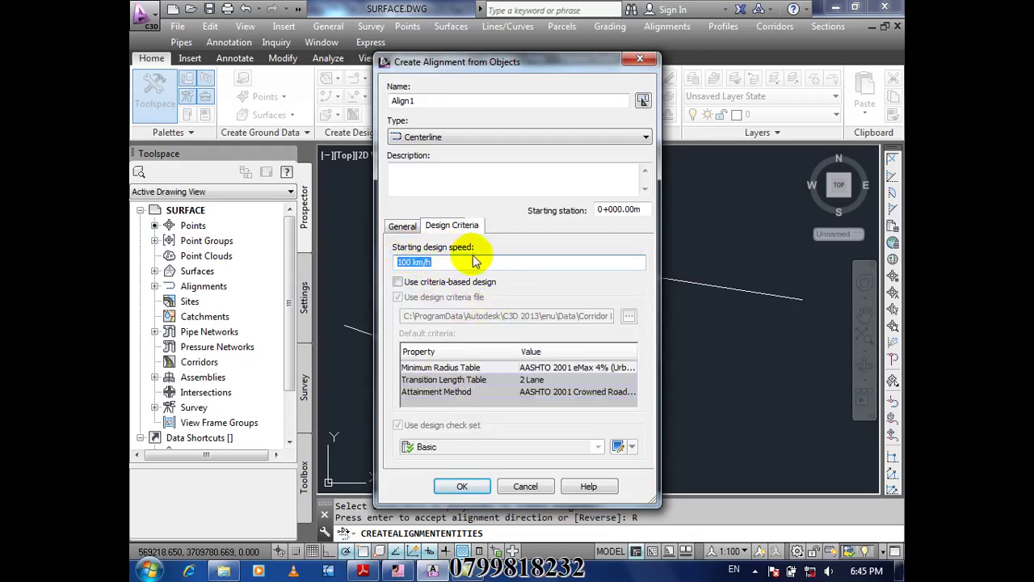
click(413, 261)
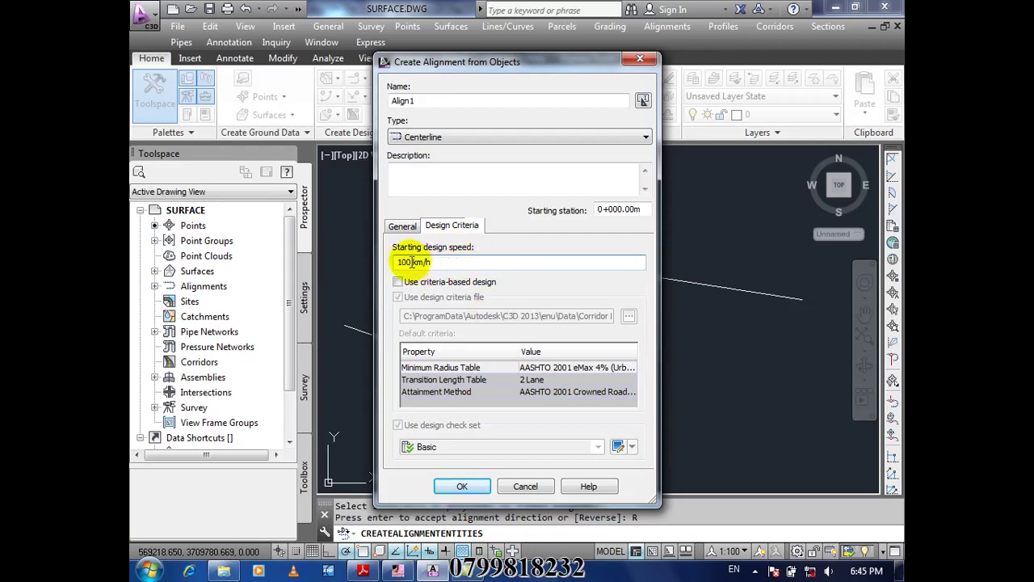
drag(411, 262, 398, 262)
text(80)
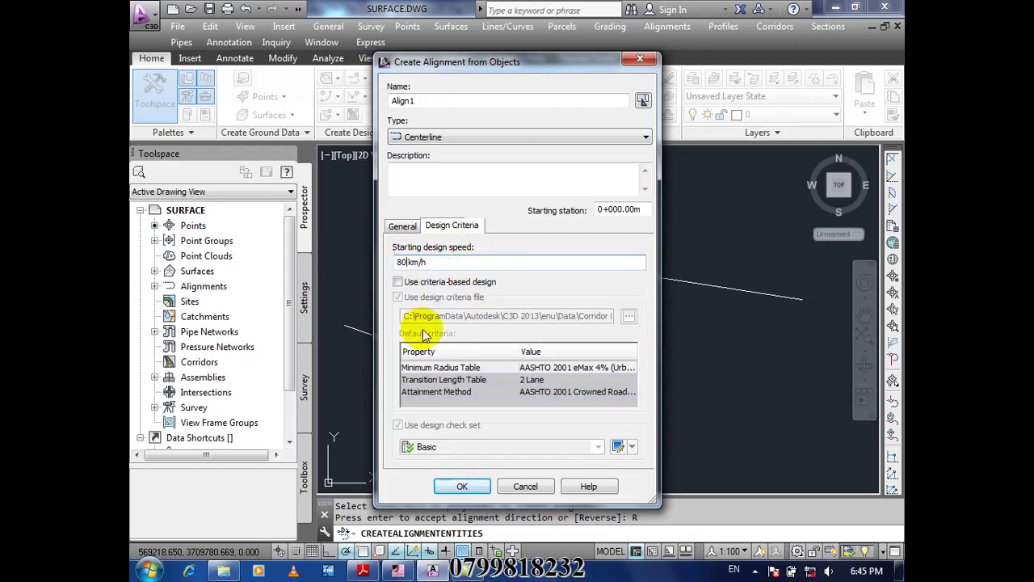
click(446, 266)
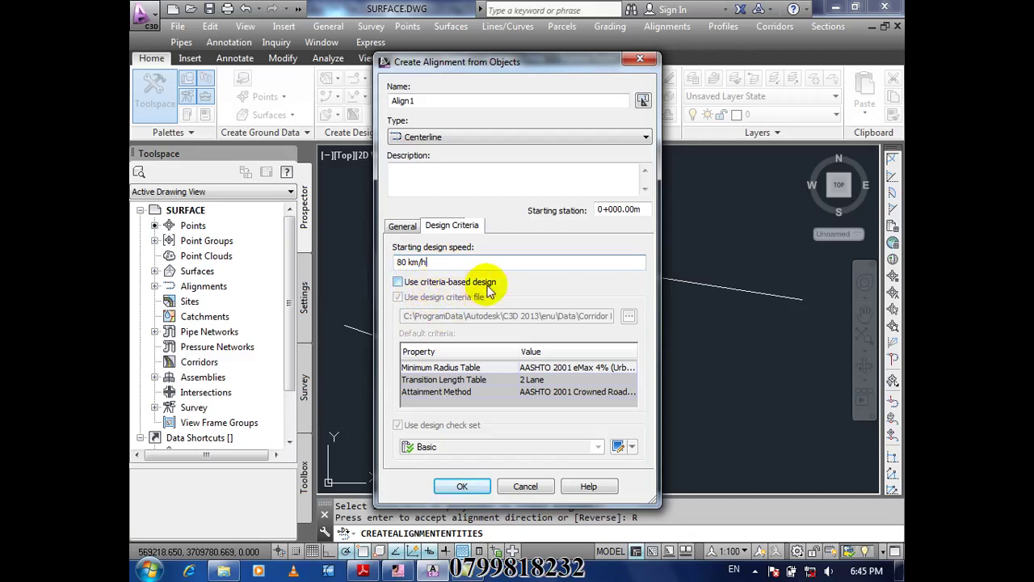
- Enable criteria-based design and load the Autodesk Civil 3D Metric (2004) Roadway Design Standards.xml criteria file
click(435, 282)
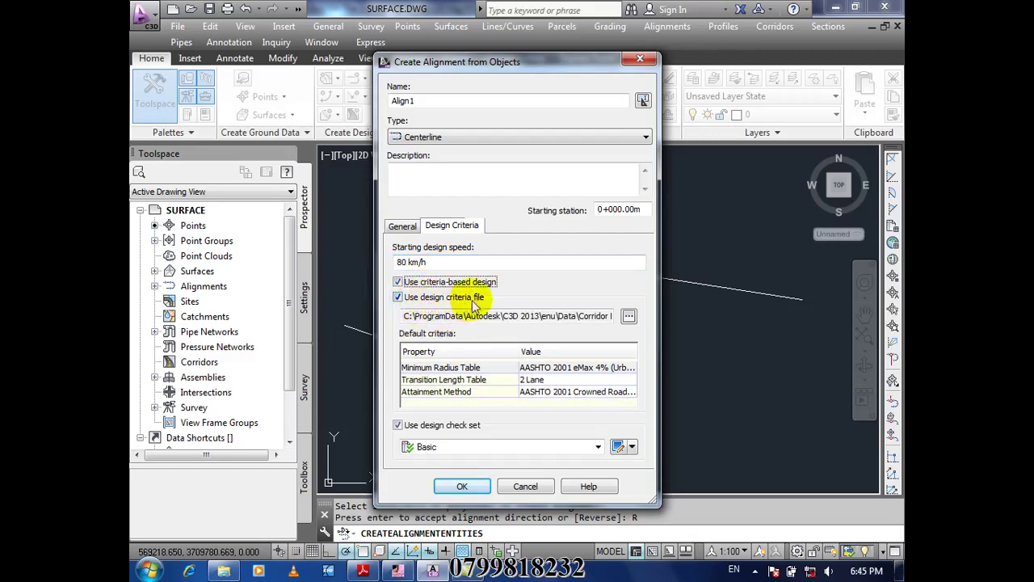
click(628, 317)
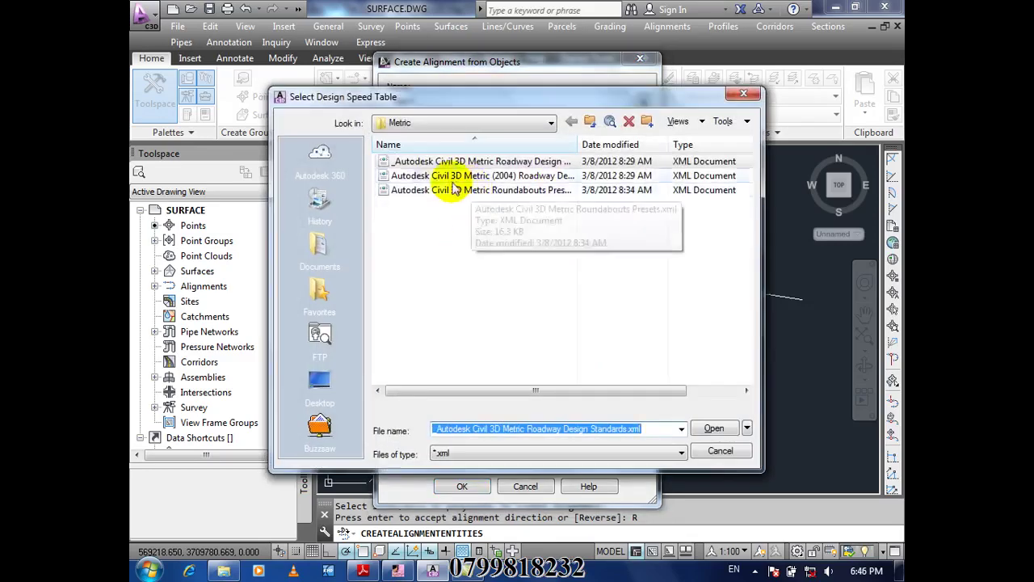
click(517, 175)
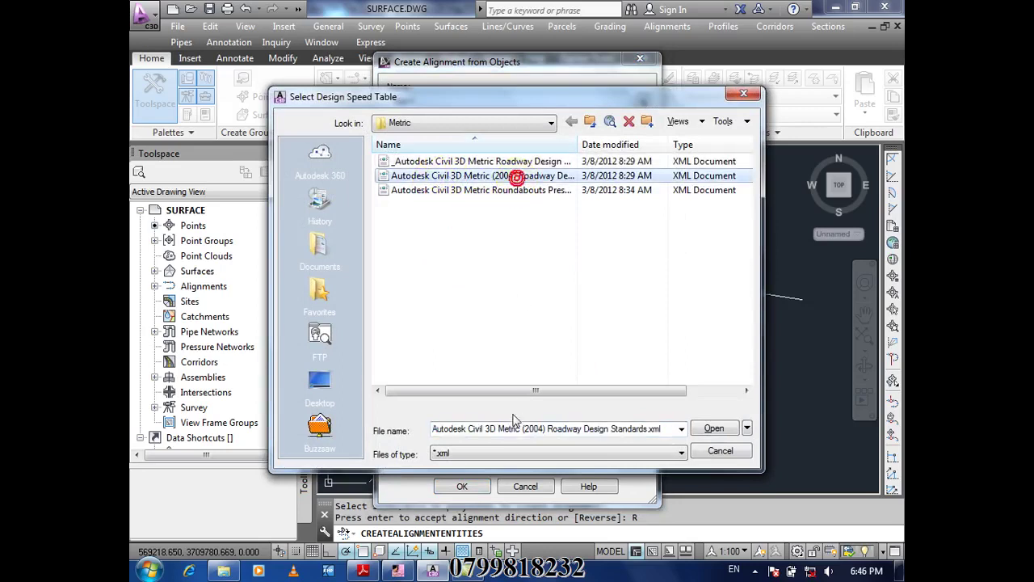
double_click(578, 145)
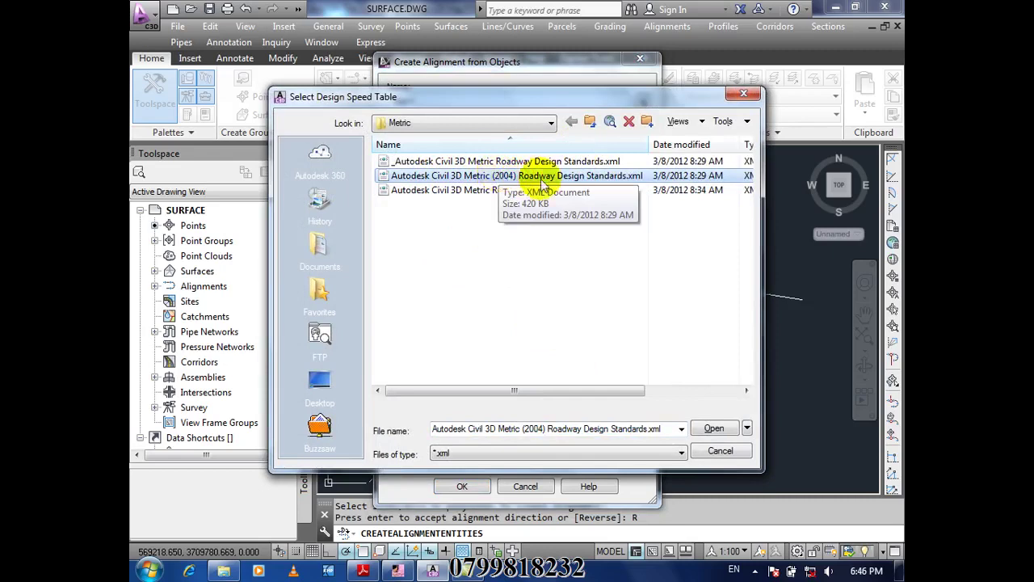
click(712, 428)
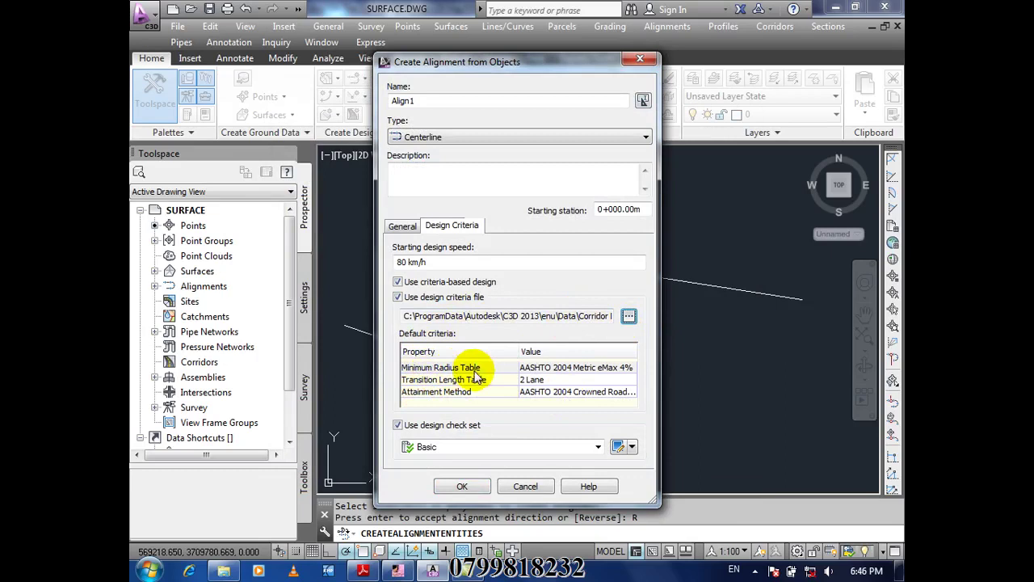
- Choose AASHTO 2004 Metric eMax 4% as the Minimum Radius Table and open the Transition Length Table options
click(572, 368)
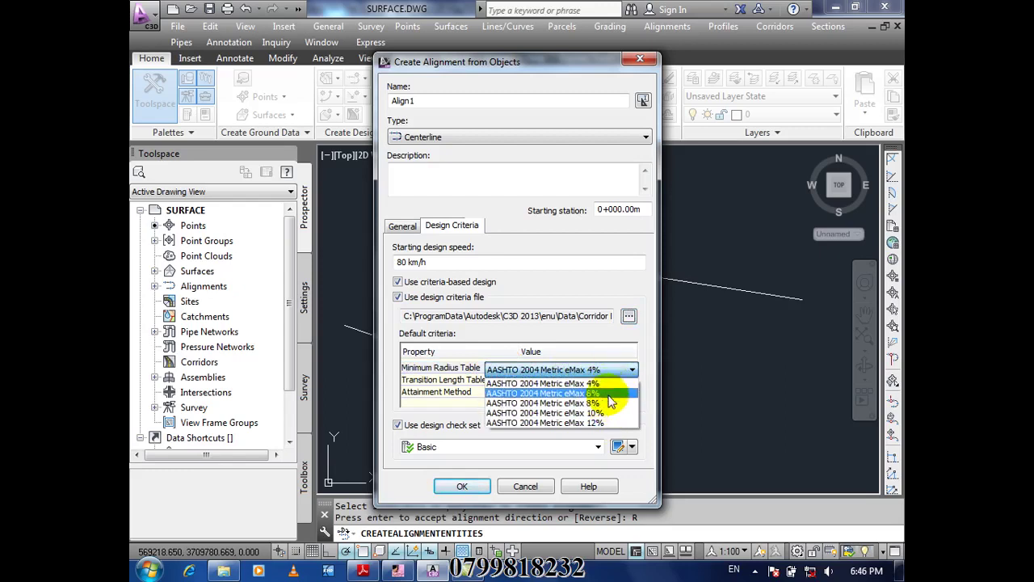
click(609, 382)
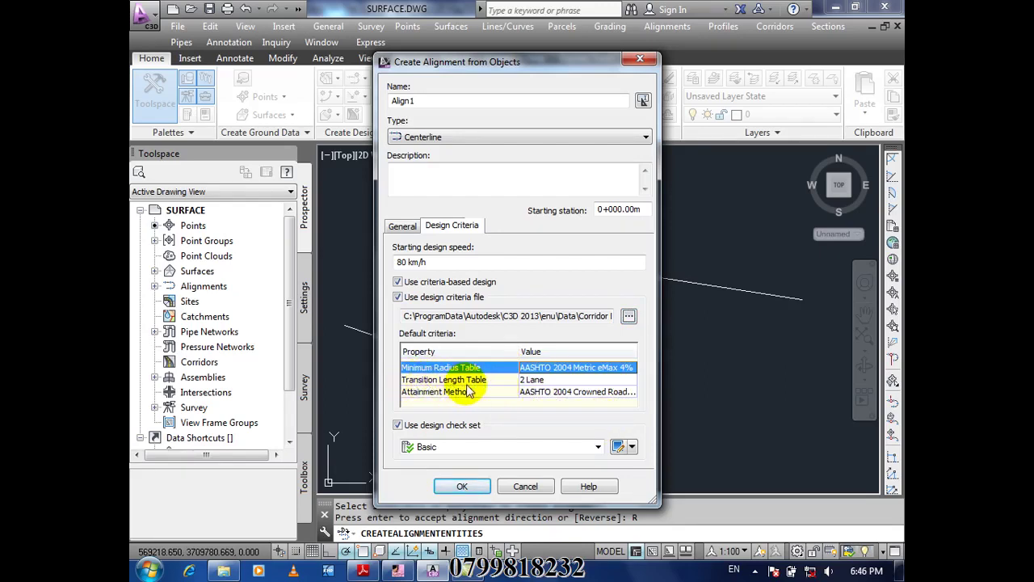
click(545, 382)
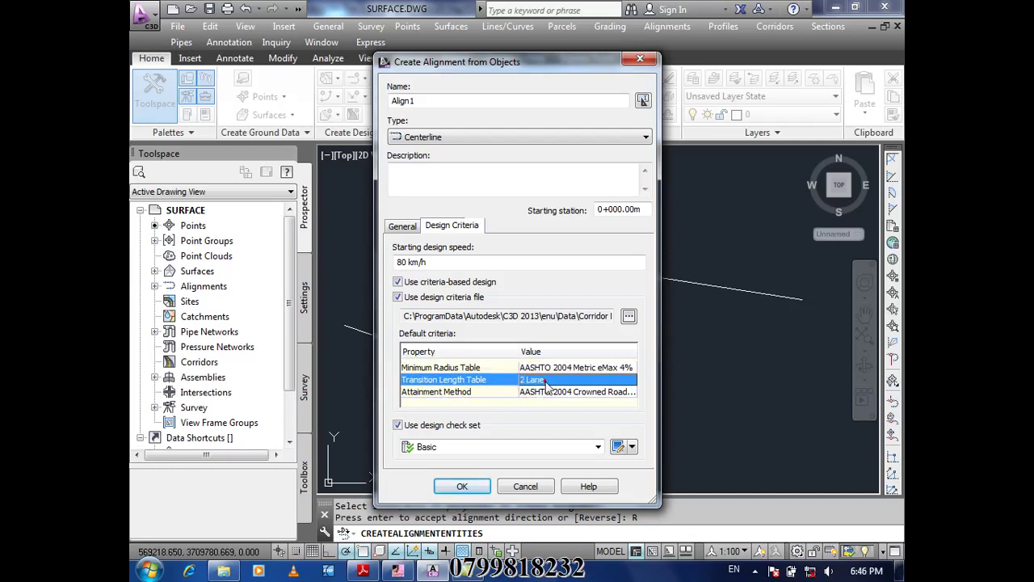
click(547, 381)
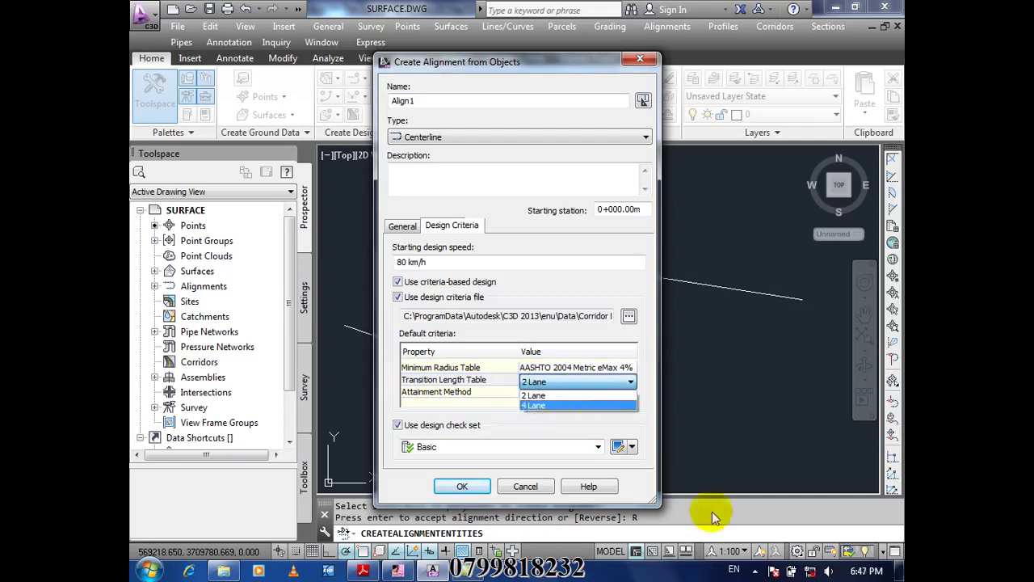
click(757, 570)
click(754, 497)
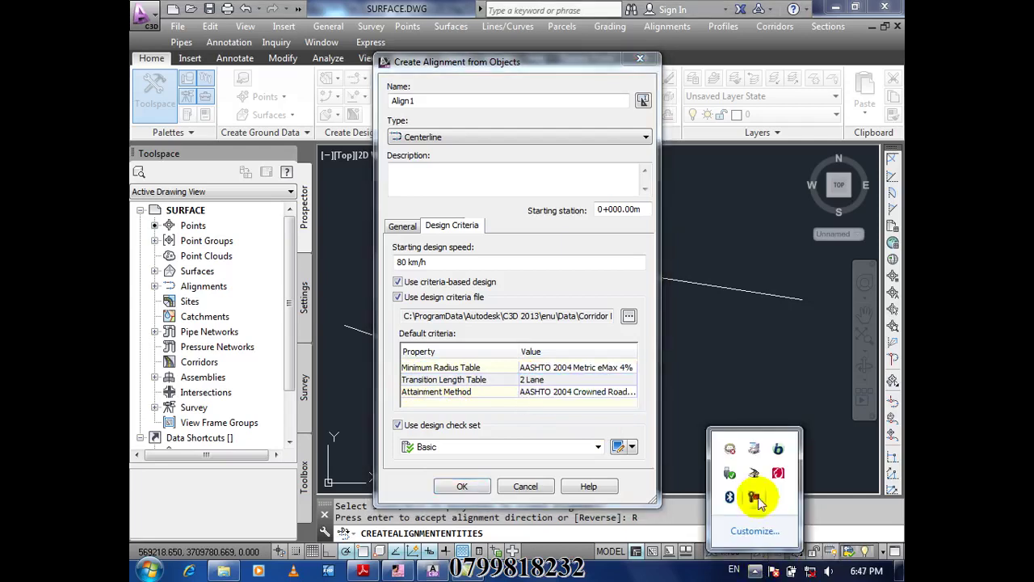
click(838, 507)
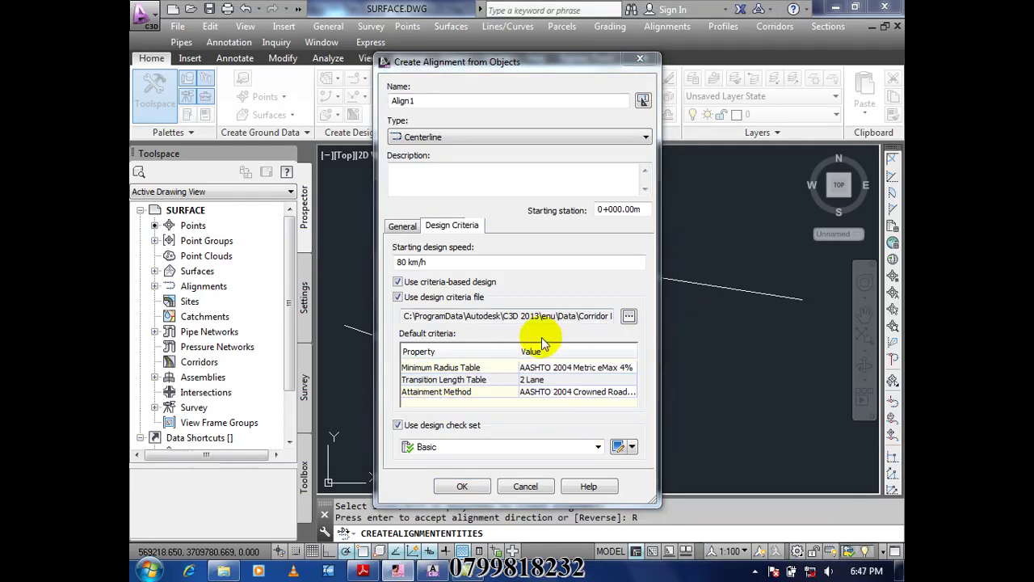
click(561, 382)
click(564, 380)
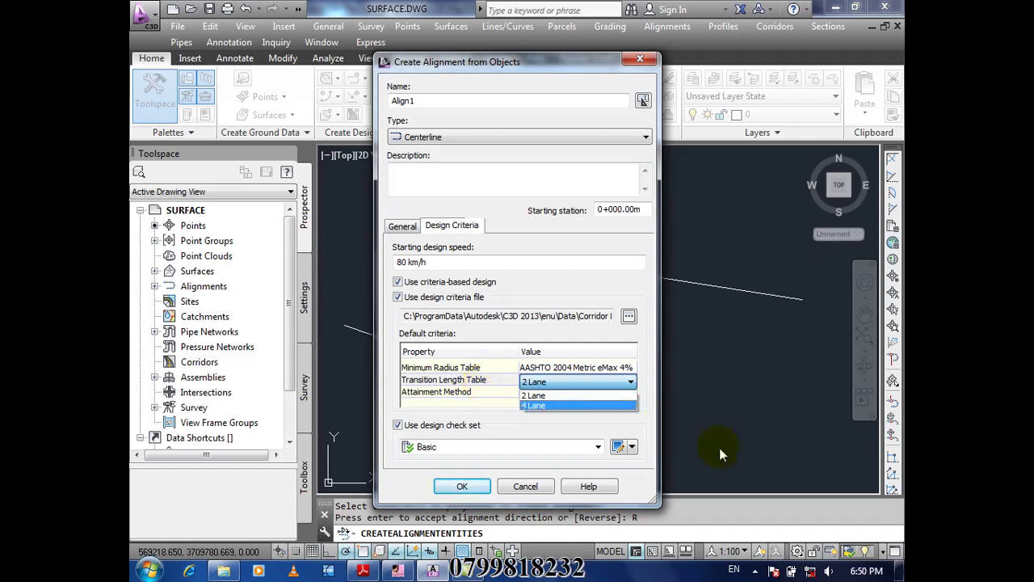
click(755, 570)
click(754, 496)
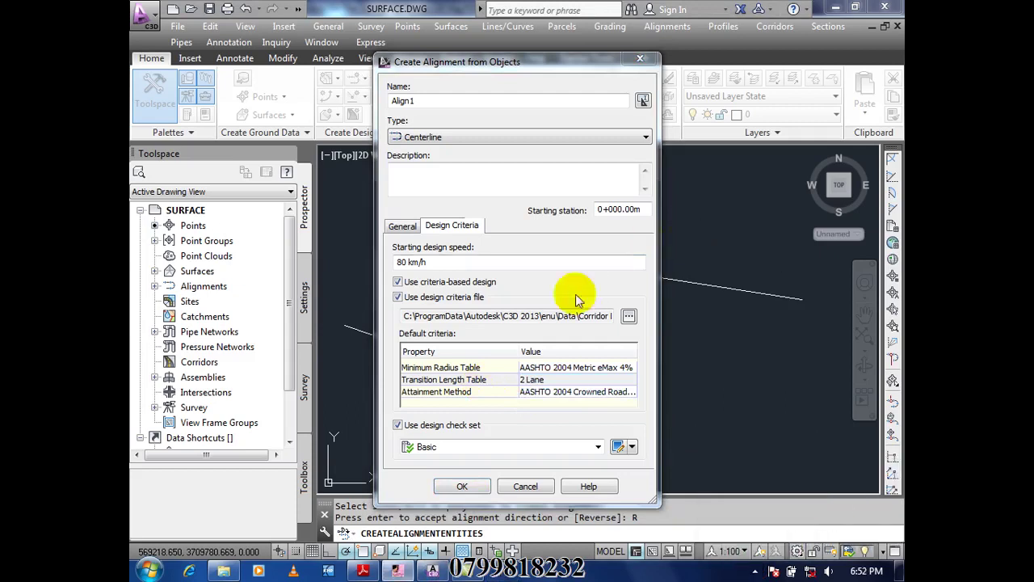
- Choose 2 Lane for the Transition Length Table and AASHTO 2004 Crowned Roadway for the Attainment Method
click(555, 379)
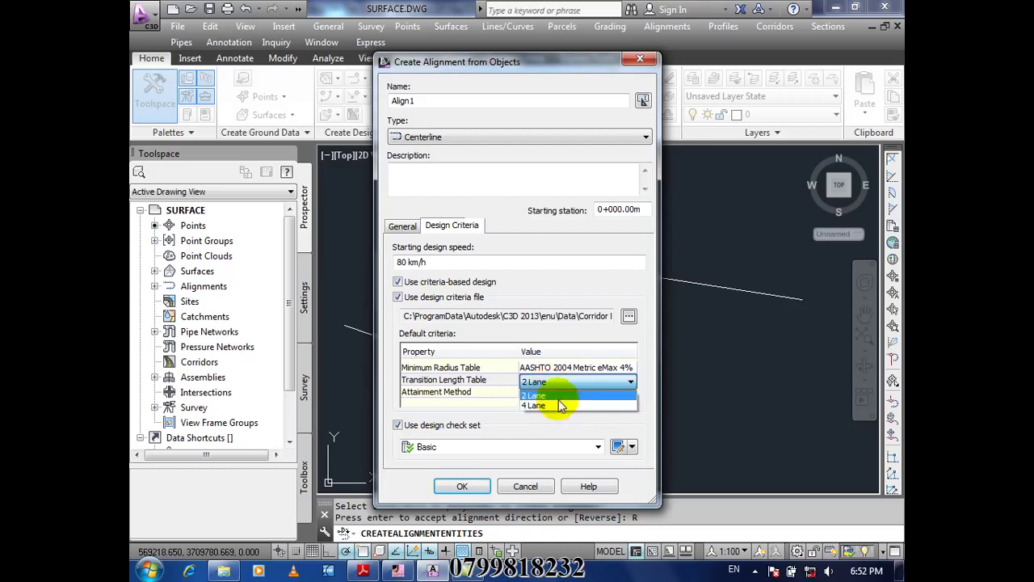
click(559, 395)
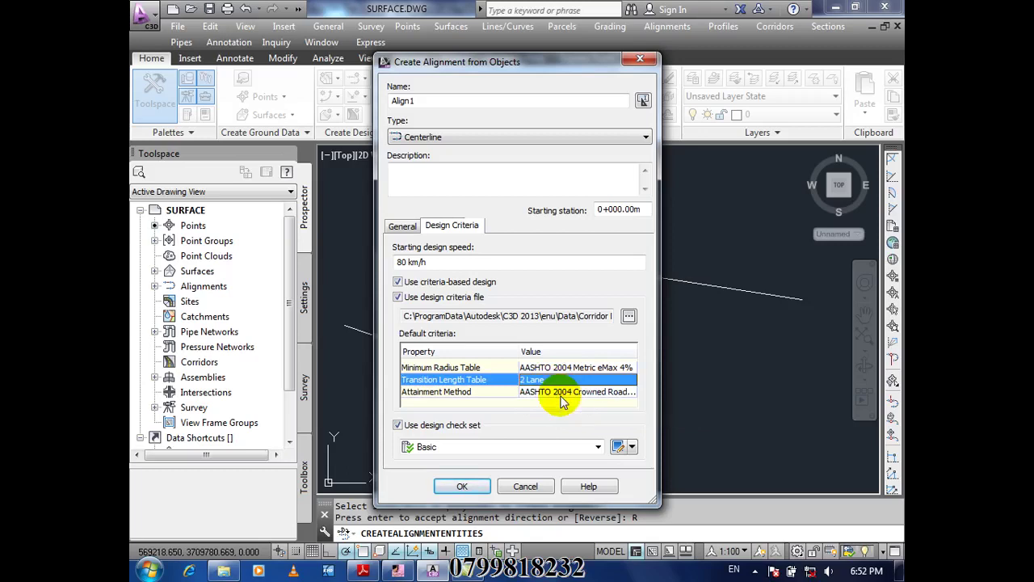
click(530, 392)
click(605, 394)
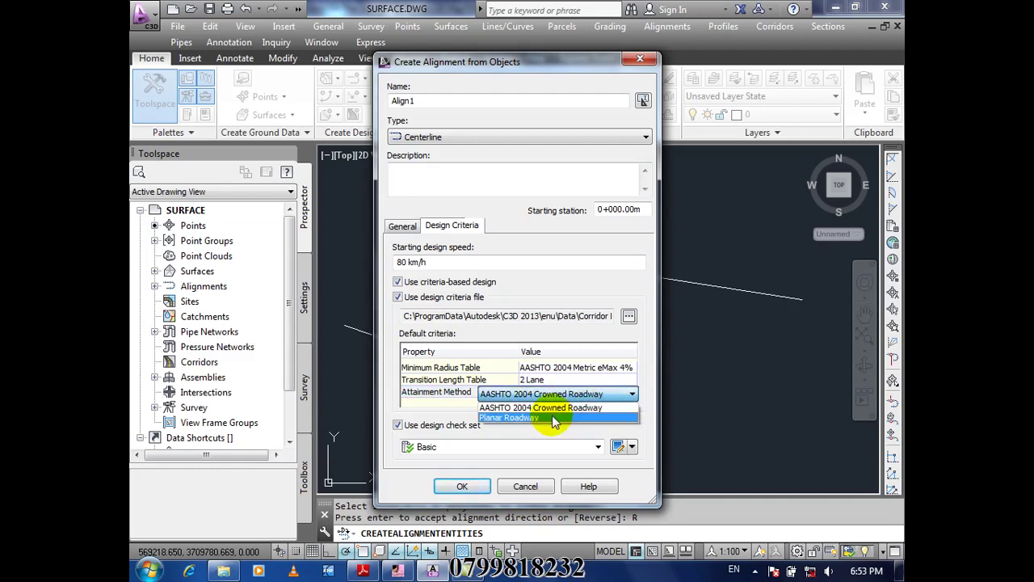
click(606, 408)
click(754, 570)
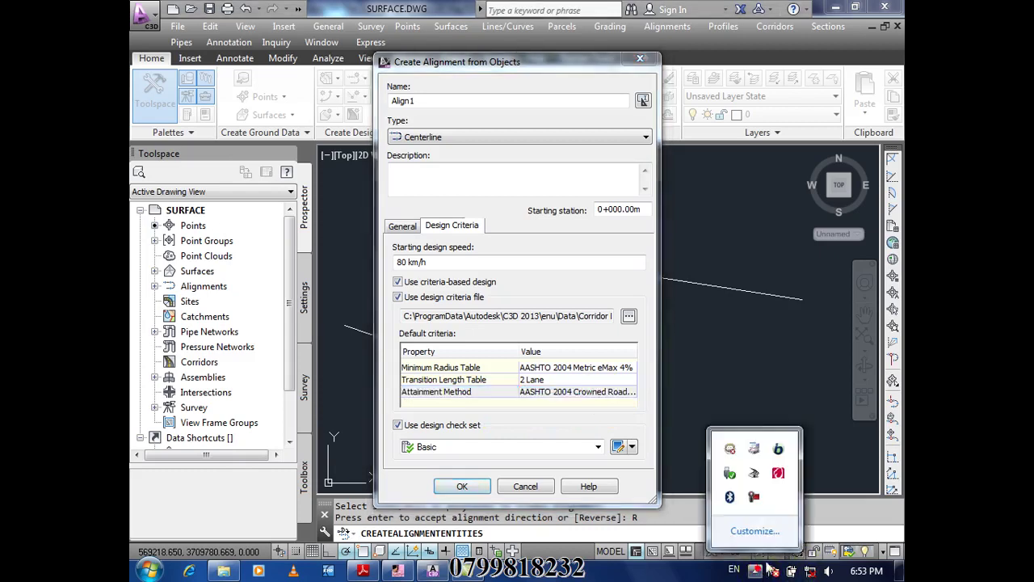
click(755, 499)
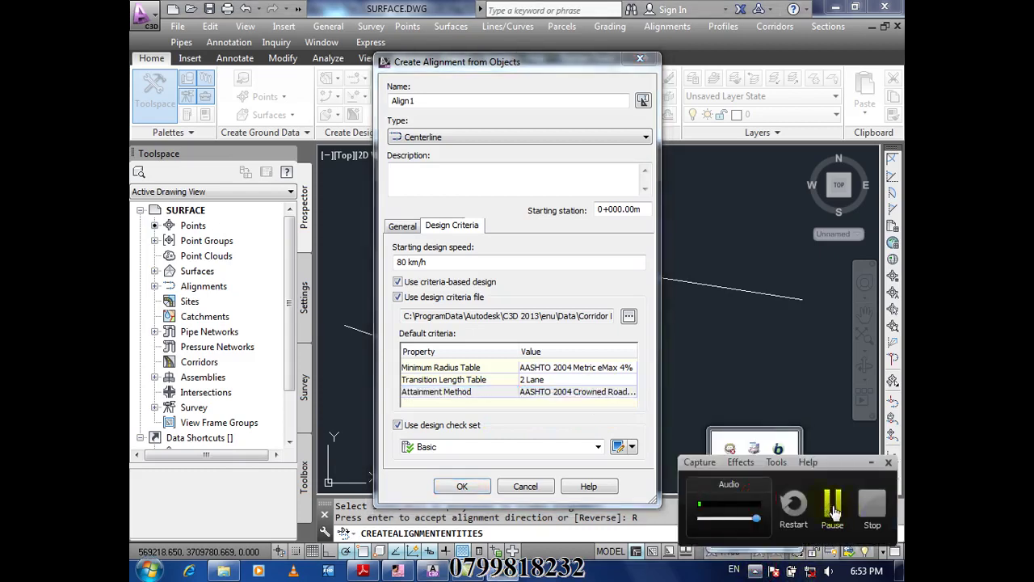
click(832, 508)
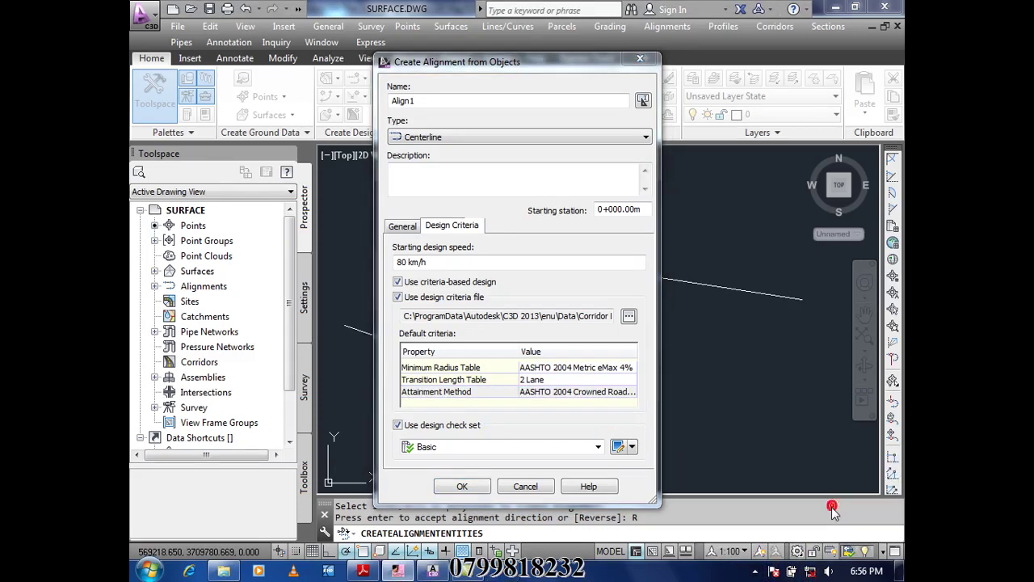
- Choose AASHTO 2004 Crowned Roadway as the Attainment Method in the alignment's default criteria
click(434, 393)
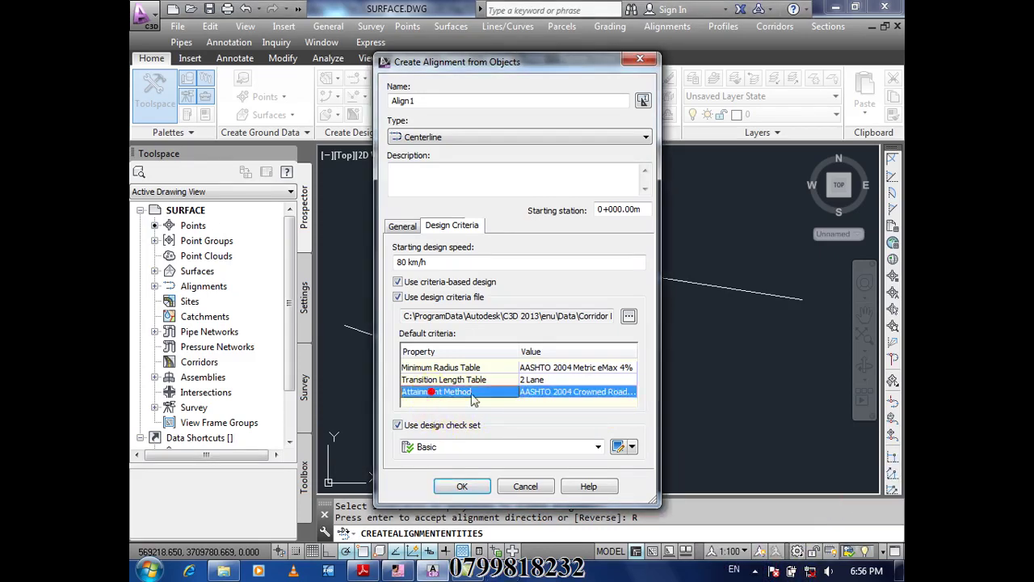
click(537, 392)
click(632, 393)
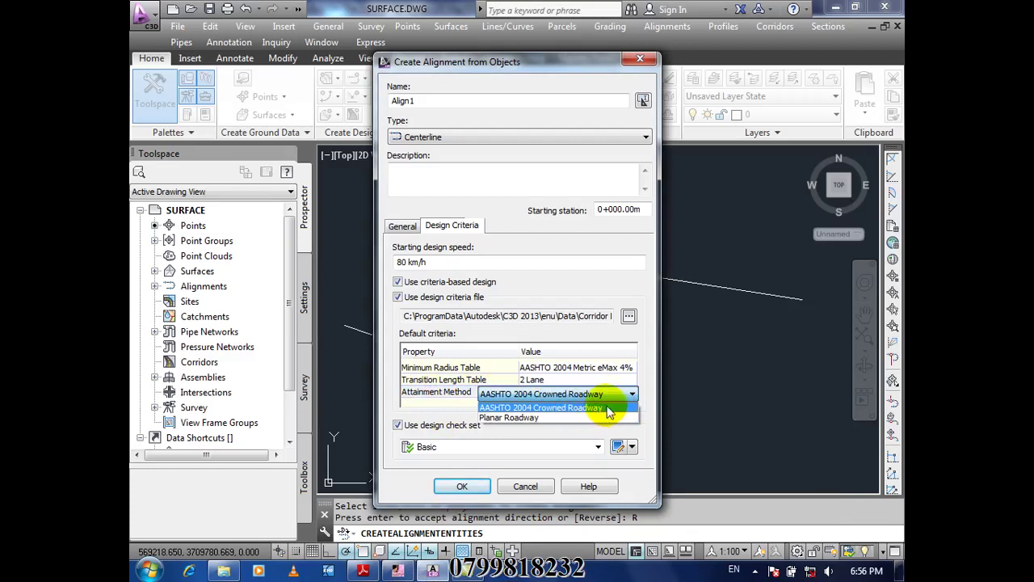
click(609, 408)
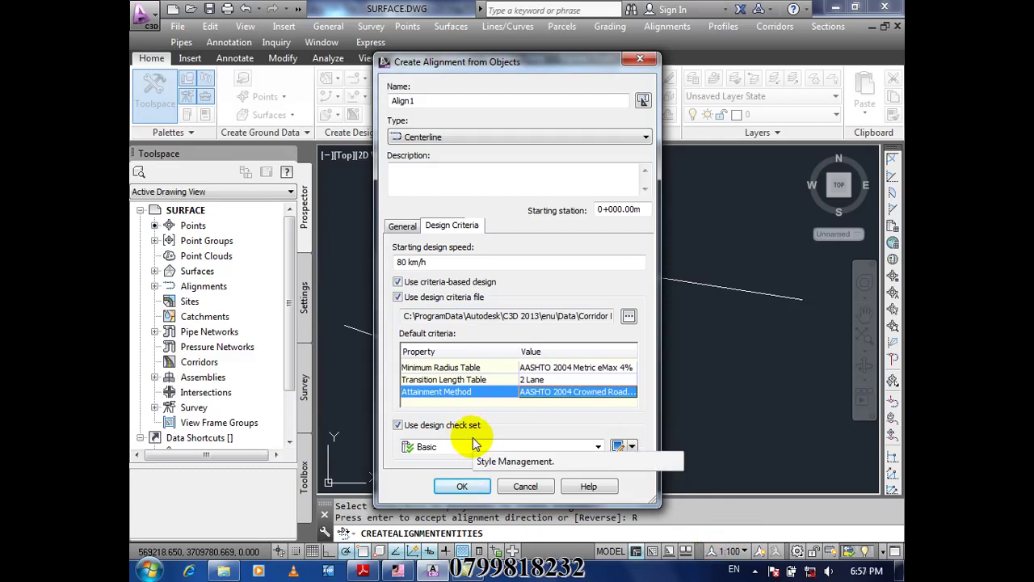
click(755, 570)
click(754, 497)
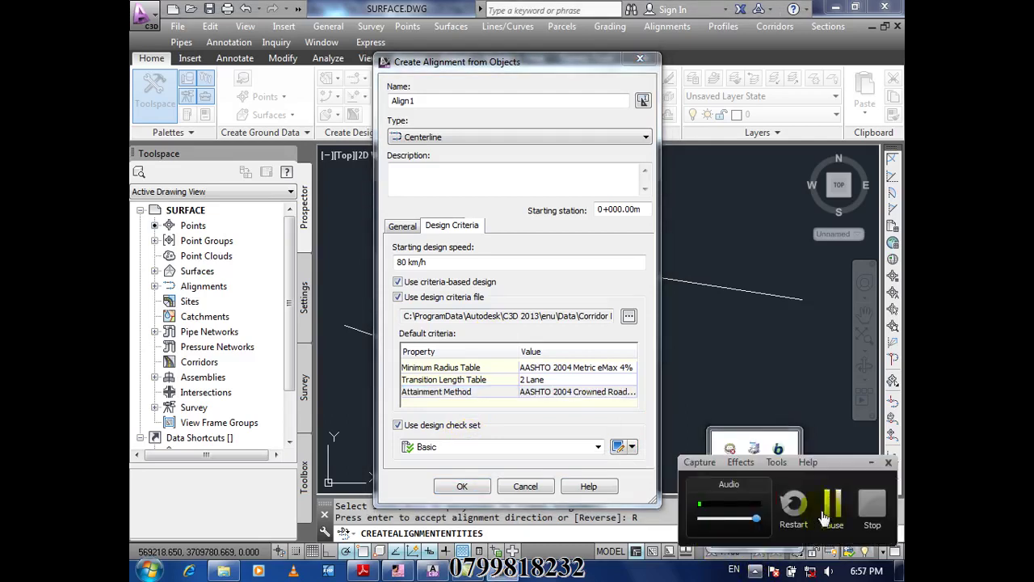
click(833, 507)
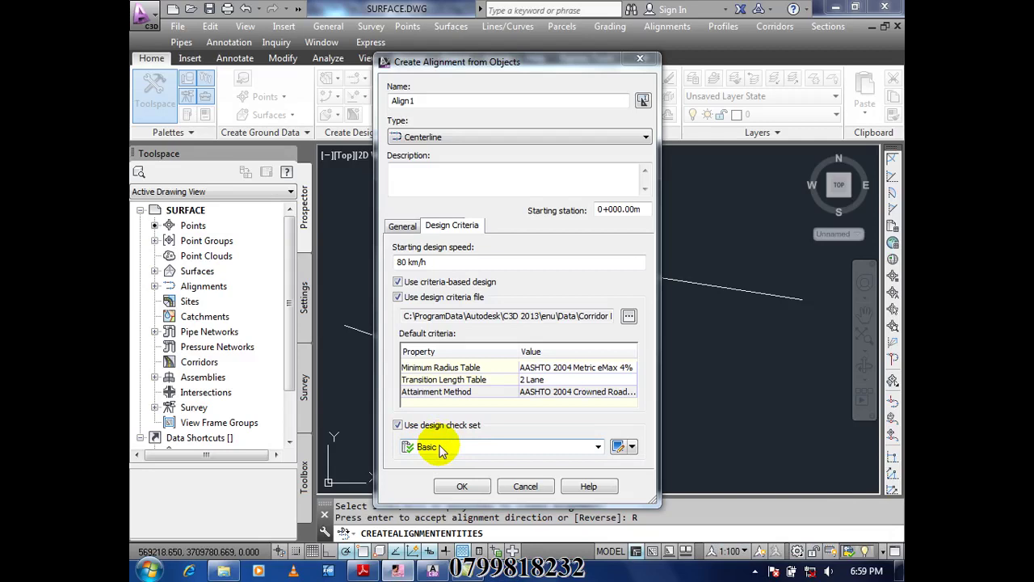
- Create the Align1 alignment with the Basic design check set and inspect its station labels and curves
click(481, 491)
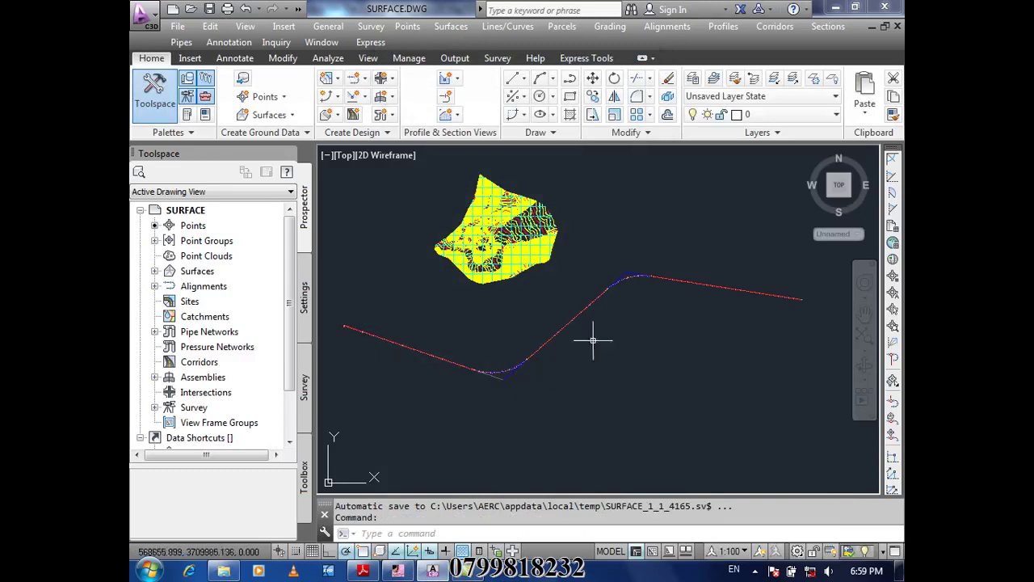
scroll(565, 323, up, 2)
scroll(480, 411, up, 5)
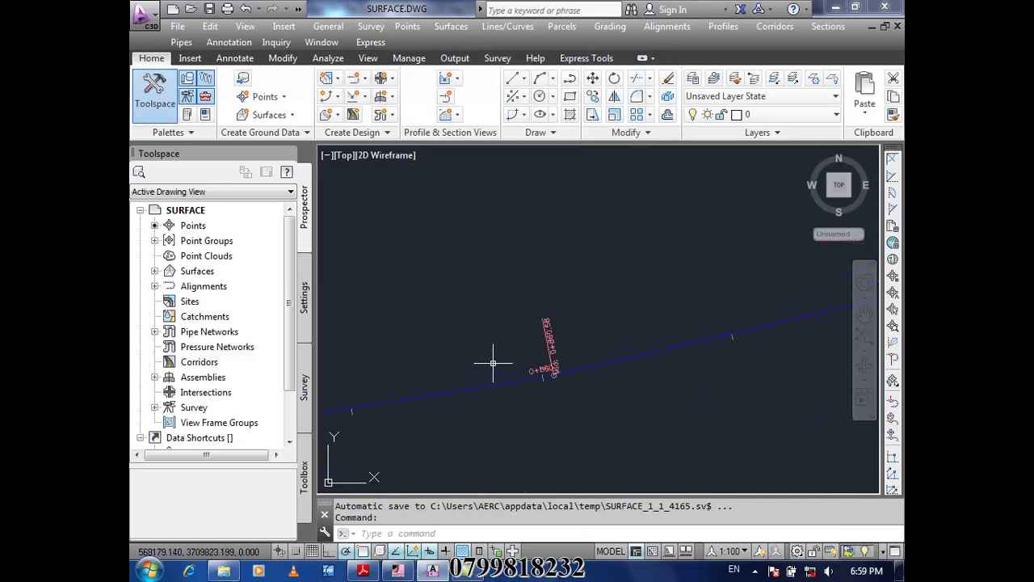
scroll(493, 363, up, 2)
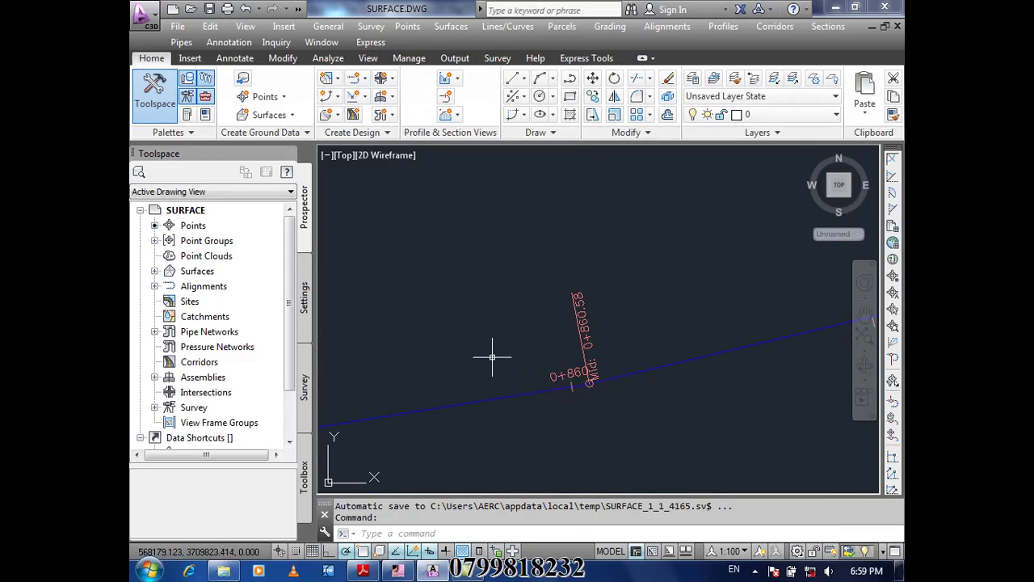
scroll(485, 352, down, 5)
scroll(525, 363, down, 2)
mouse_move(688, 238)
middle_down()
mouse_move(434, 300)
mouse_move(573, 301)
middle_up()
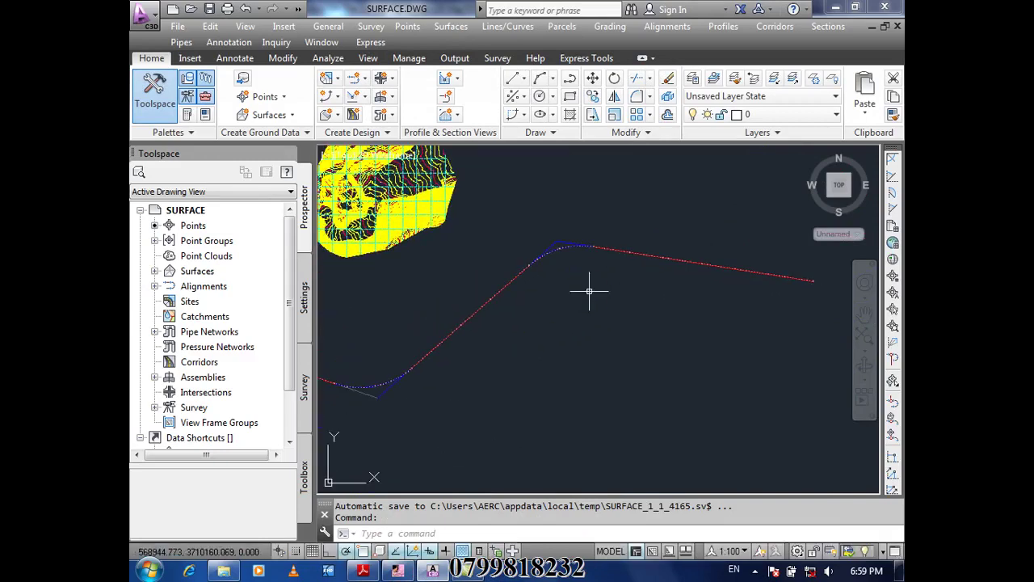
- Undo the creation of the alignment to restore the original polyline
key(ctrl+z)
key(ctrl+z)
key(ctrl+z)
key(ctrl+z)
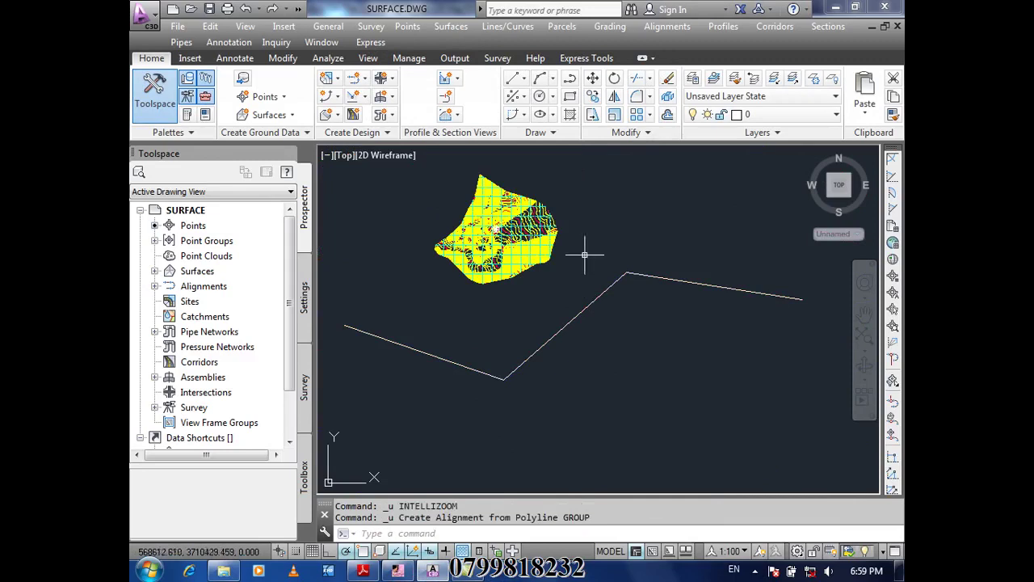
- Start creating an alignment from the existing polyline, with its direction reversed
click(667, 25)
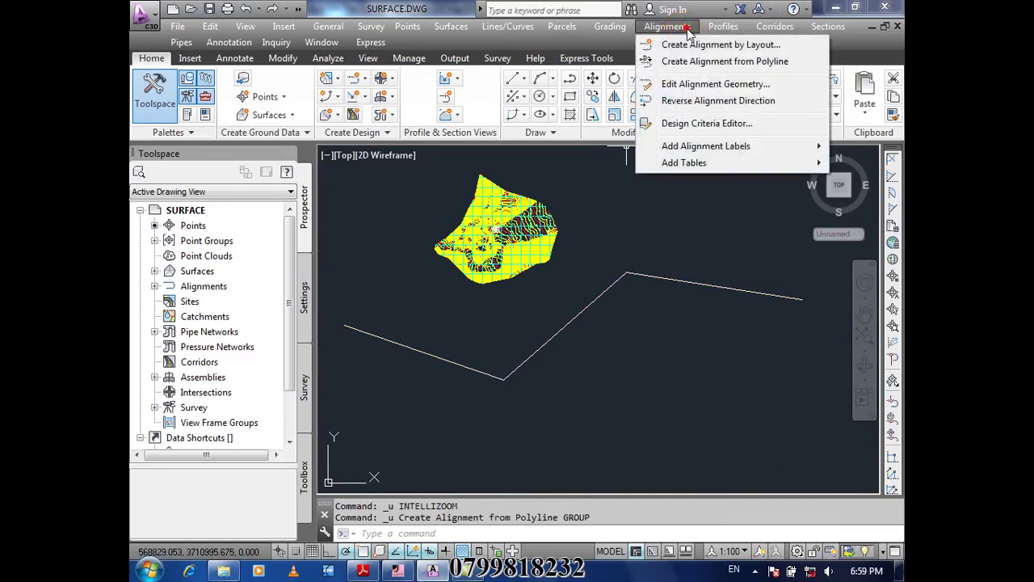
click(776, 61)
click(683, 280)
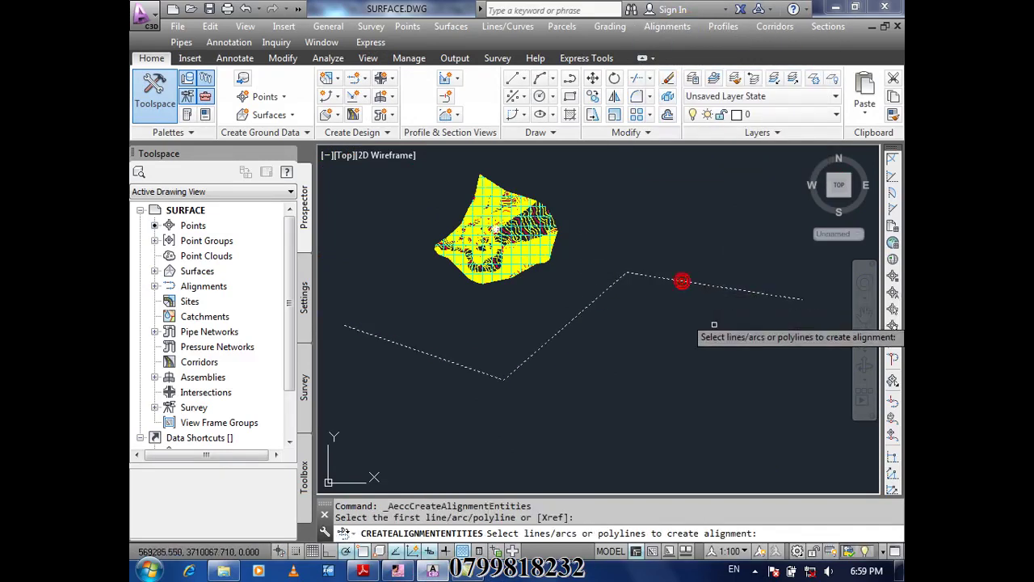
key(Return)
key(Return)
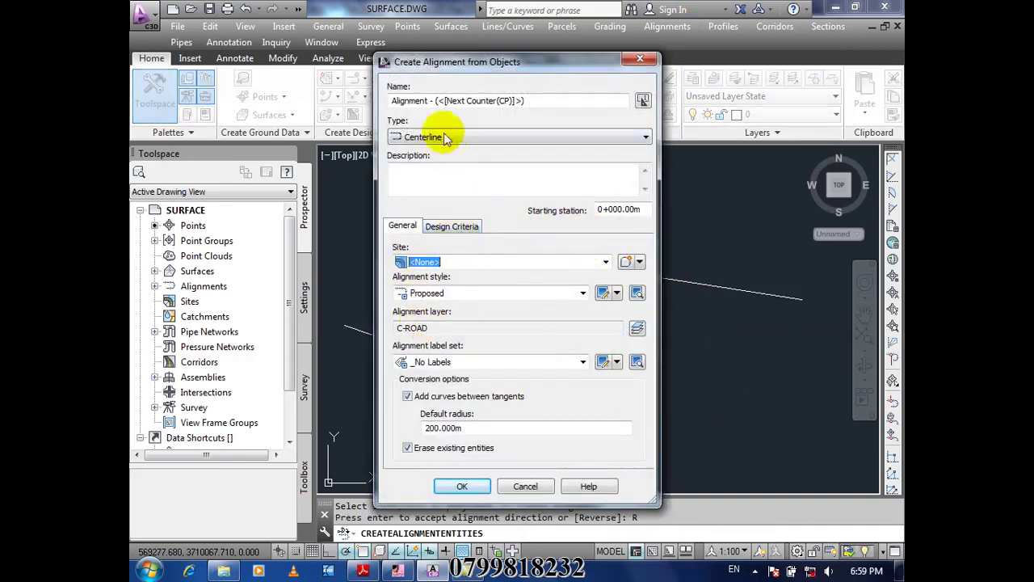
- Set the alignment label set to All Labels and name the alignment Align1, keeping the 200 m default radius
click(449, 362)
click(455, 389)
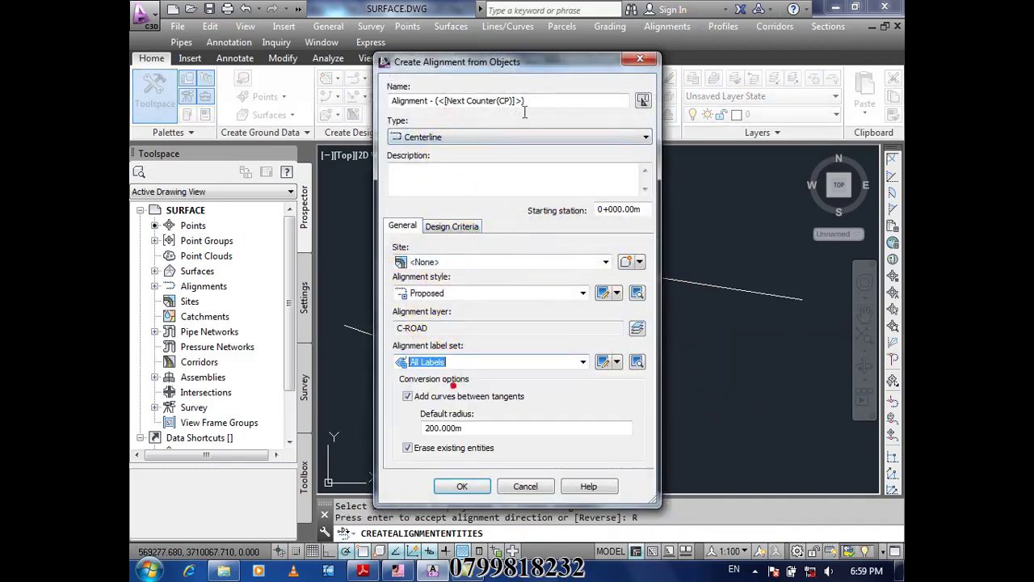
drag(568, 100, 409, 146)
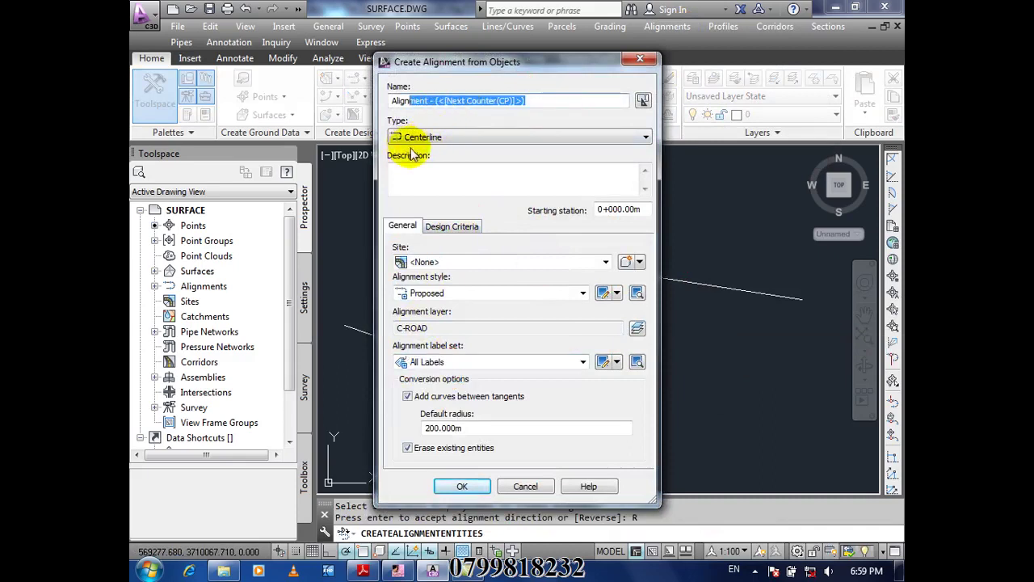
text(1)
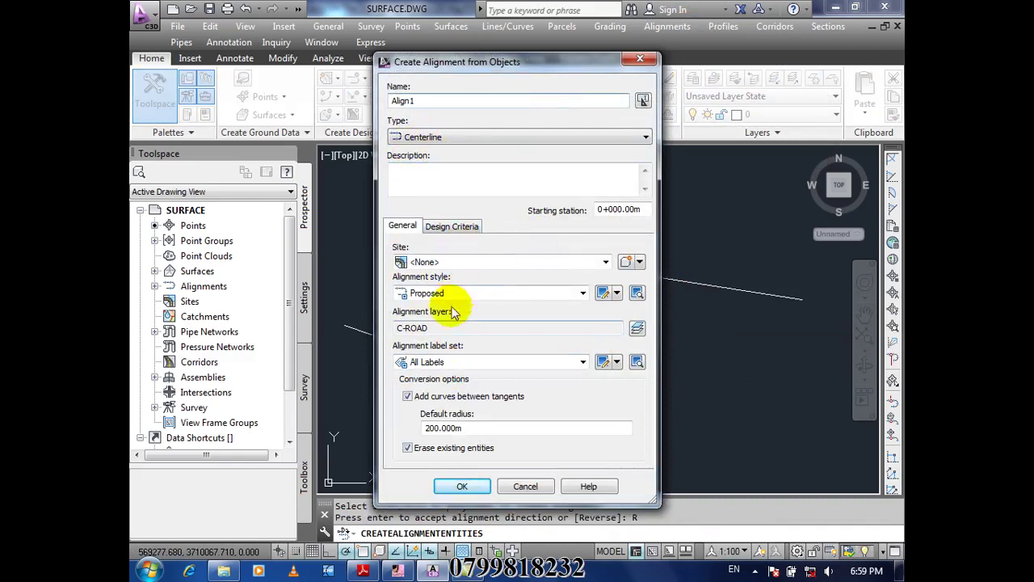
double_click(476, 426)
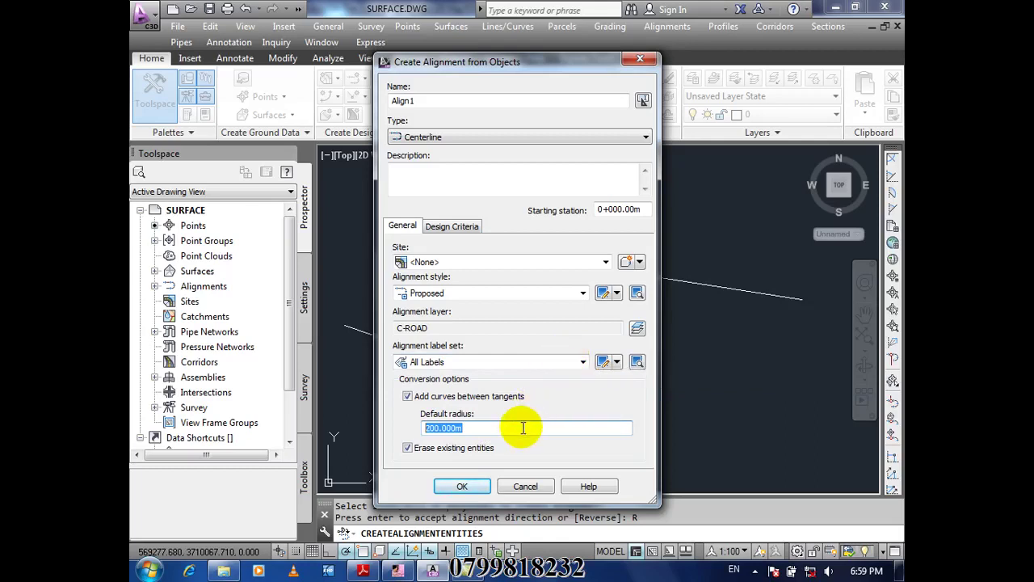
click(463, 427)
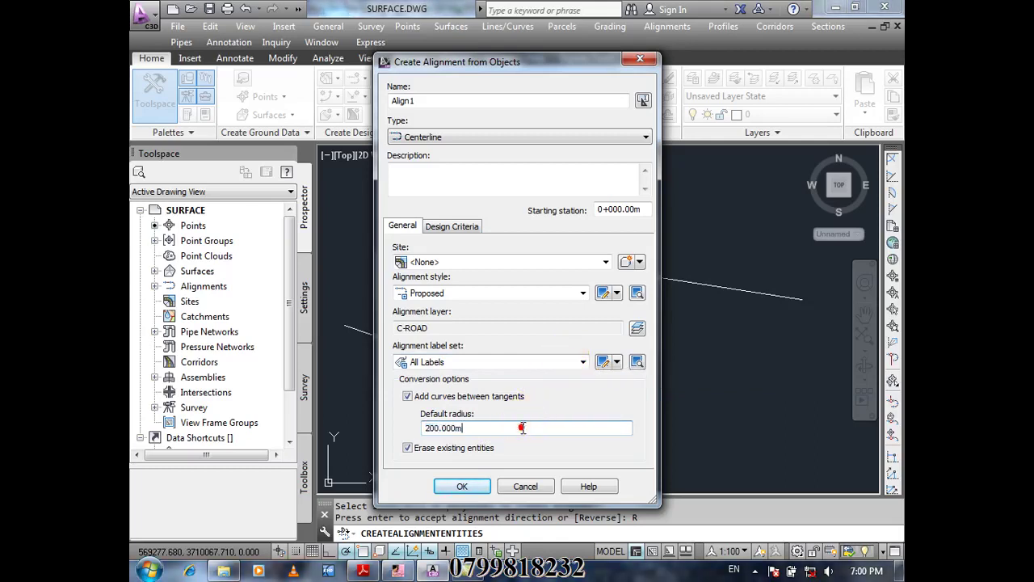
- Set the new alignment's starting design speed to 80 km/h
click(466, 229)
drag(413, 262, 374, 269)
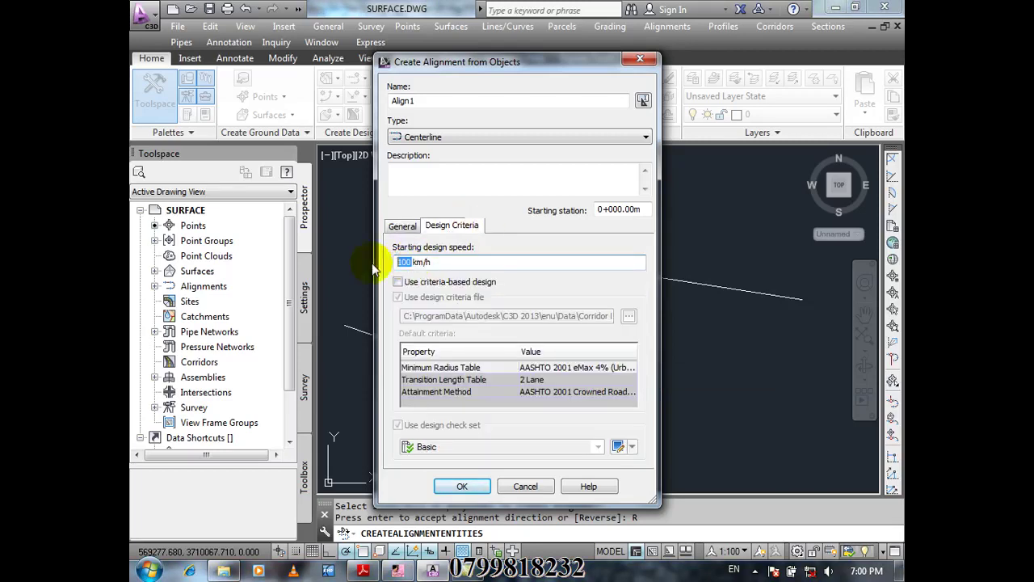
text(80)
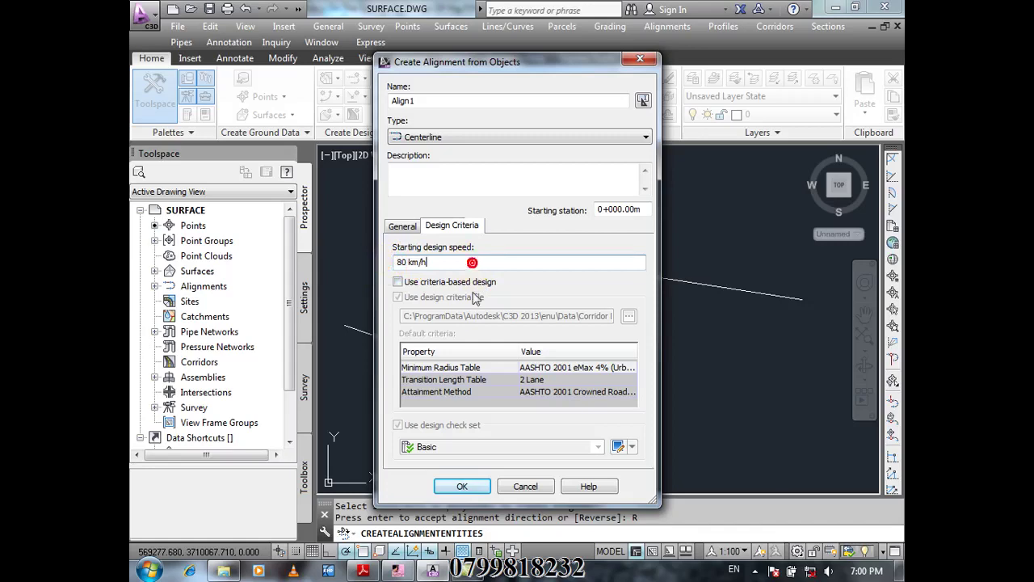
- Turn on criteria-based design and load the Autodesk Civil 3D Metric (2004) Roadway Design Standards.xml file
click(427, 283)
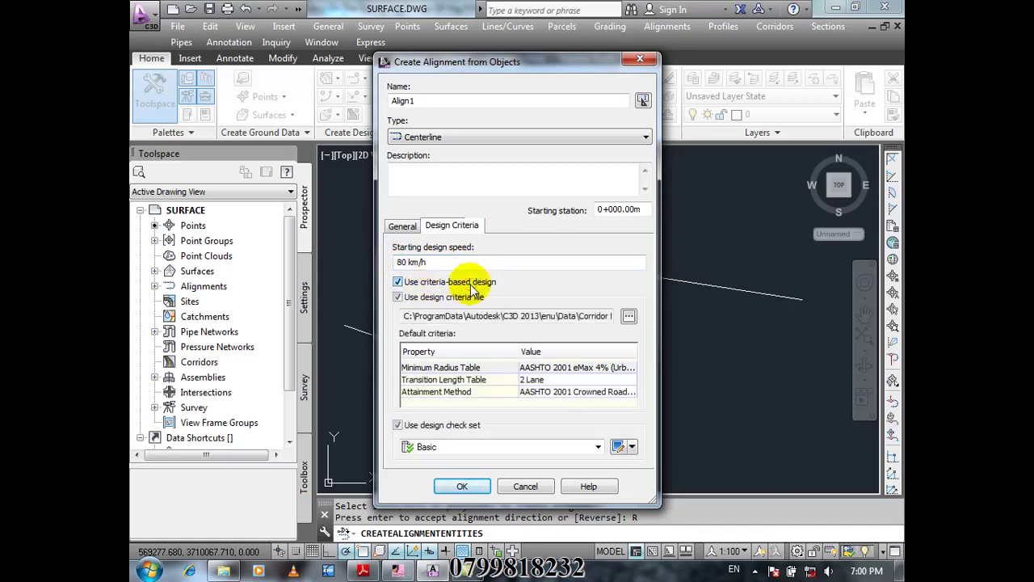
click(629, 315)
click(485, 174)
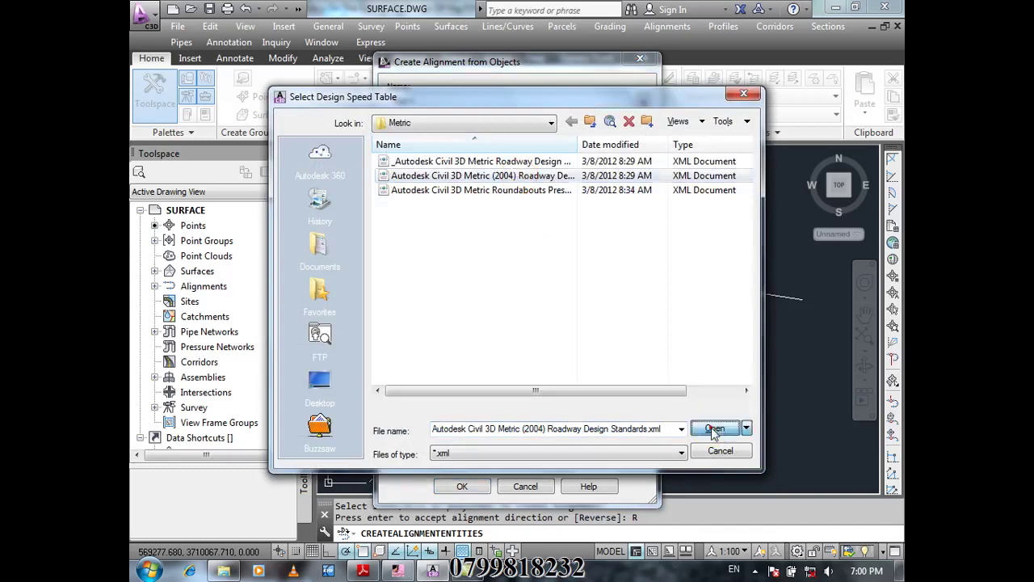
click(706, 427)
- Choose AASHTO 2004 Metric eMax 4% as the Minimum Radius Table and create the alignment
click(614, 369)
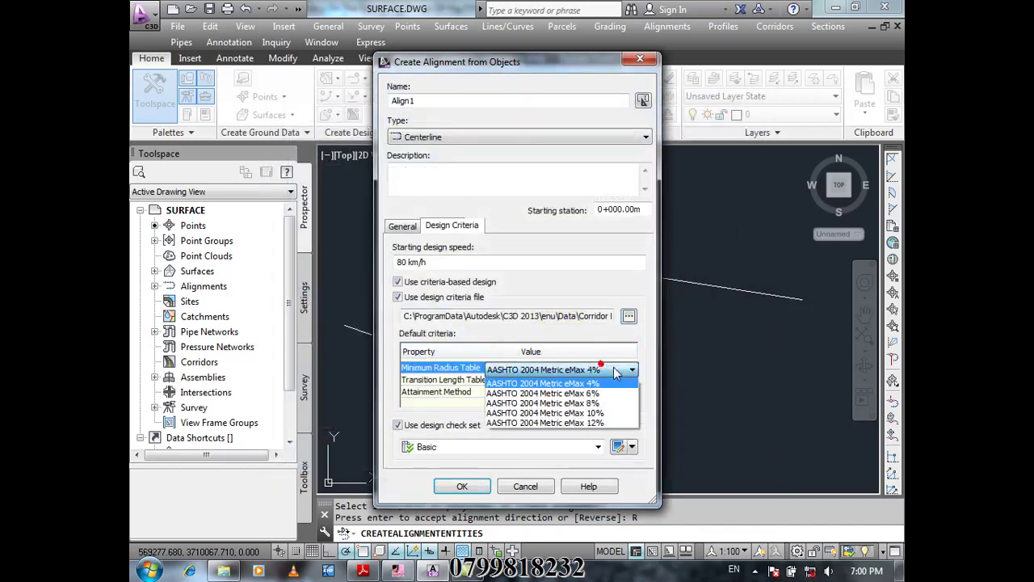
click(614, 382)
click(575, 379)
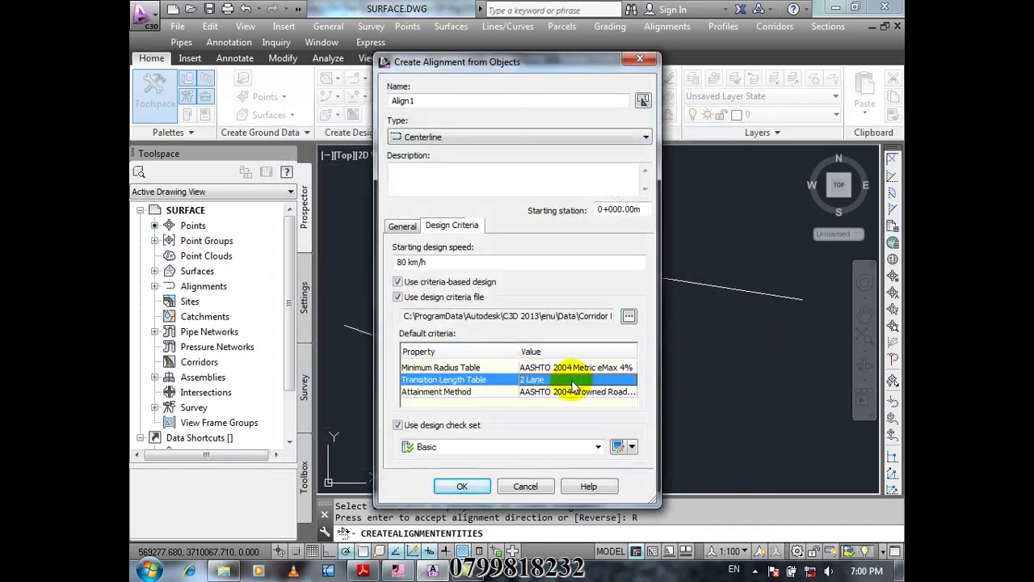
click(461, 486)
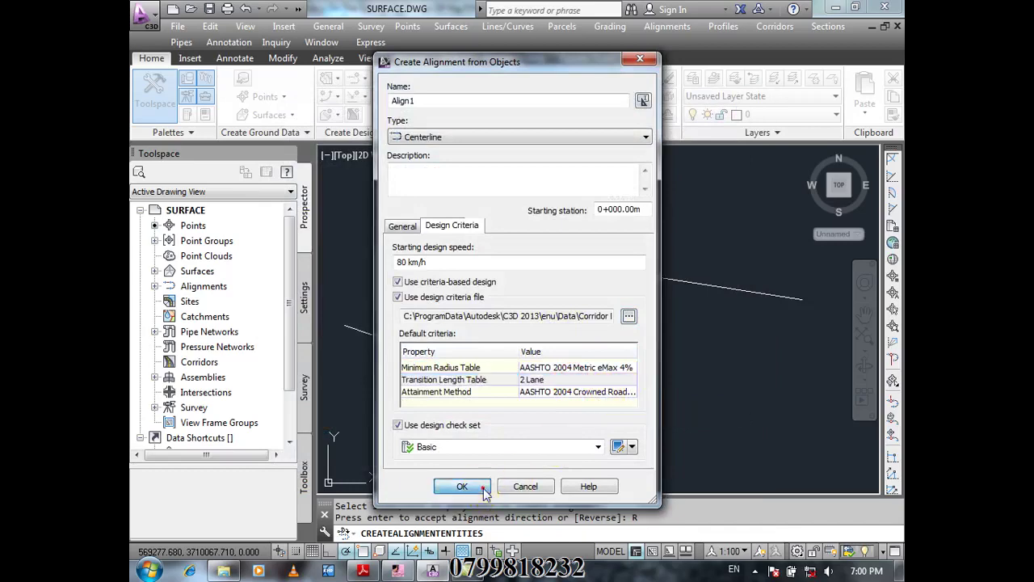
- Examine the design criteria warnings at the alignment's curves and read the details of the southern curve's violation
scroll(501, 373, up, 8)
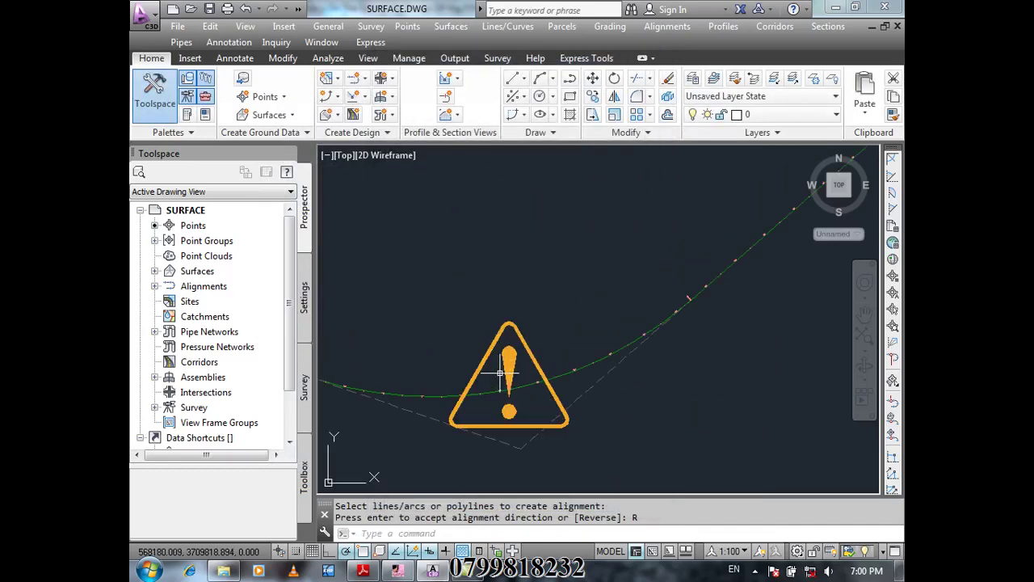
scroll(501, 373, down, 4)
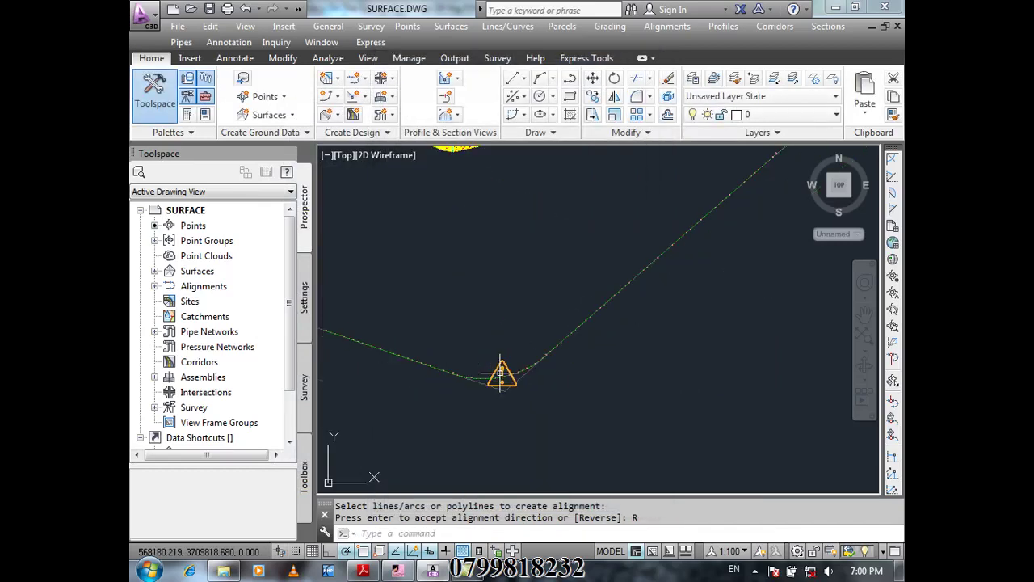
scroll(501, 373, up, 5)
scroll(499, 380, down, 8)
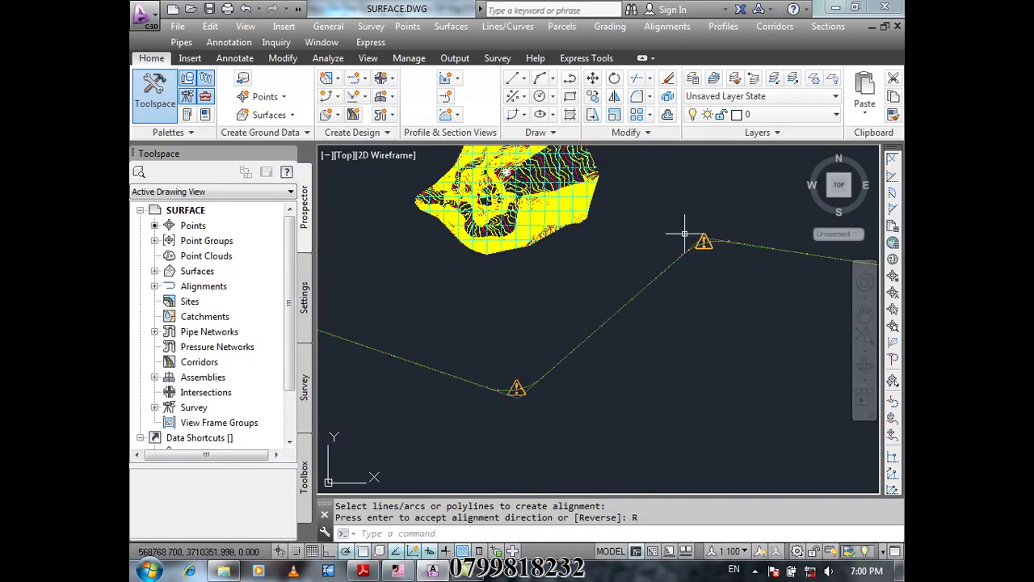
scroll(485, 421, up, 5)
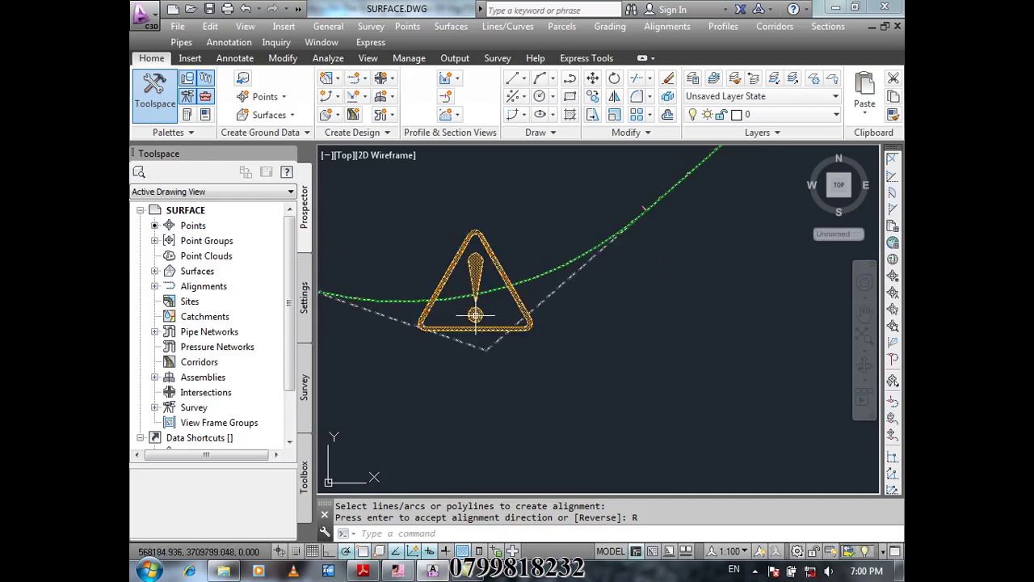
mouse_move(475, 315)
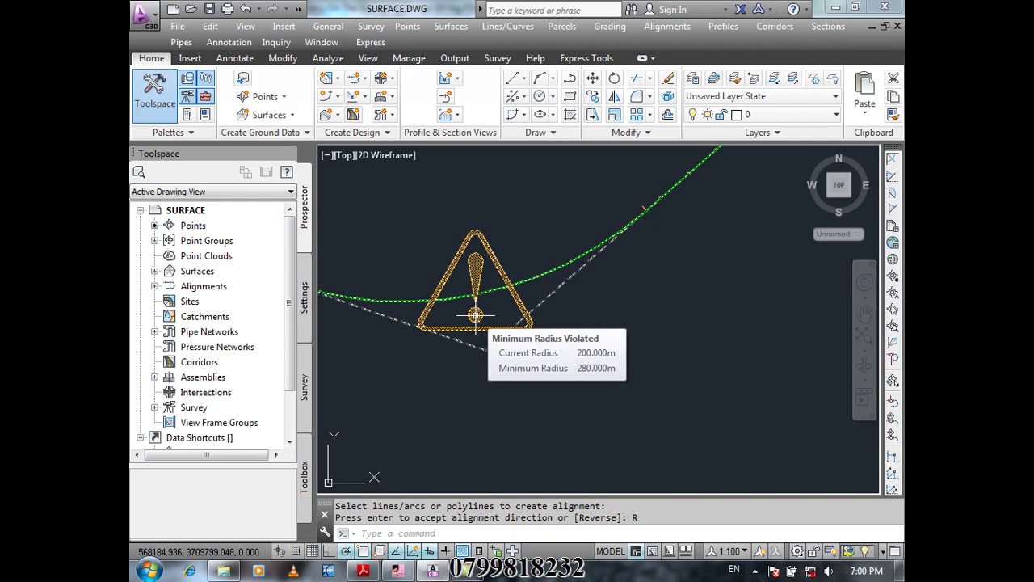
scroll(638, 359, down, 2)
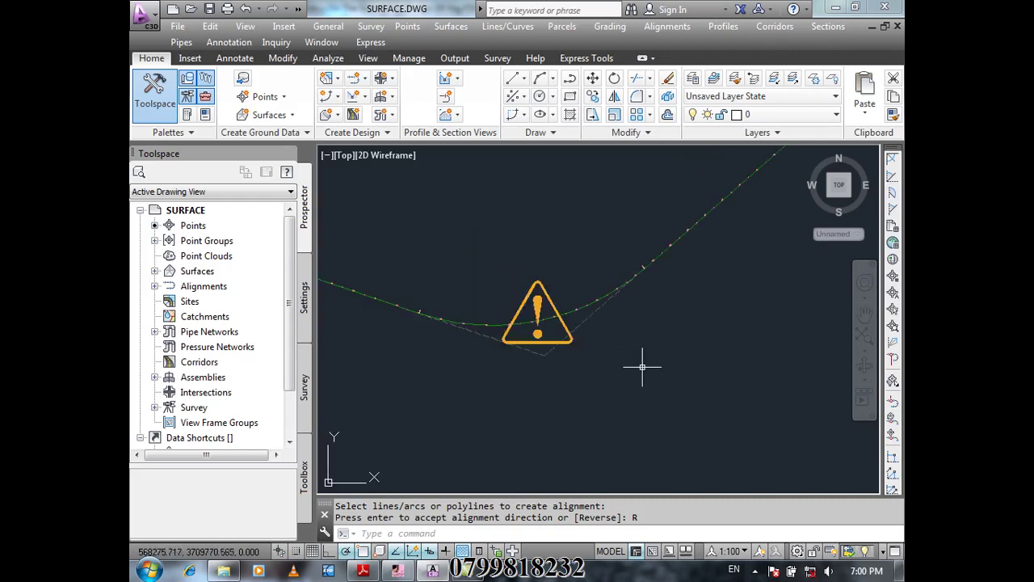
- Select Align1 and try to stretch its southern curve from the midpoint grip
scroll(500, 239, up, 4)
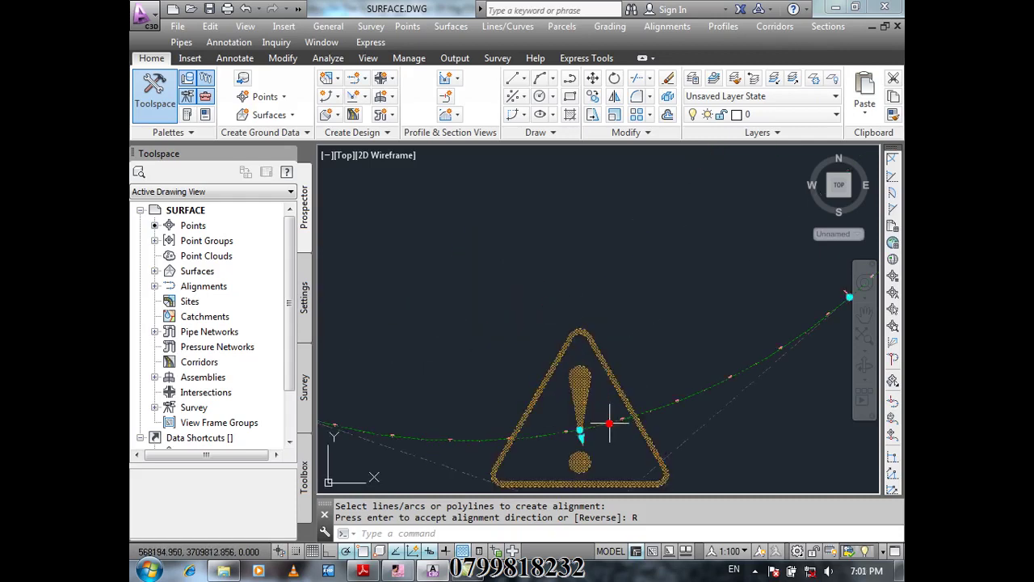
key(Return)
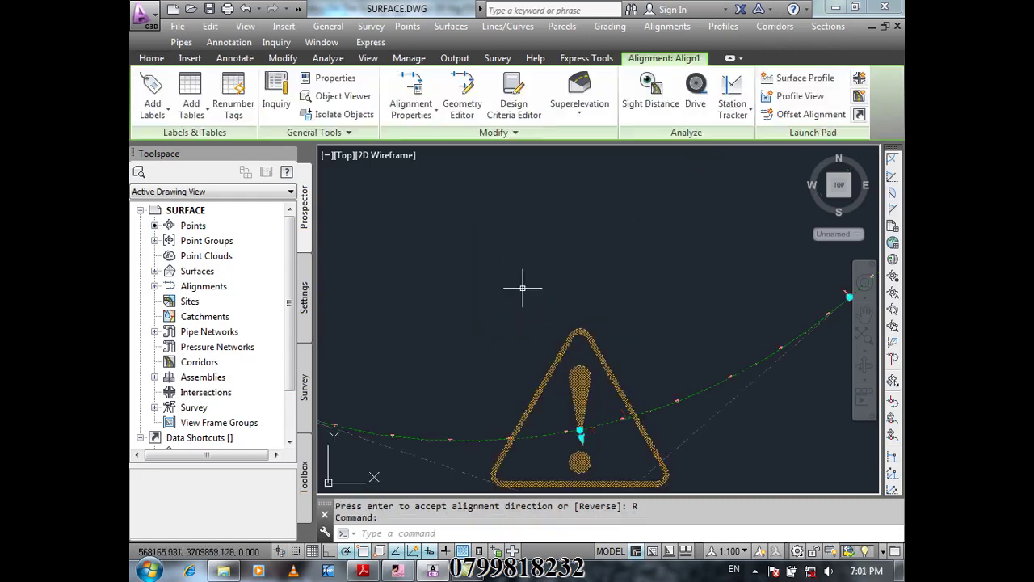
click(578, 431)
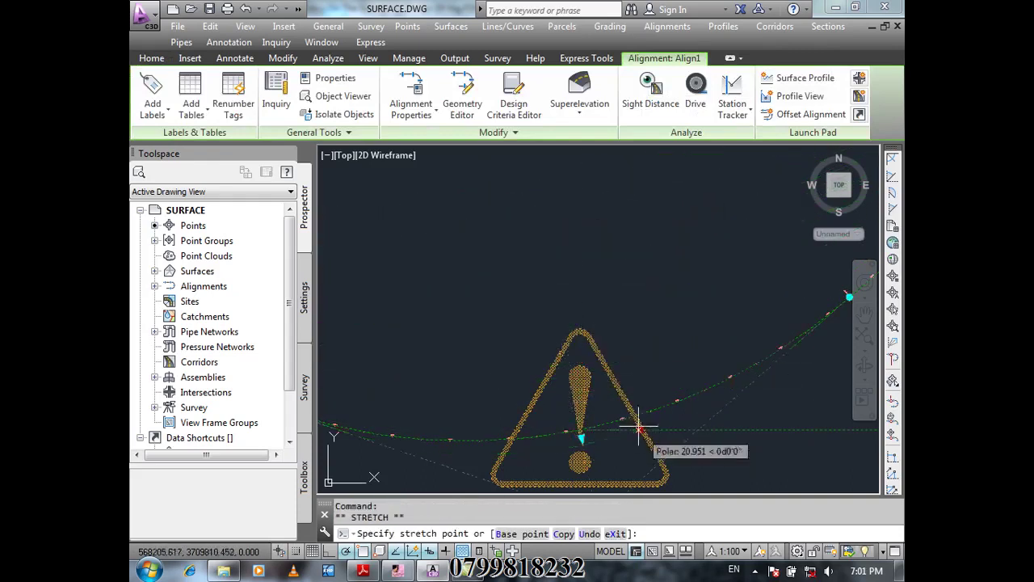
key(Escape)
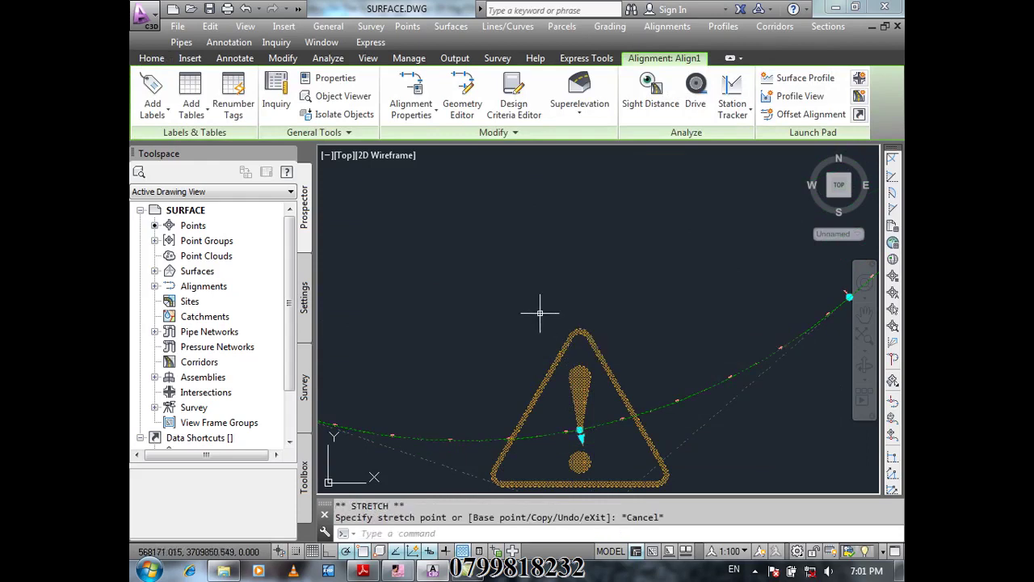
- Open Align1 in the Geometry Editor and display its entities in the Alignment Grid View
scroll(540, 311, down, 5)
key(Escape)
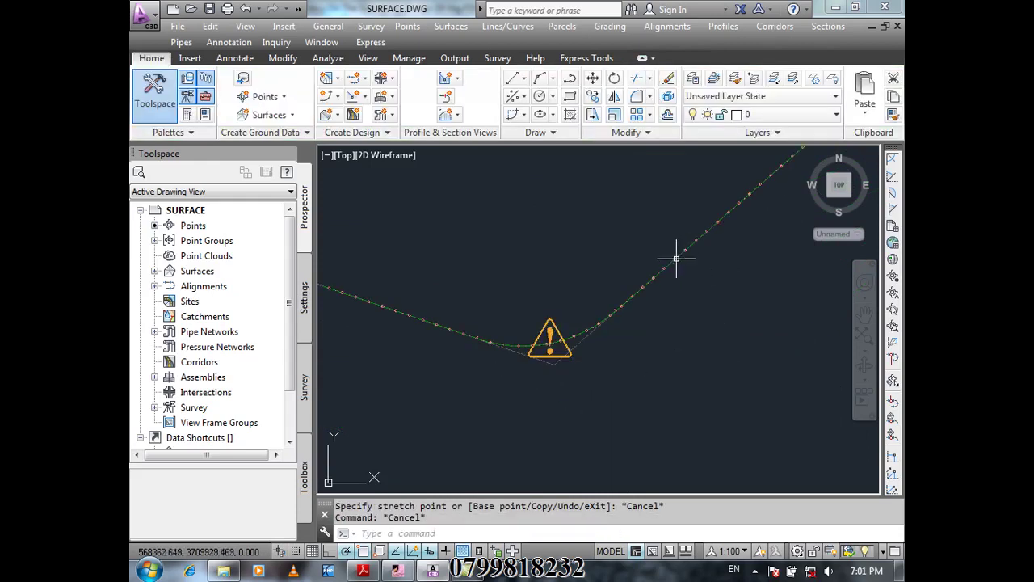
click(672, 260)
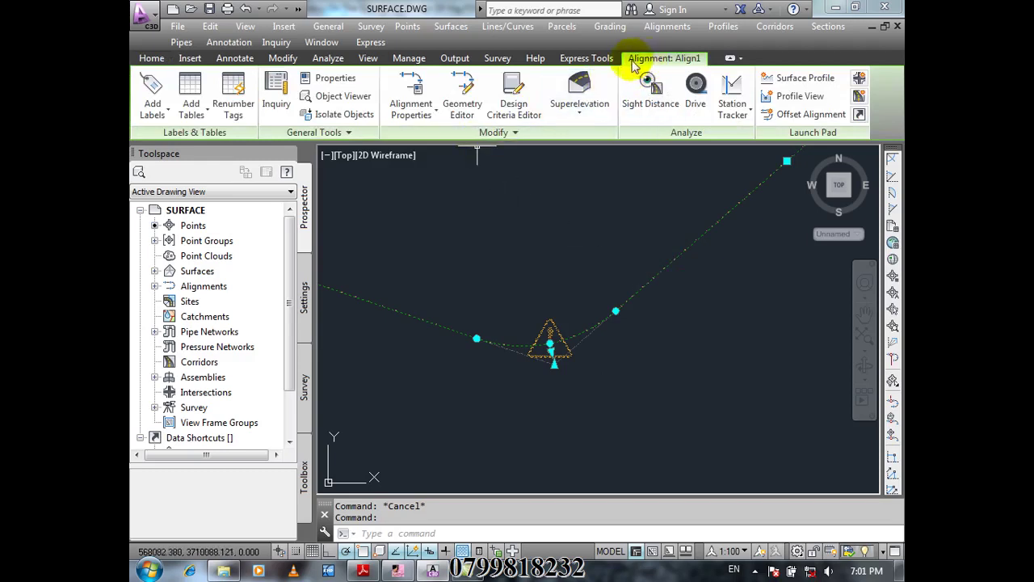
click(461, 105)
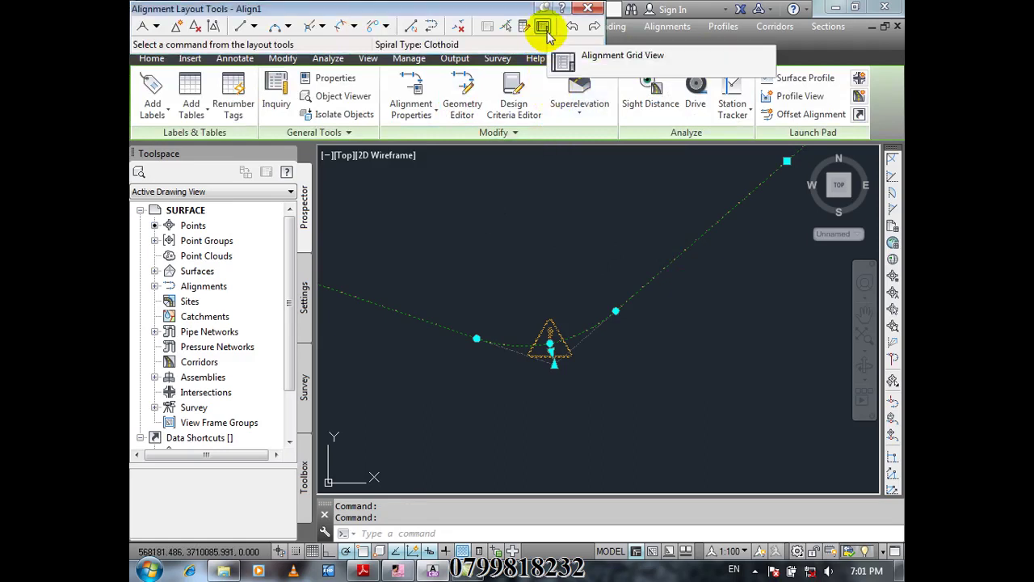
click(543, 28)
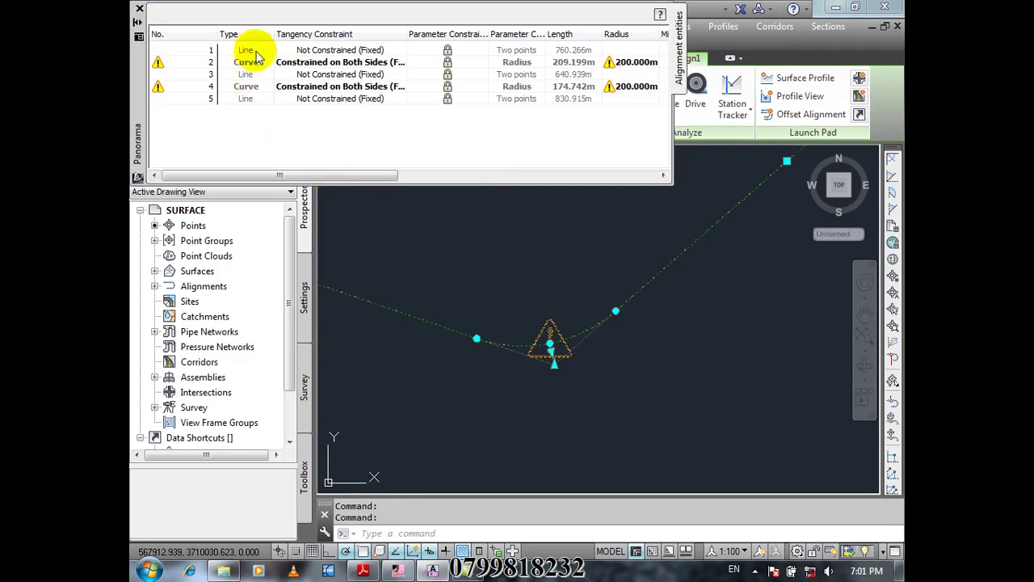
- Examine each line and curve of Align1 by highlighting its table entries one after another in the drawing
click(244, 49)
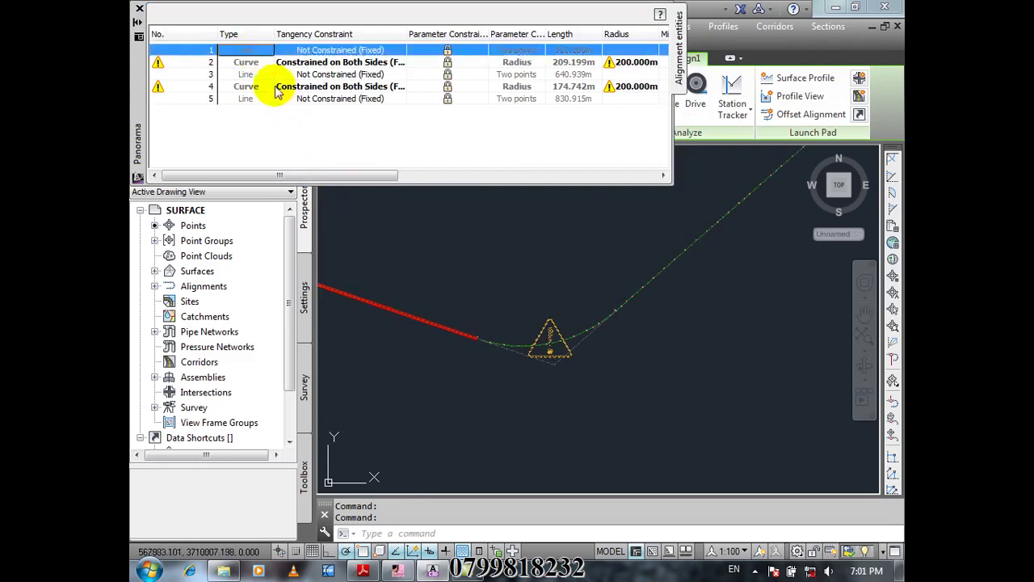
click(252, 62)
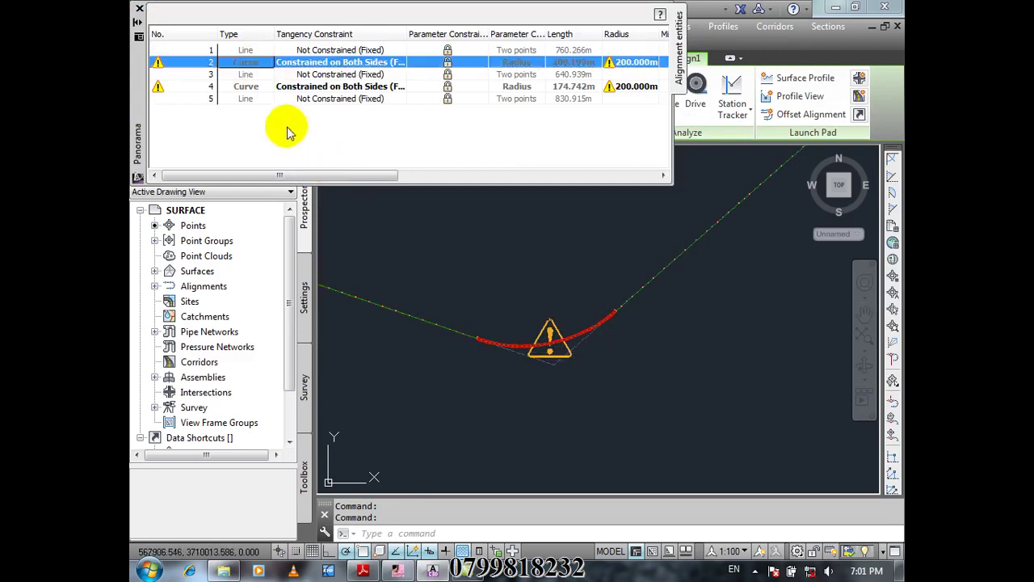
click(252, 86)
click(245, 74)
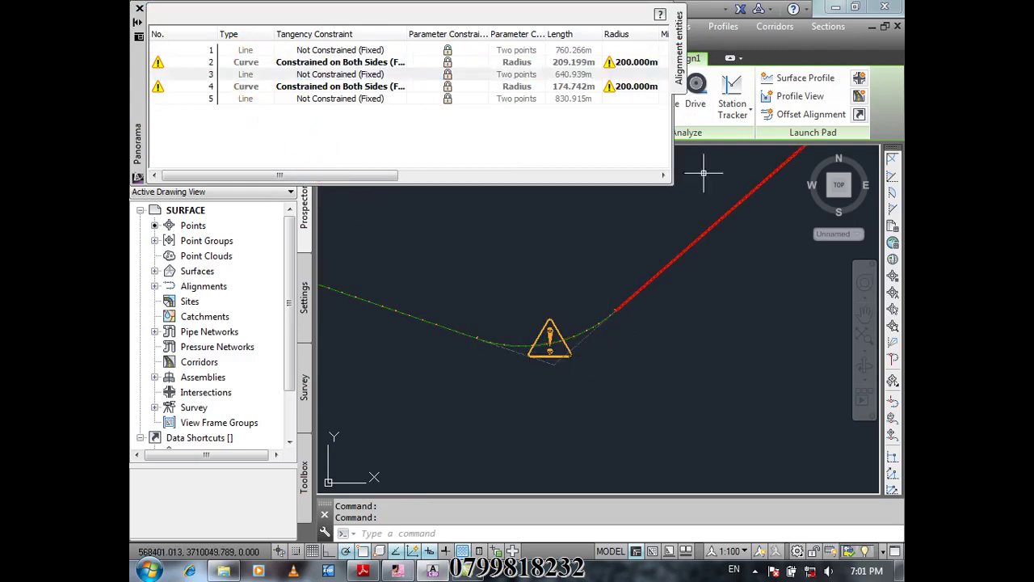
mouse_move(668, 330)
middle_down()
mouse_move(540, 411)
mouse_move(656, 329)
mouse_move(567, 348)
mouse_move(531, 312)
middle_up()
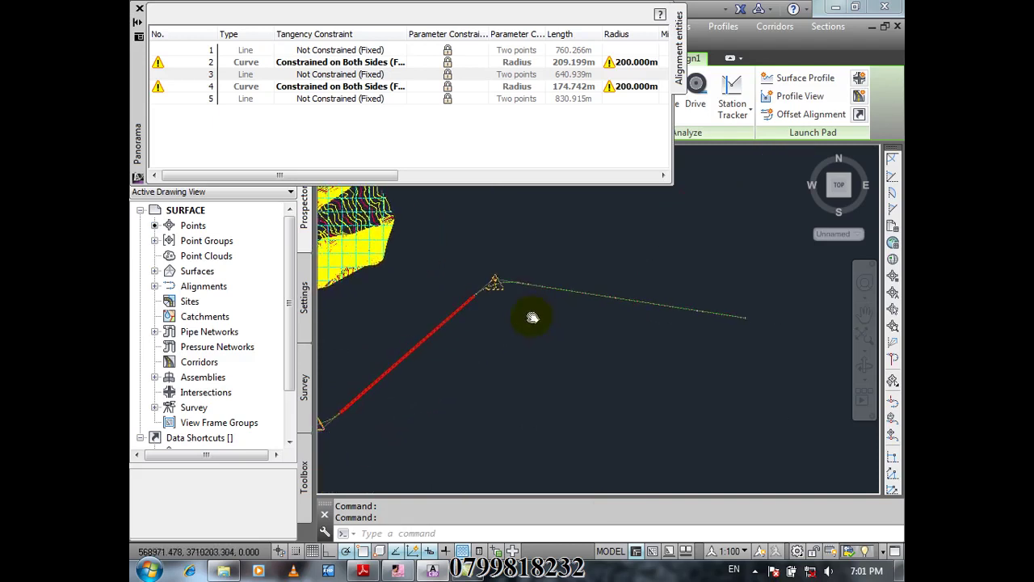
click(245, 87)
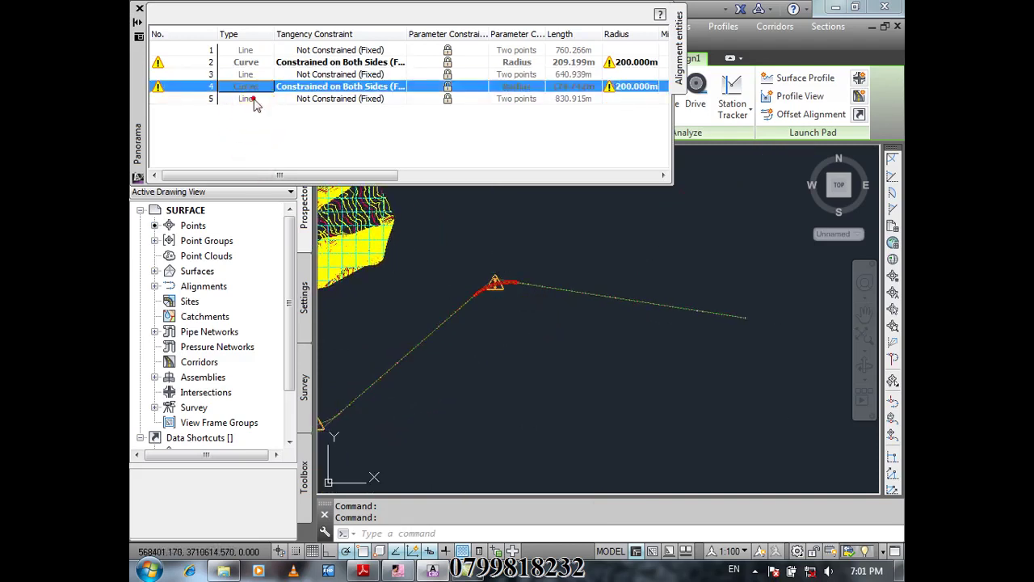
click(246, 98)
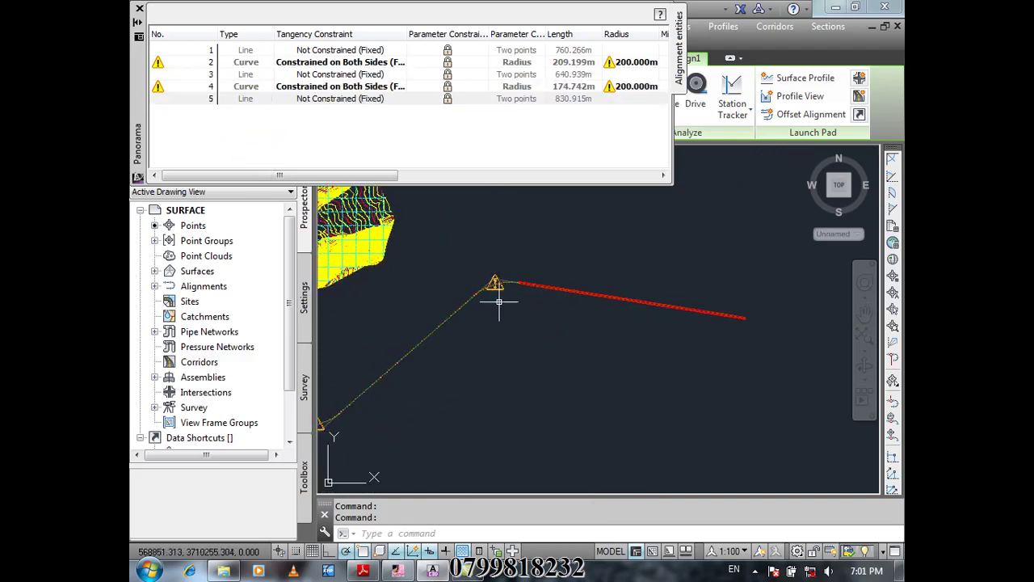
click(251, 53)
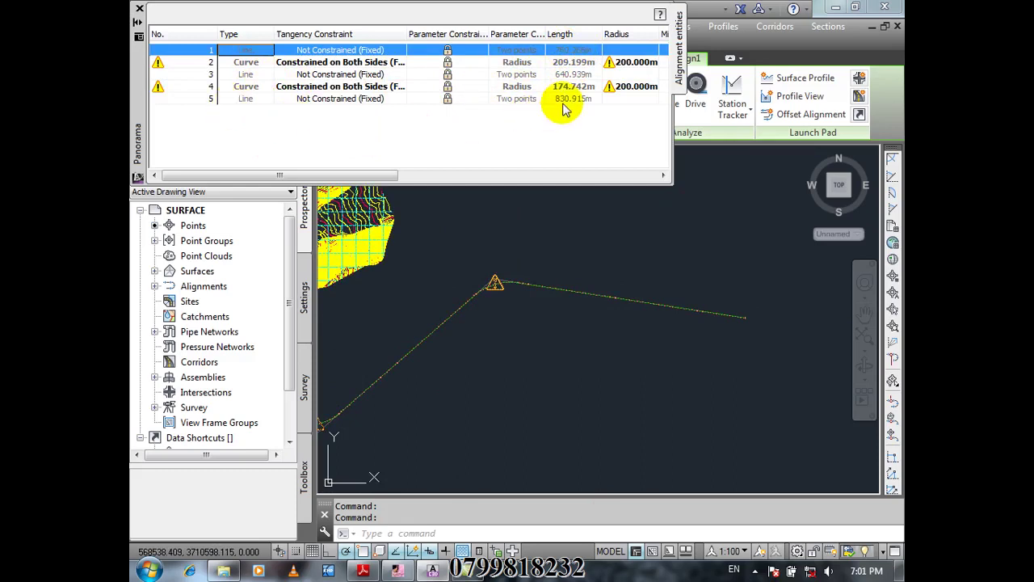
- Set the radius of Align1's southern curve, entity 2, to 280 m
drag(392, 175, 473, 174)
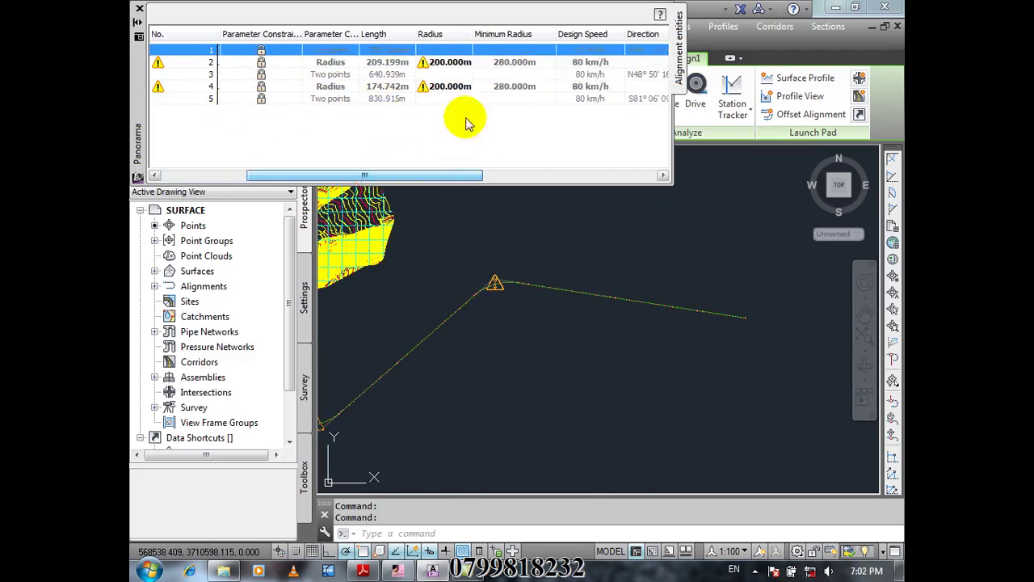
click(452, 65)
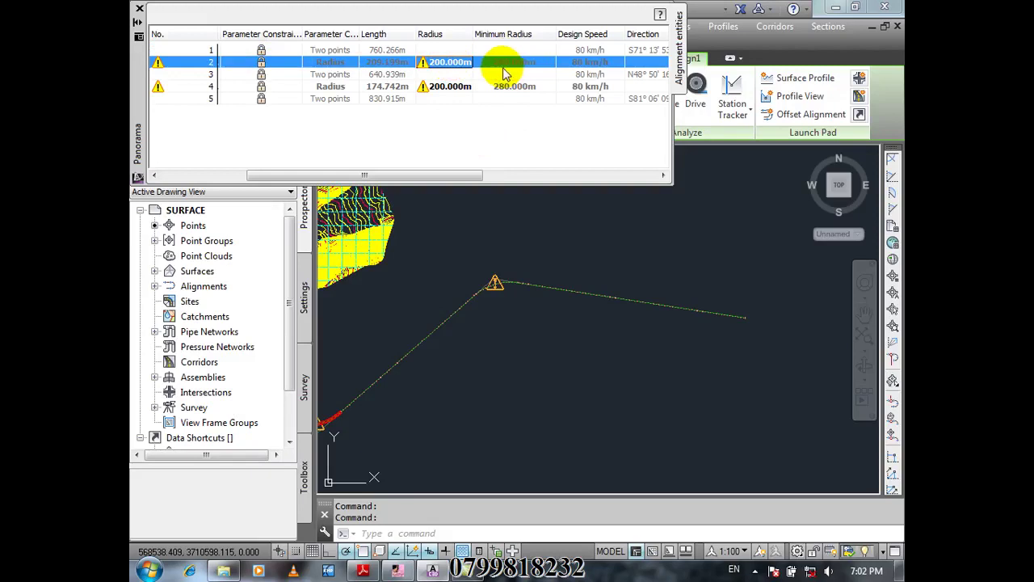
click(447, 62)
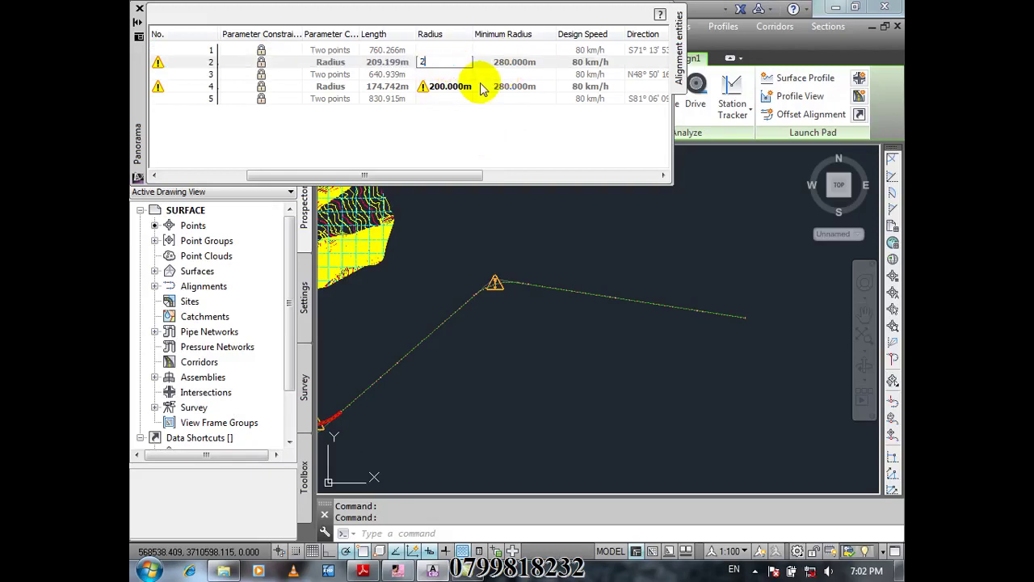
text(280)
key(Return)
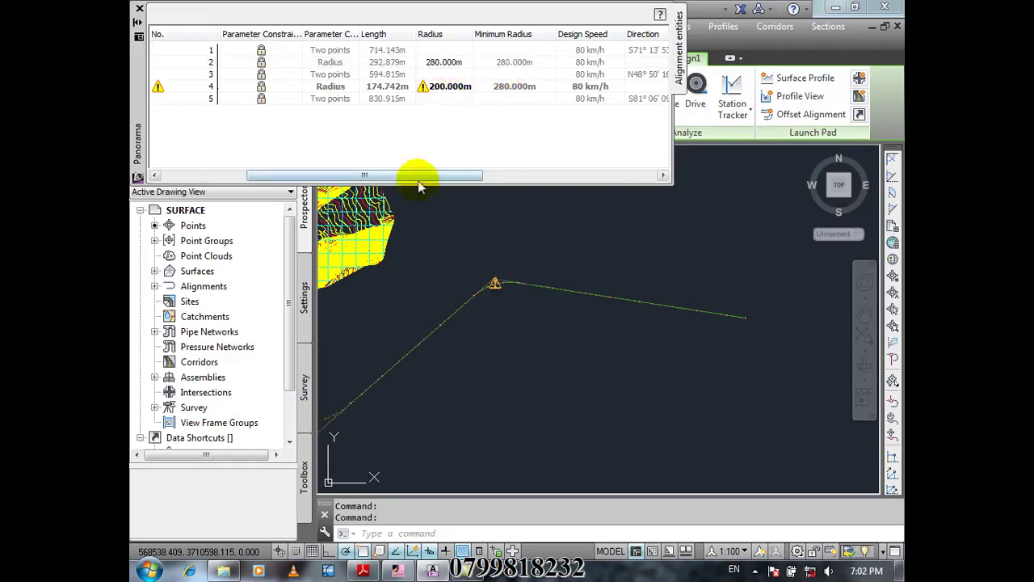
- Review the edited southern curve in the drawing and entity table, and consult the metric minimum radius table in the AASHTO Green Book PDF
drag(425, 172, 289, 96)
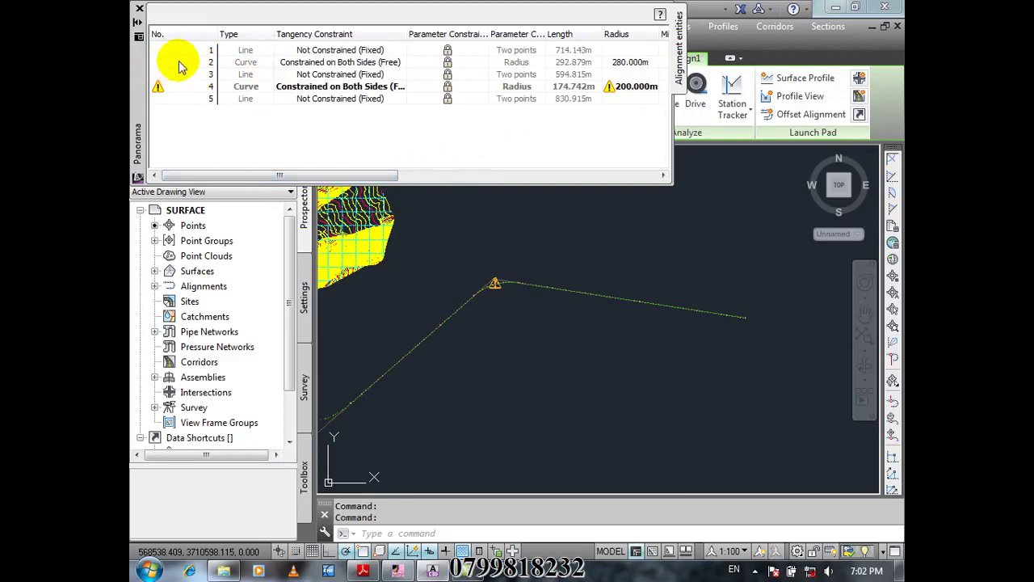
click(464, 377)
middle_drag(464, 377, 544, 334)
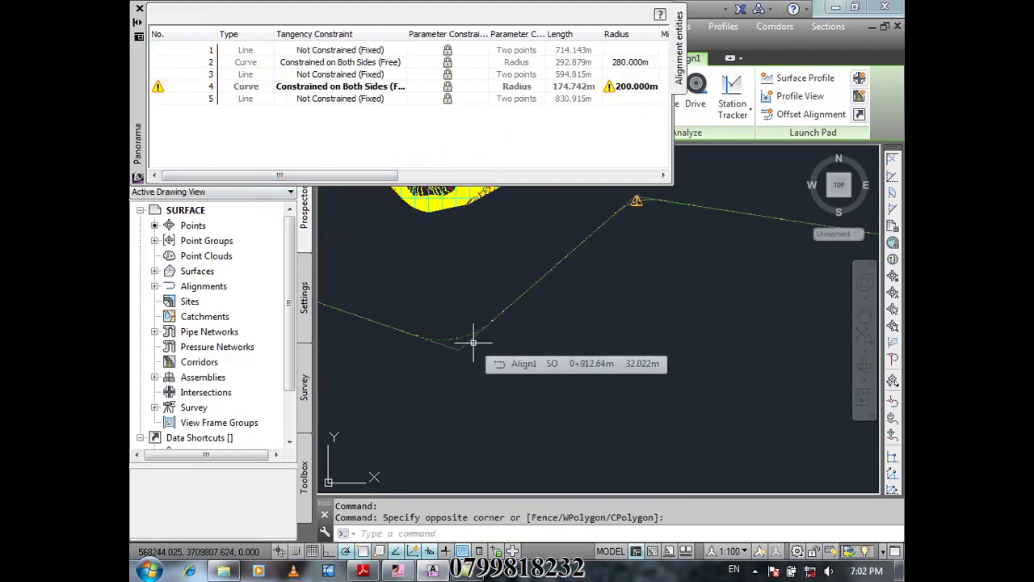
click(370, 177)
drag(370, 181, 500, 187)
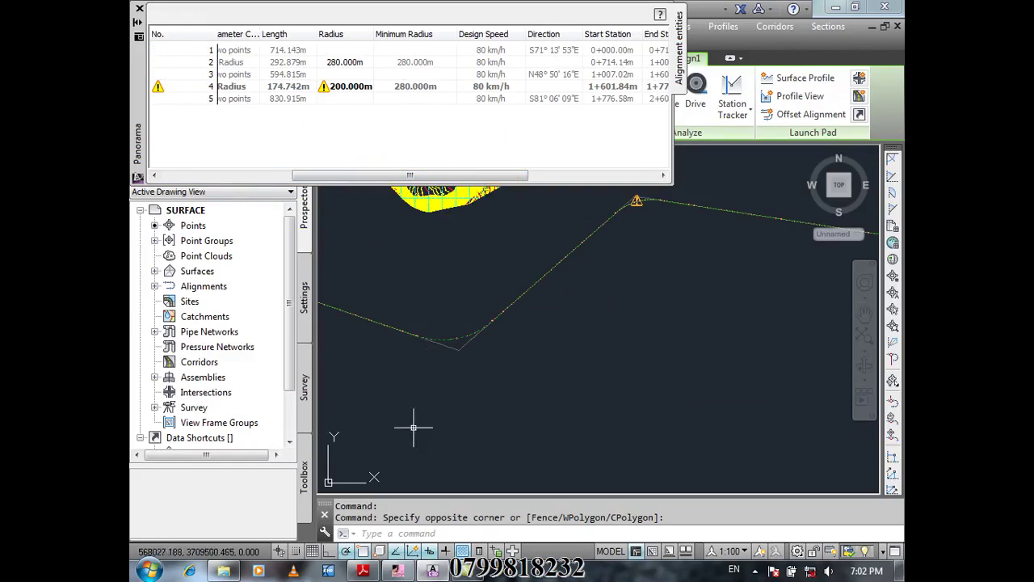
click(363, 571)
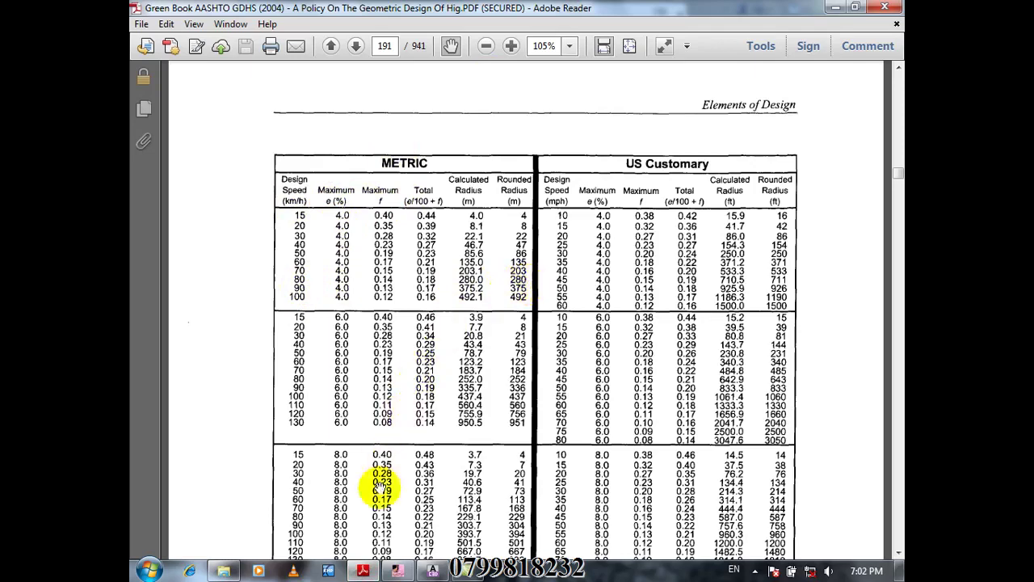
click(364, 571)
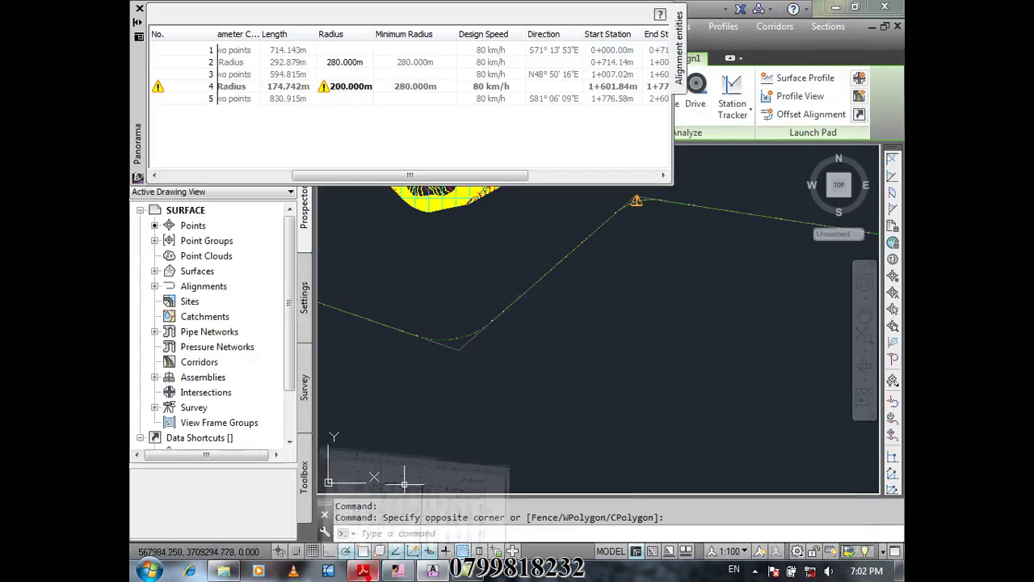
- Set the radius of Align1's northern curve, entity 4, to 350 m and close the alignment entities table
click(345, 90)
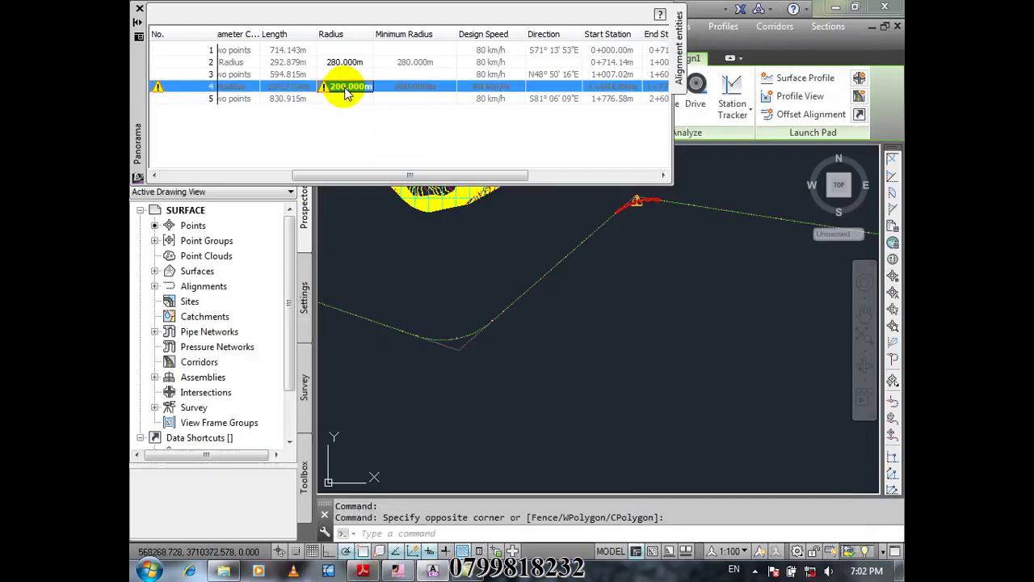
click(345, 89)
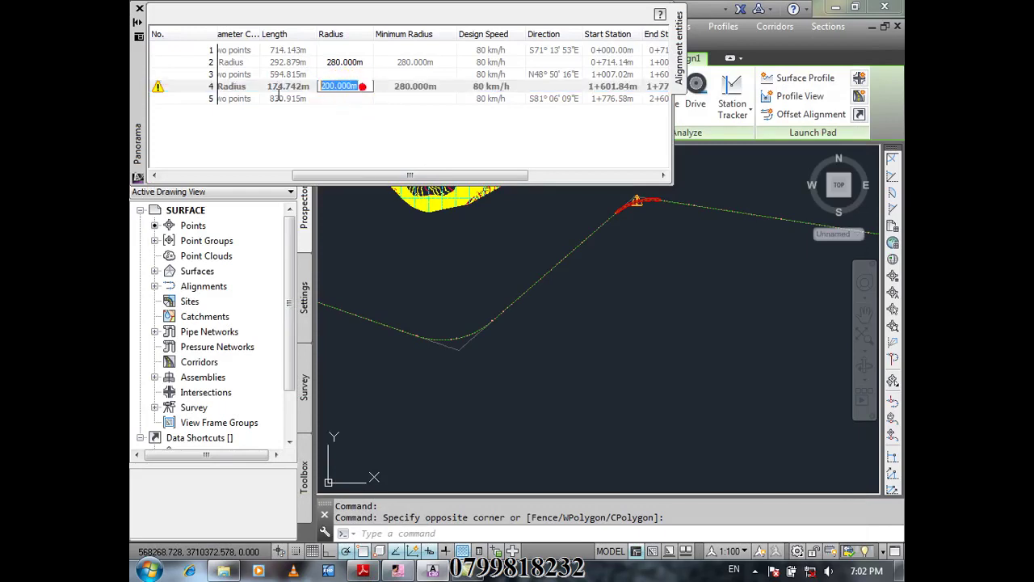
text(350)
key(Return)
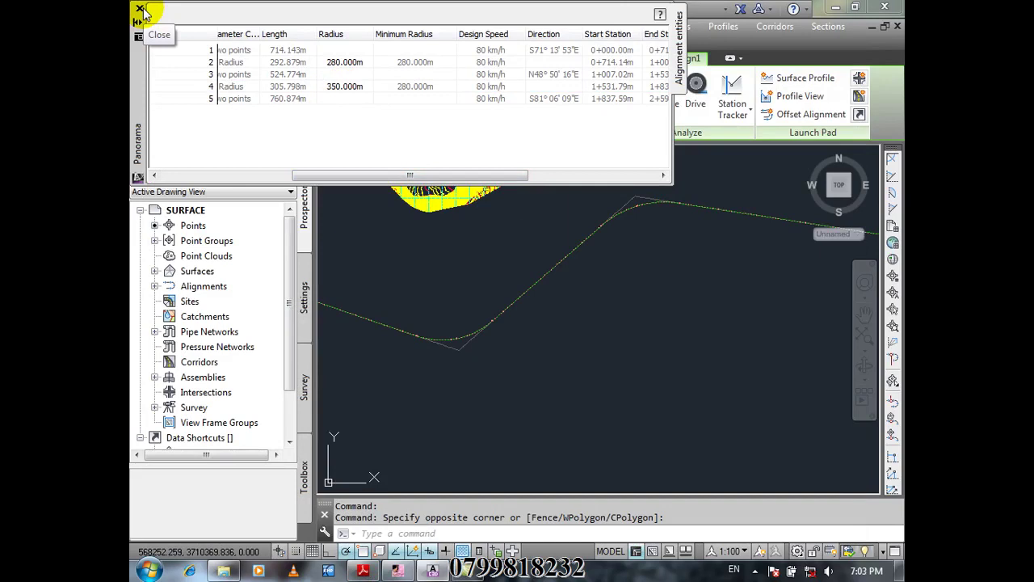
drag(358, 173, 181, 158)
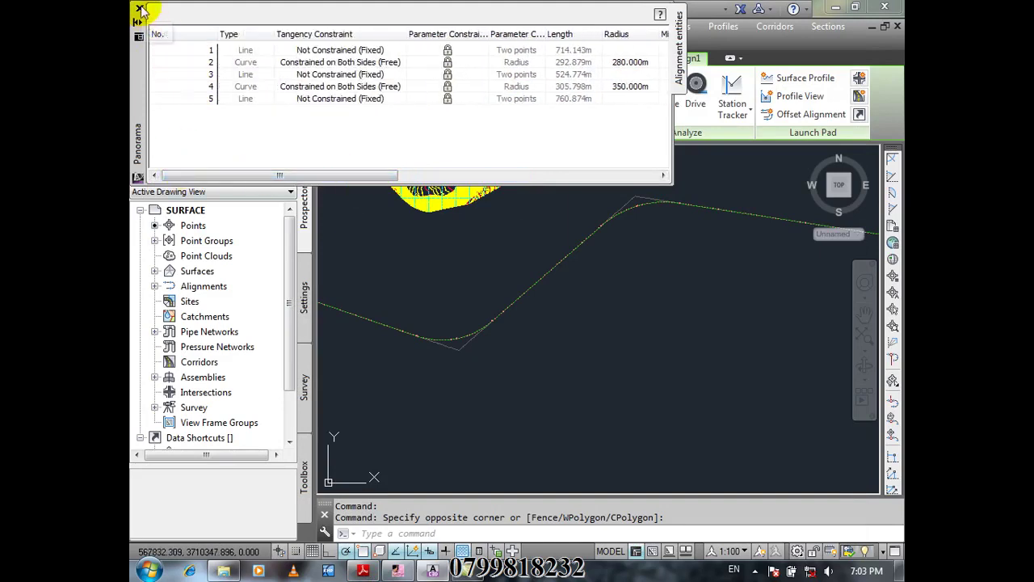
click(139, 10)
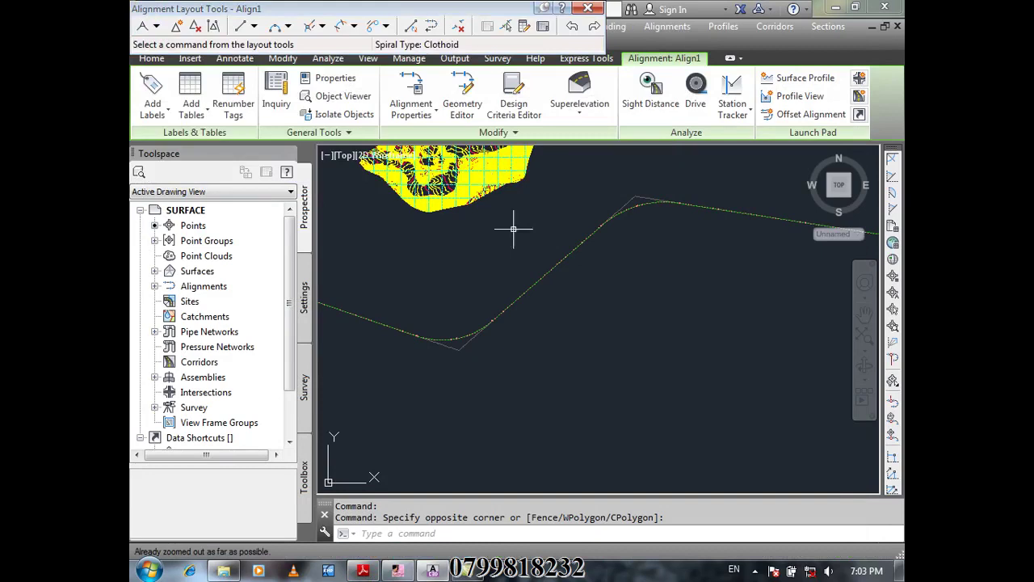
scroll(550, 249, down, 2)
mouse_move(624, 269)
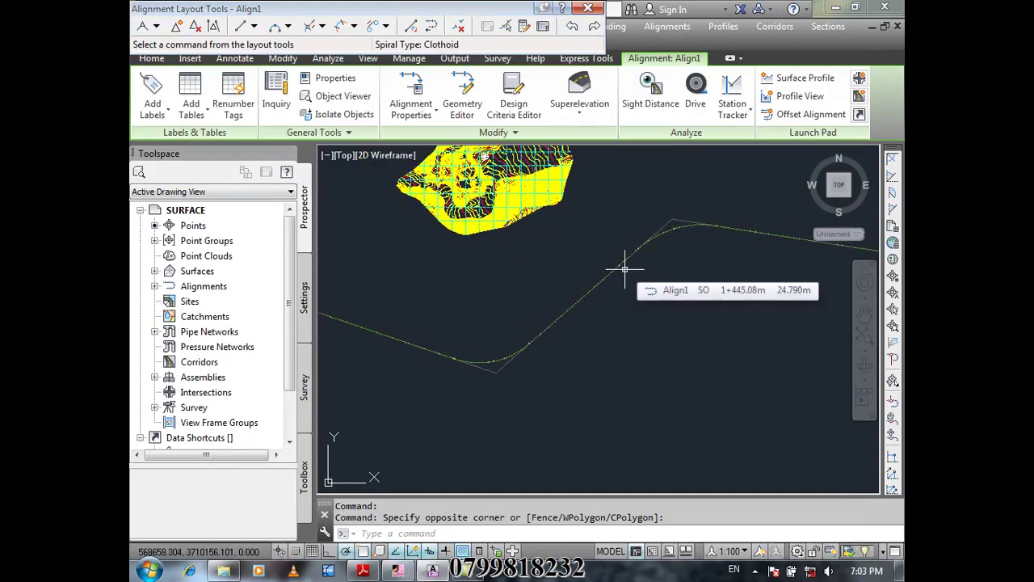
click(754, 571)
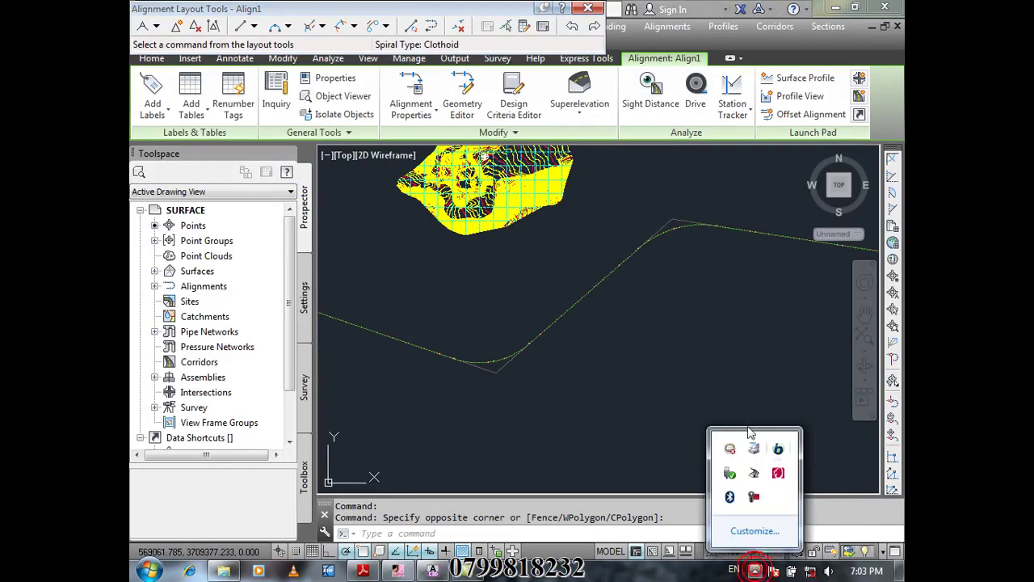
click(753, 496)
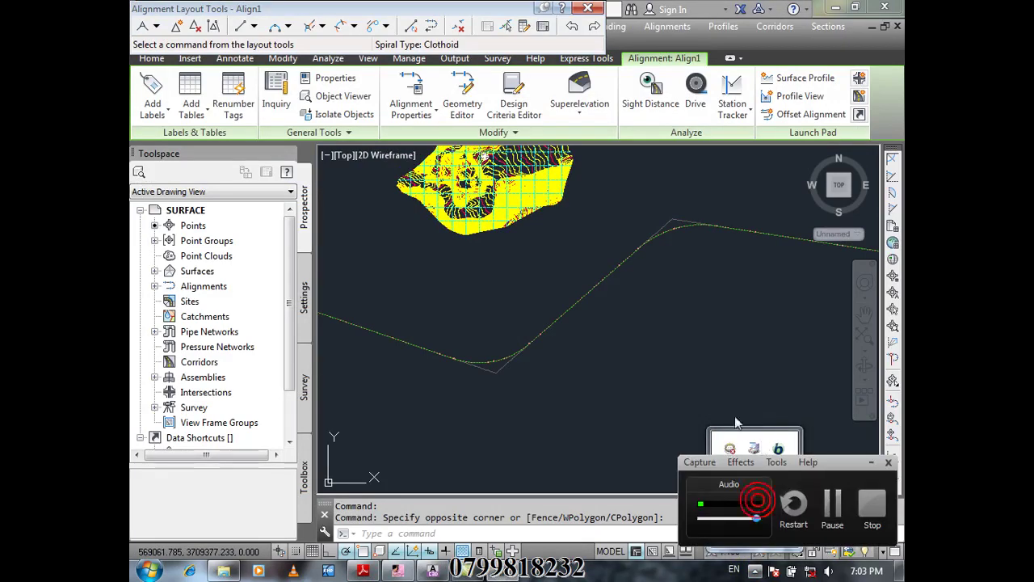
click(873, 508)
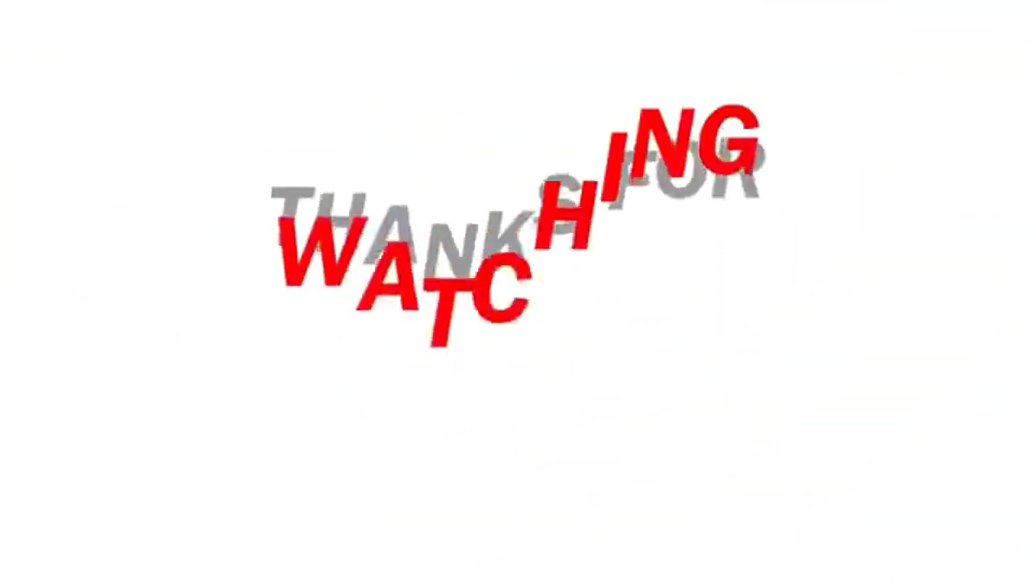